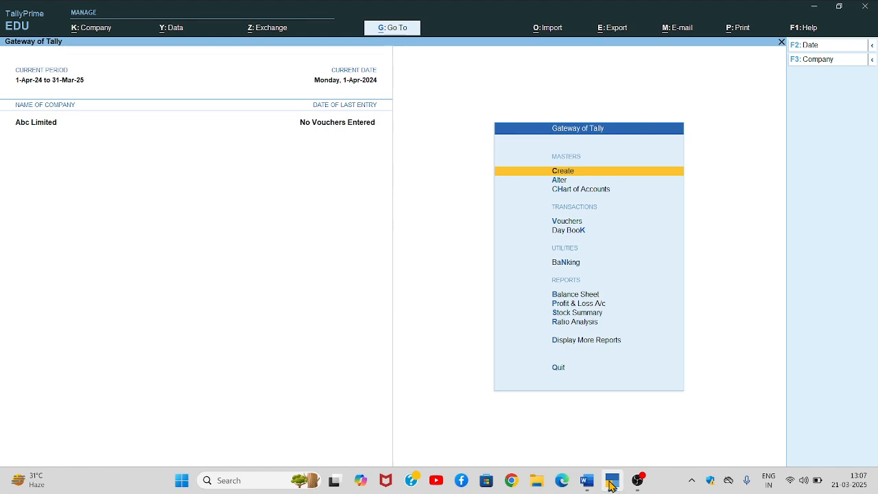
Step: Check the voucher entry questions in Word, return to TallyPrime and start a new company named after the business owner in transaction 1
click(586, 480)
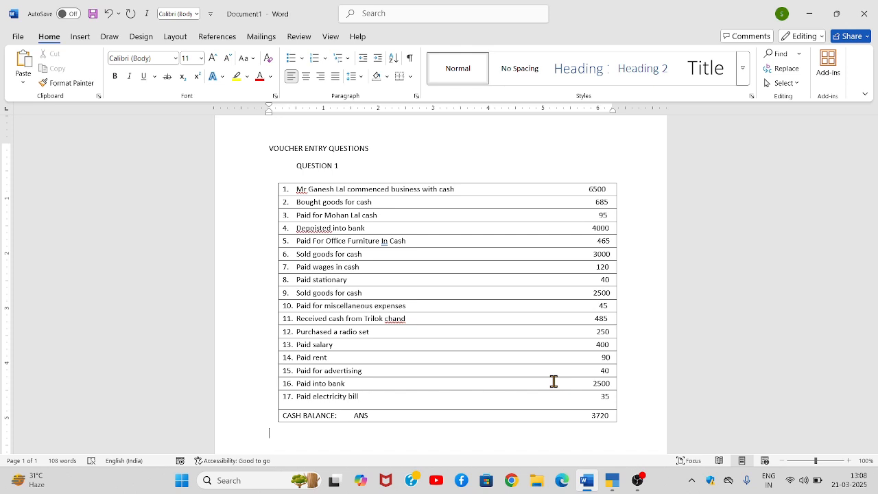
click(608, 485)
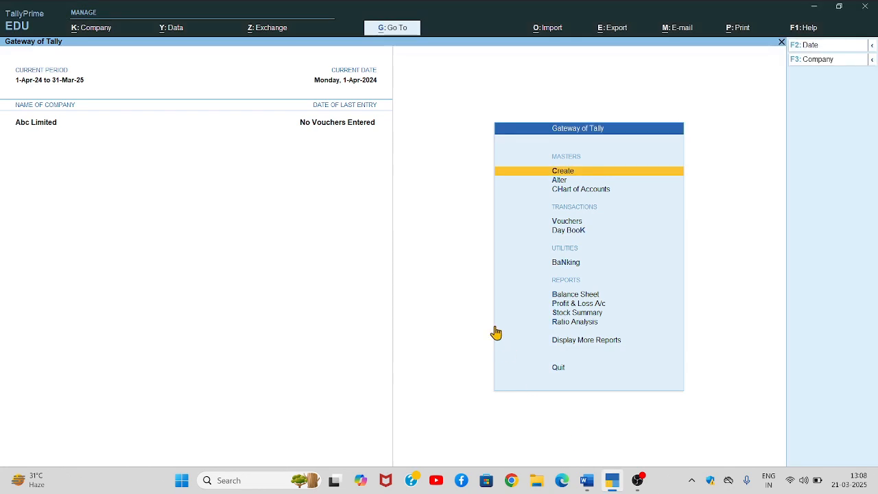
key(alt+k)
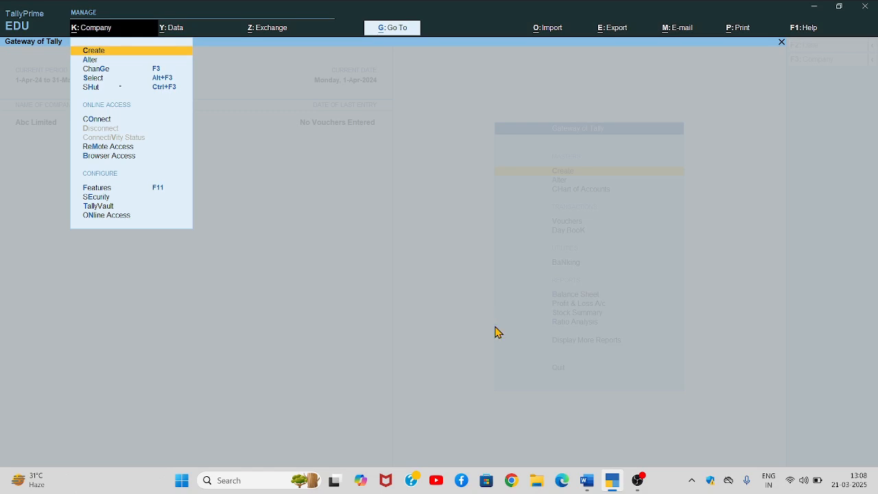
key(Return)
text(Ganesh Lal)
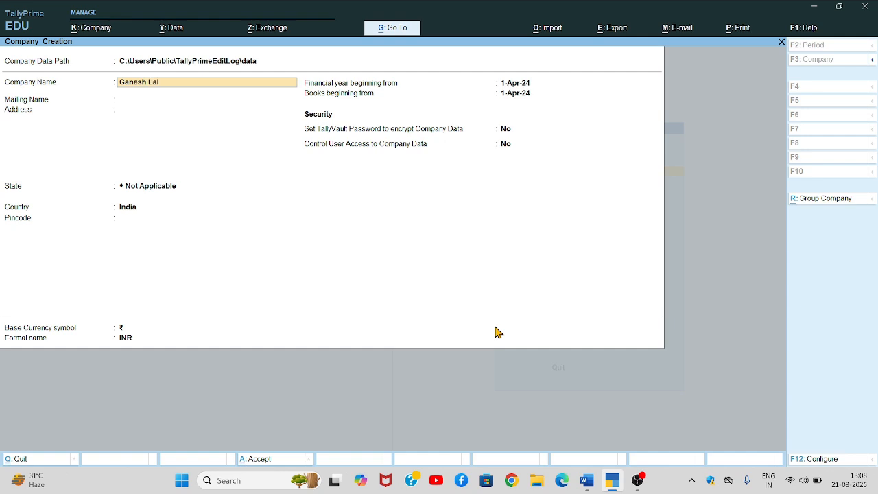
key(Return)
key(Return)
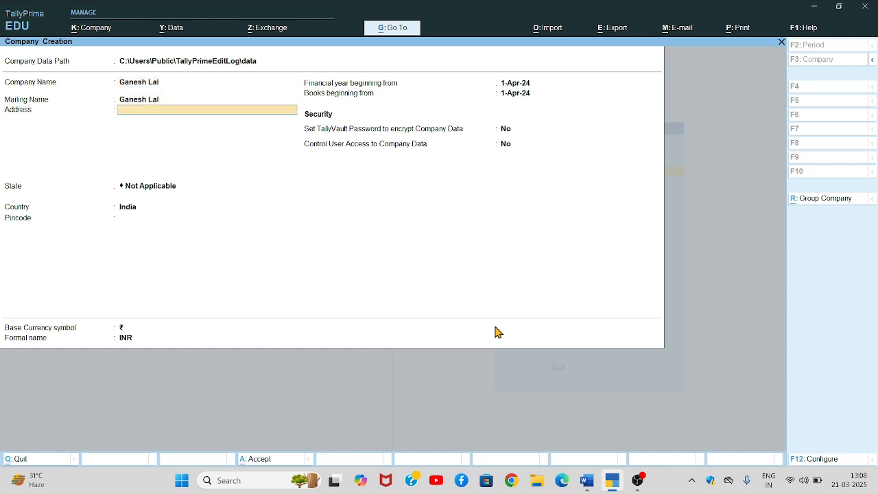
Step: Set the new company's state to Delhi, keep the default financial year start of 1-Apr-24 and save the company
key(Return)
text(Delhi)
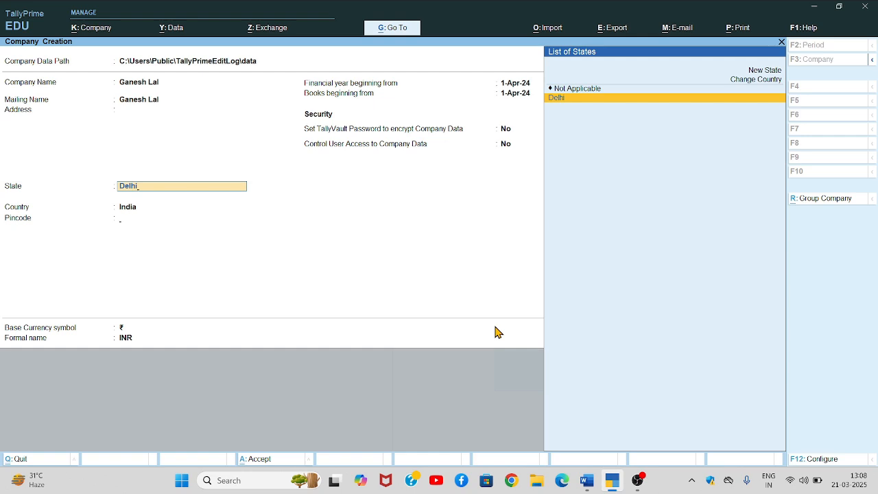
key(Return)
key(Return)
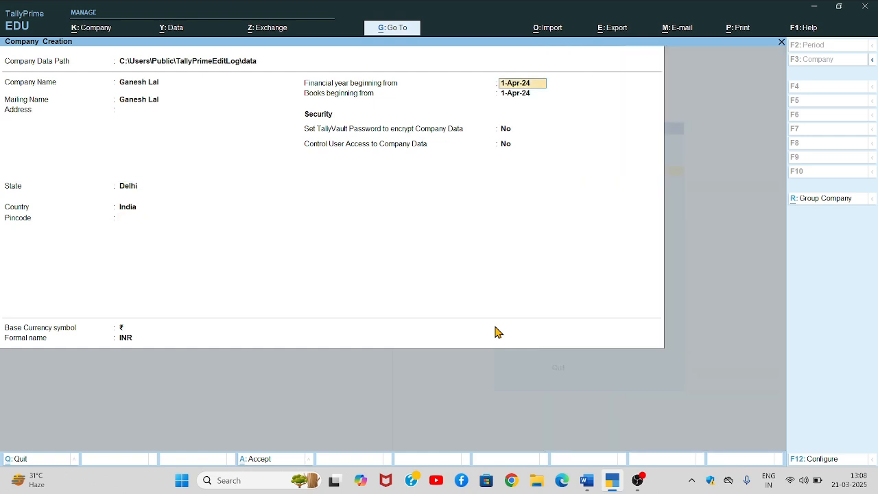
key(ctrl+a)
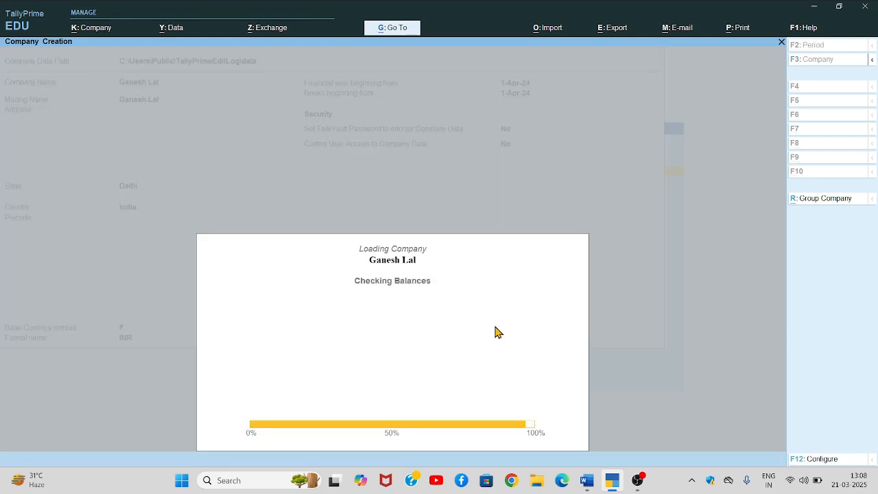
key(ctrl+a)
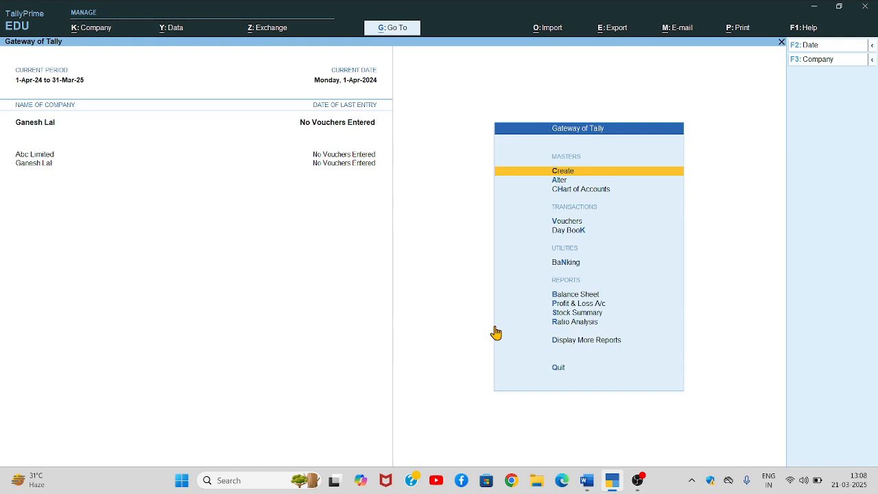
Step: Open voucher entry for the new company and start a Receipt voucher, leaving the supplier reference number and date blank
key(Down)
key(Down)
key(Down)
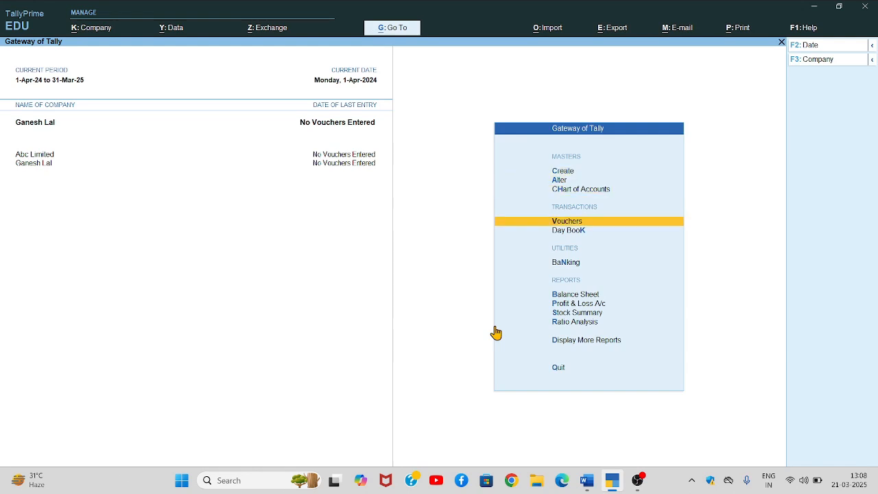
key(Return)
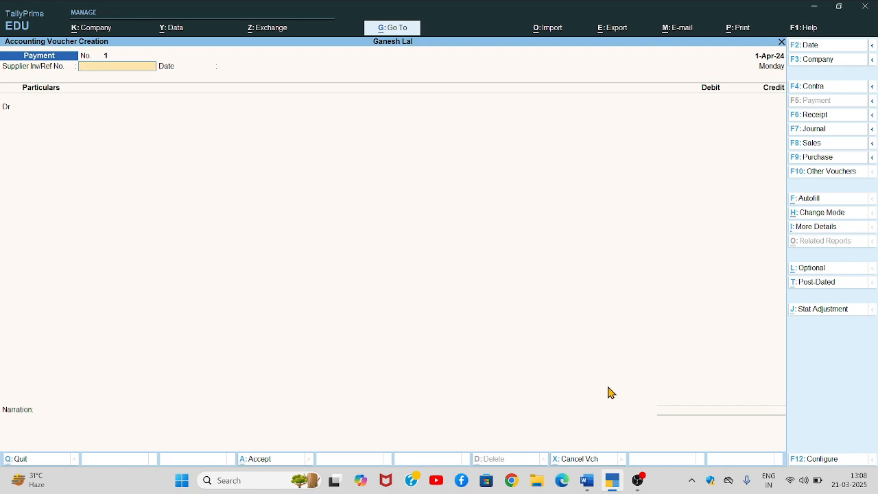
click(800, 115)
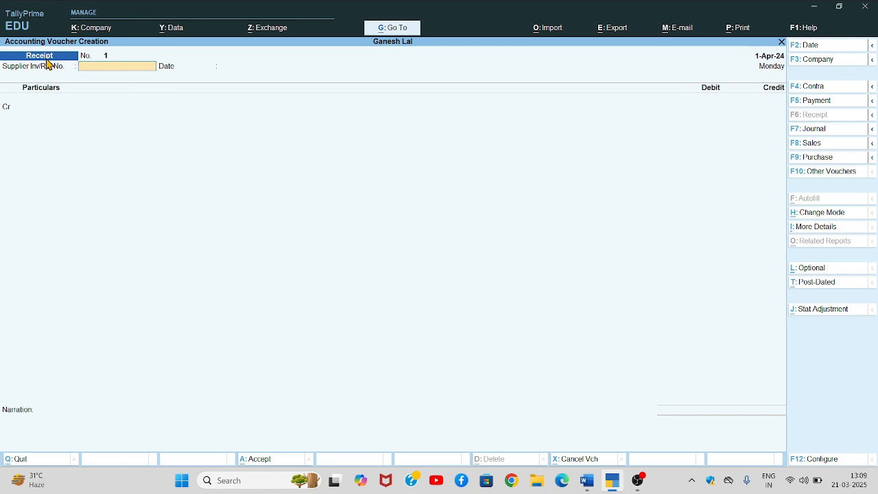
key(Return)
key(Return)
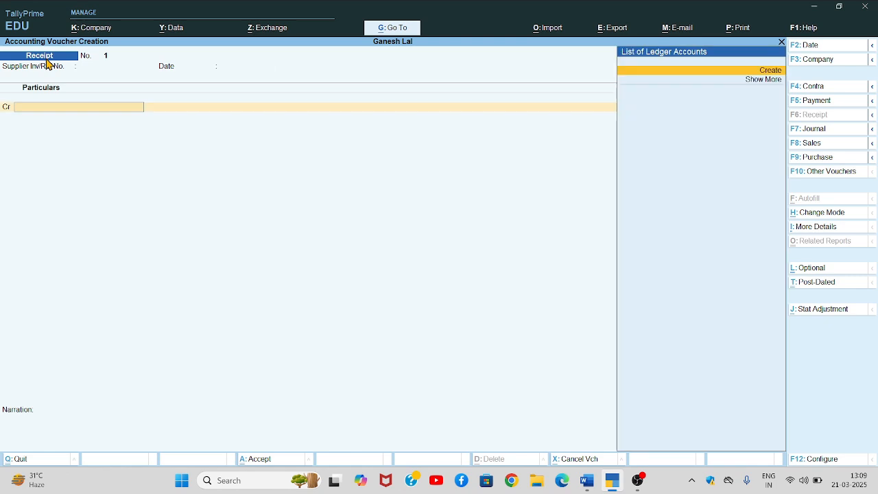
Step: Create a ledger named Capital under Capital Account for the receipt's credit line
key(alt+c)
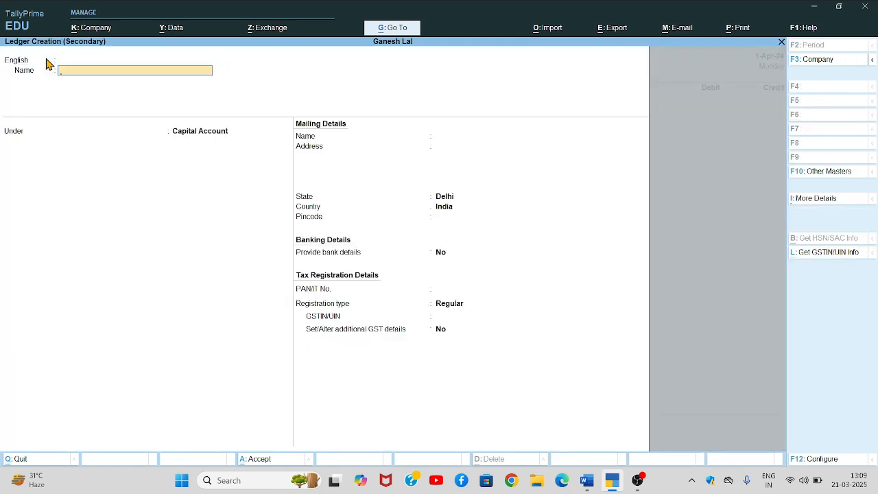
text(Cp)
key(BackSpace)
key(BackSpace)
text(l)
key(Return)
key(Return)
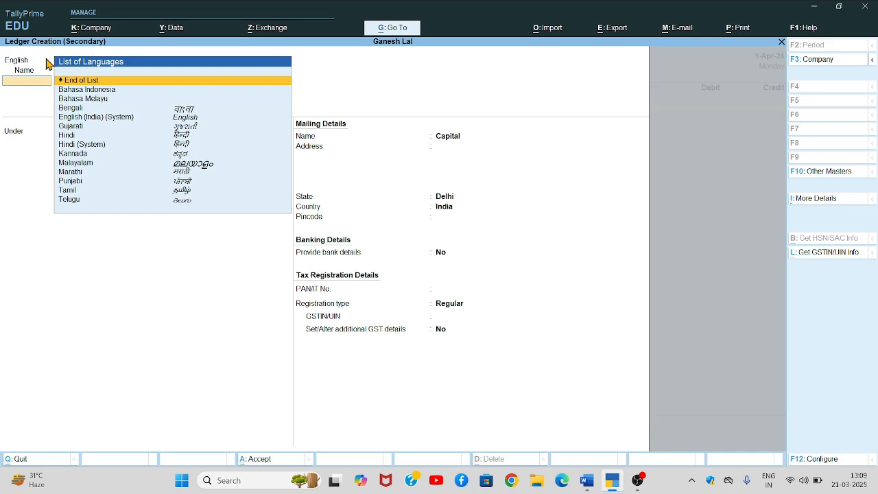
key(Return)
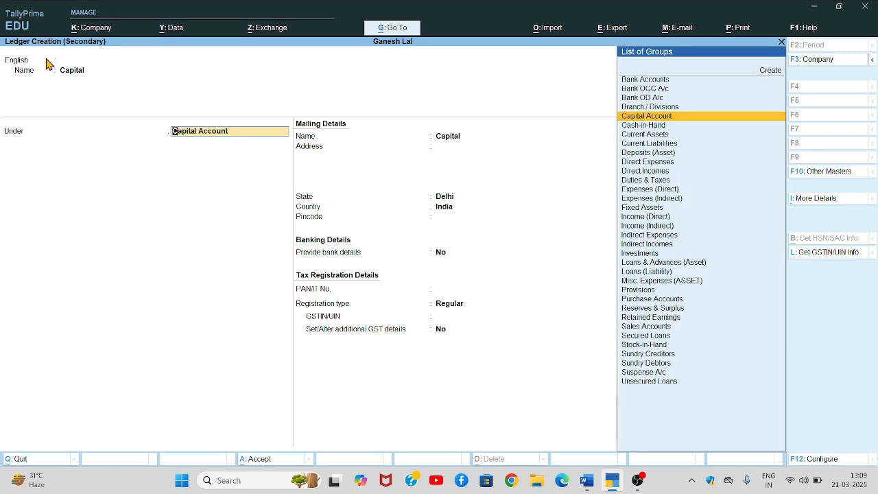
key(Return)
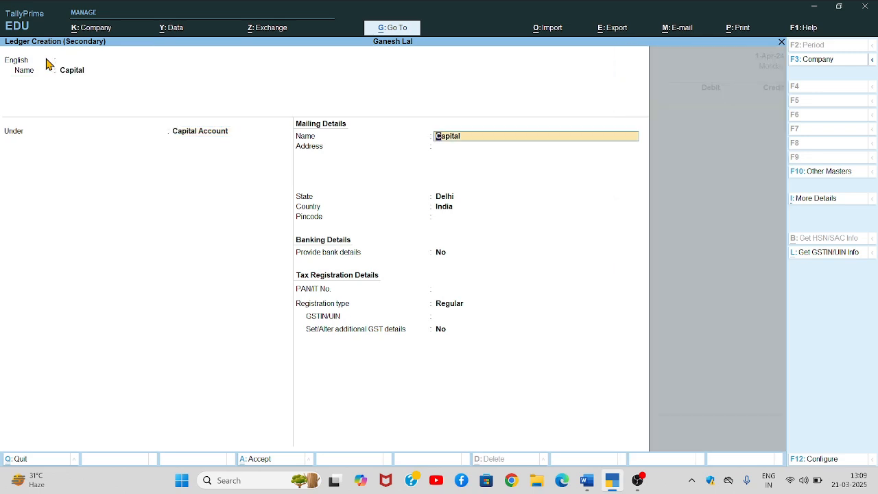
key(ctrl+a)
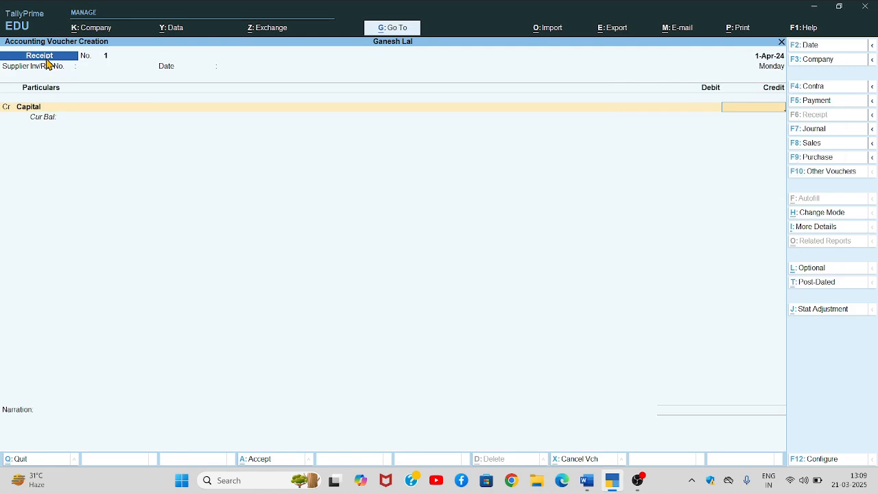
Step: Credit Capital with 6500, debit Cash for the same amount and save the receipt voucher
text(6500)
key(Return)
key(Return)
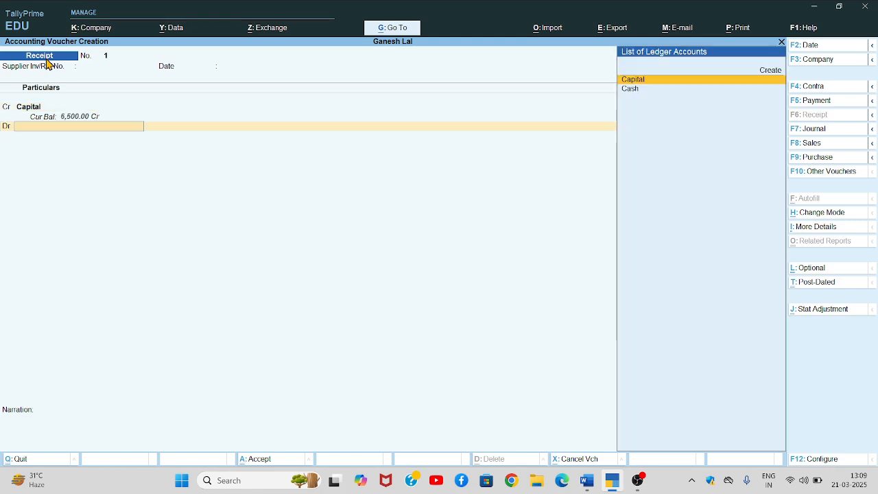
text(Cas)
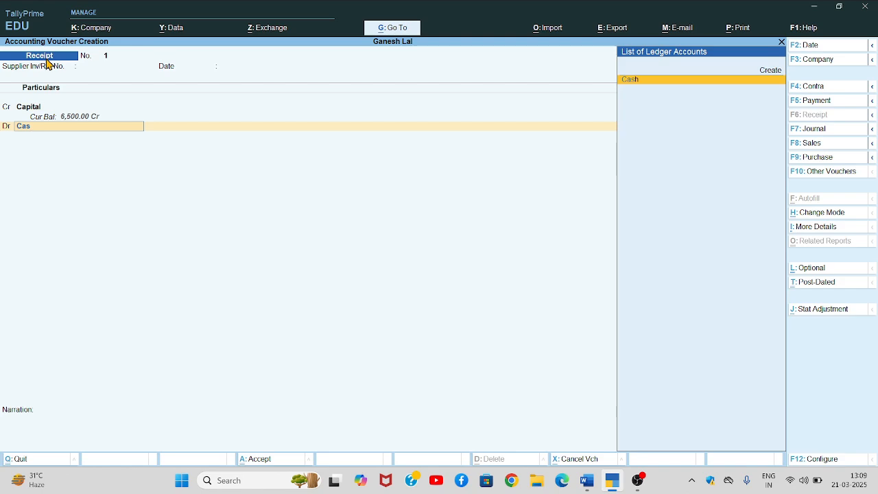
key(Return)
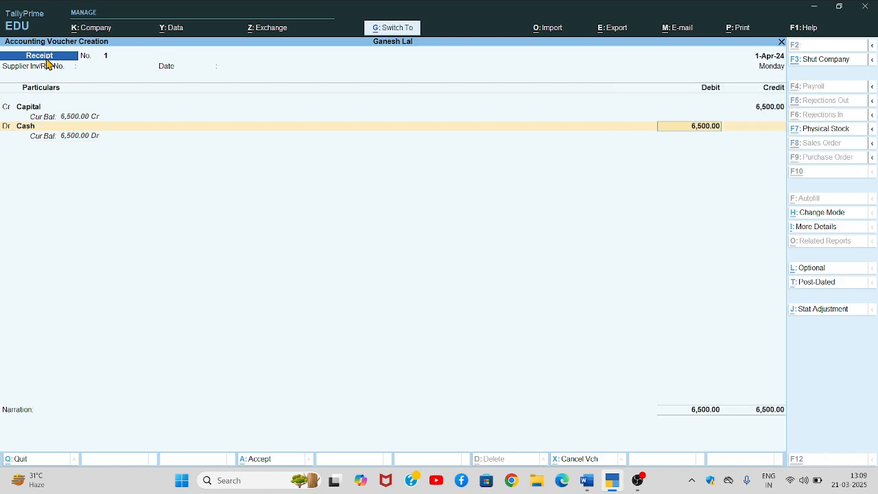
key(ctrl+a)
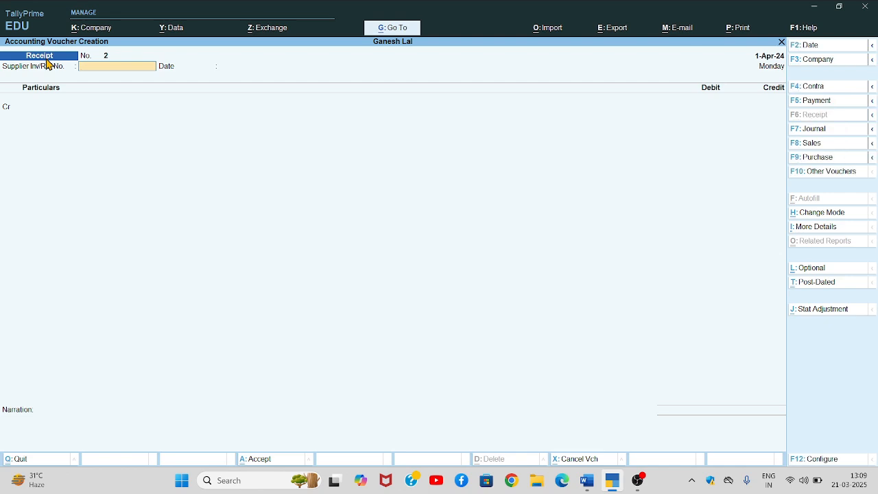
Step: Check the second transaction in the Word question list, then switch back to TallyPrime and change to a Payment voucher
click(587, 482)
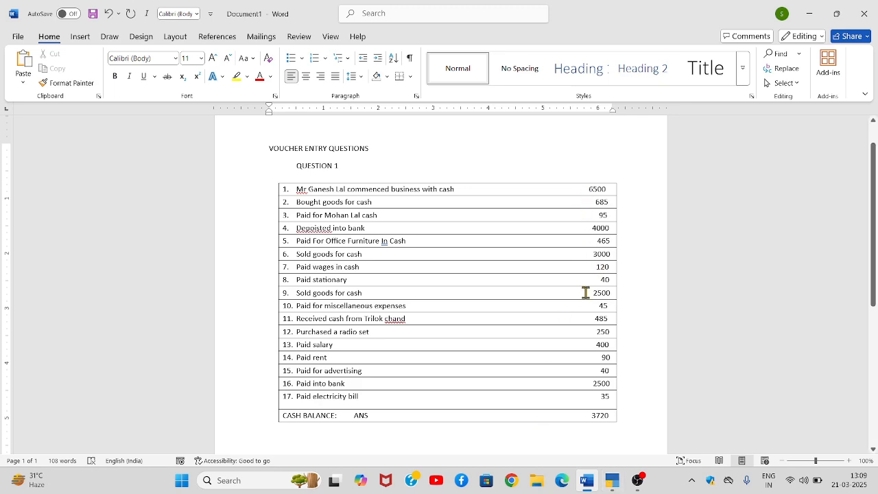
click(612, 483)
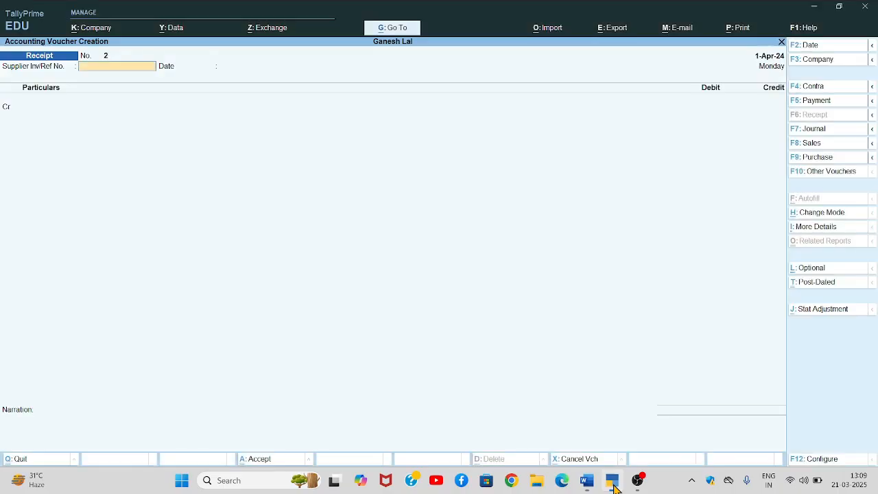
click(813, 103)
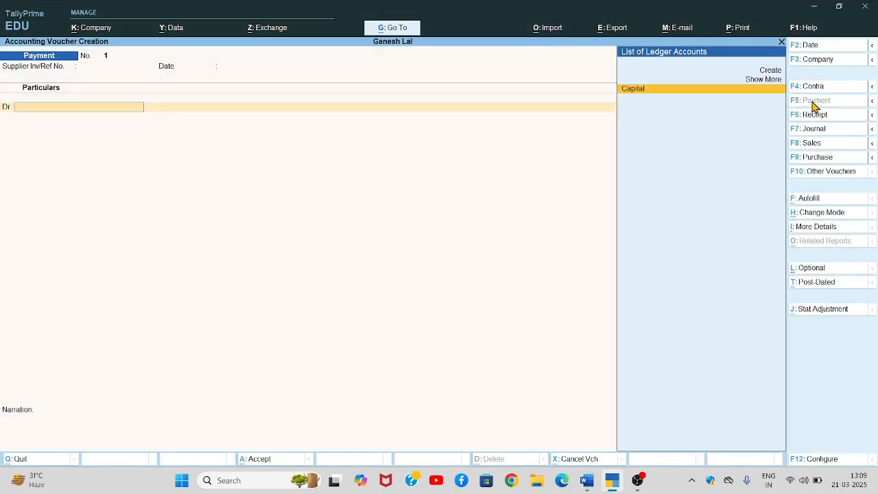
Step: Create a ledger named Purchase under Purchase Accounts for the payment's debit line
key(alt+c)
text(Pu)
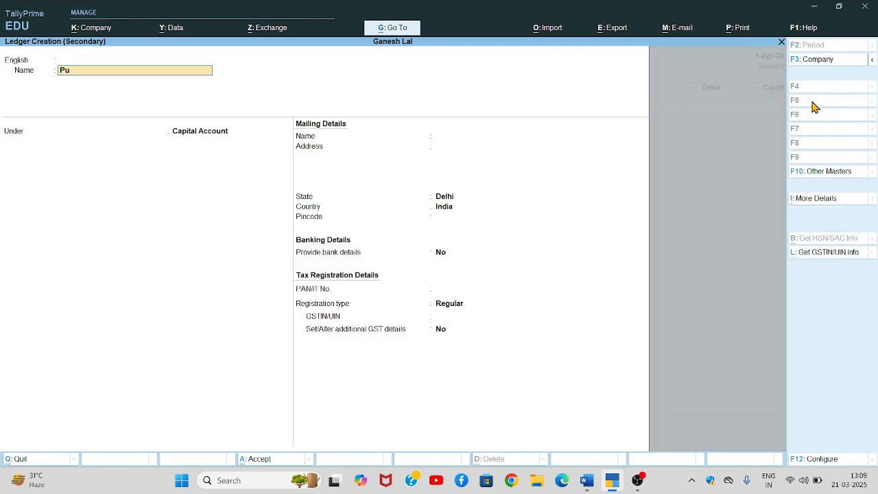
text(rchase)
key(Return)
key(Return)
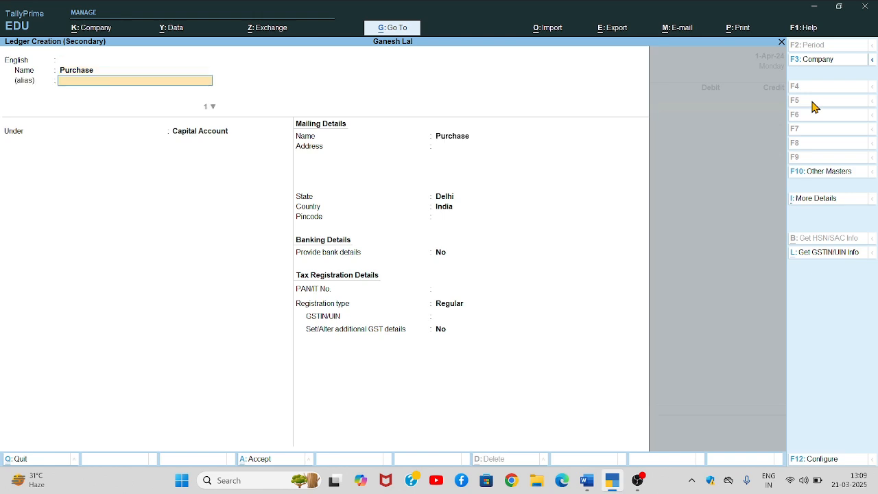
key(Return)
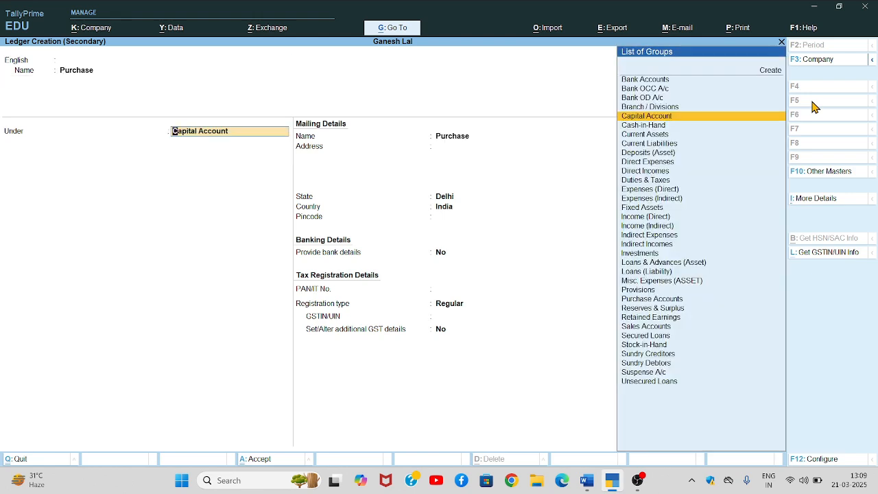
text(Pur)
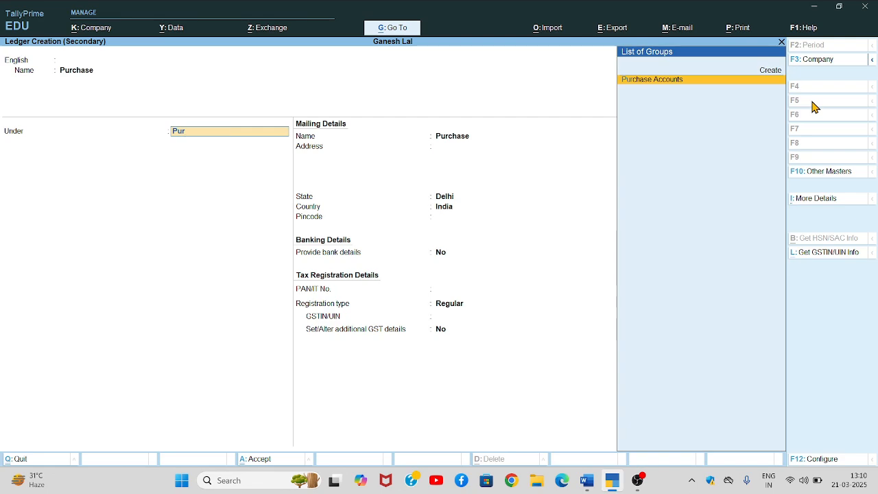
key(Return)
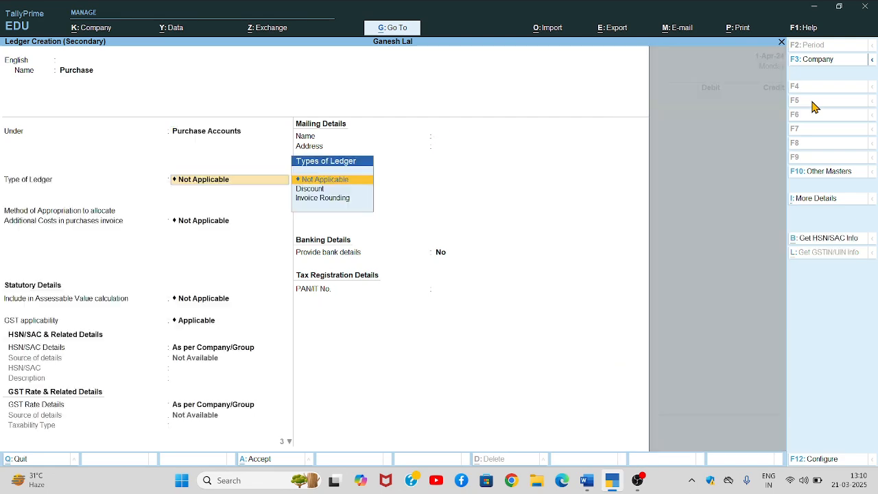
key(ctrl+a)
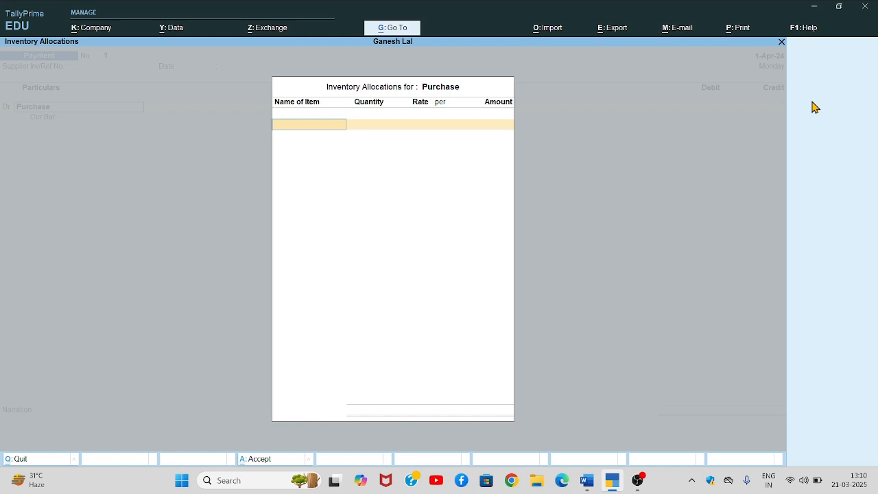
Step: Skip the inventory allocations, debit Purchase with 685, credit Cash for the same amount and save the payment voucher
key(Escape)
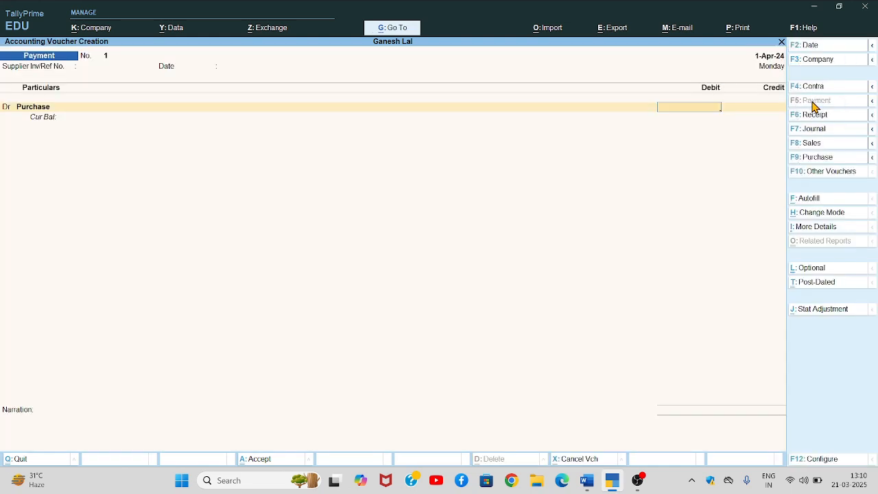
text(685)
key(Return)
key(ctrl+a)
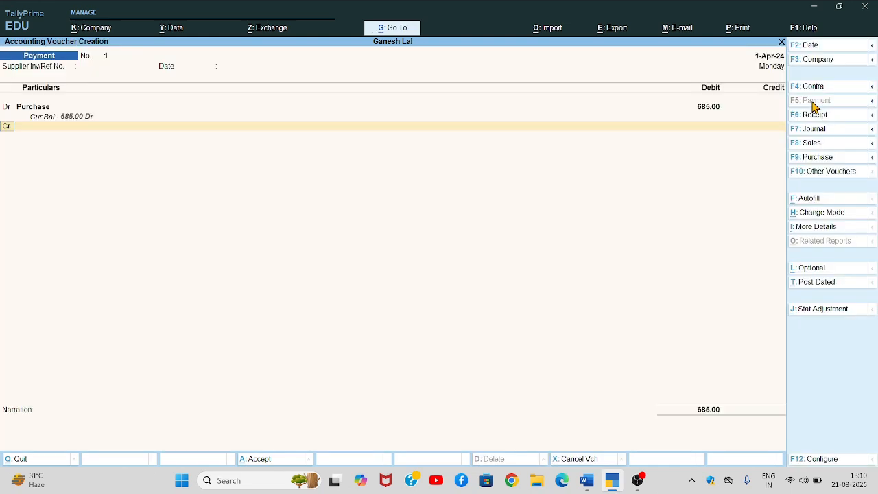
text(Cash)
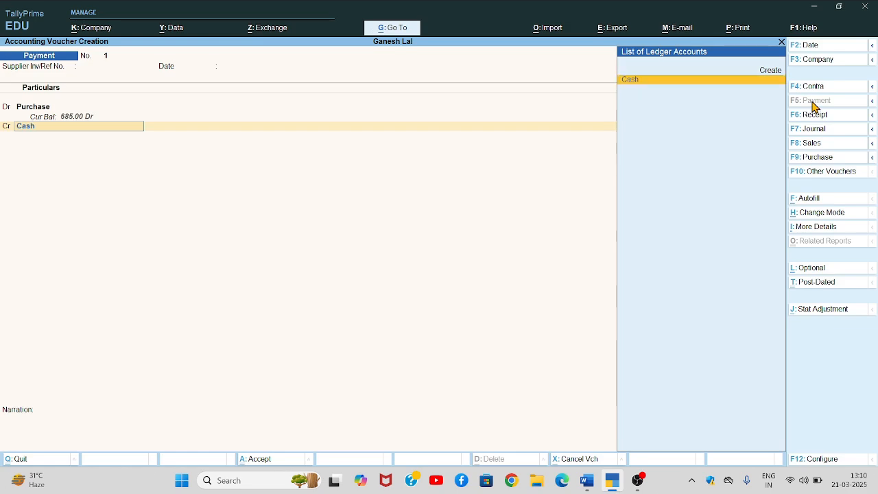
key(Return)
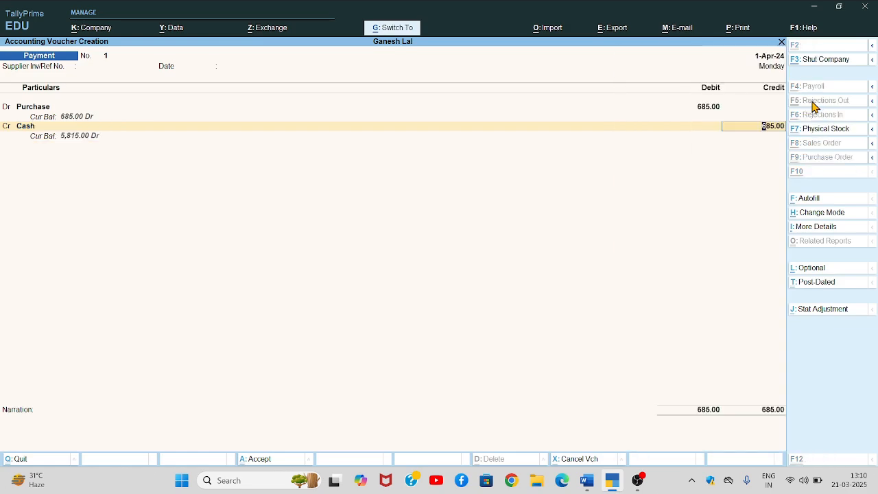
key(ctrl+a)
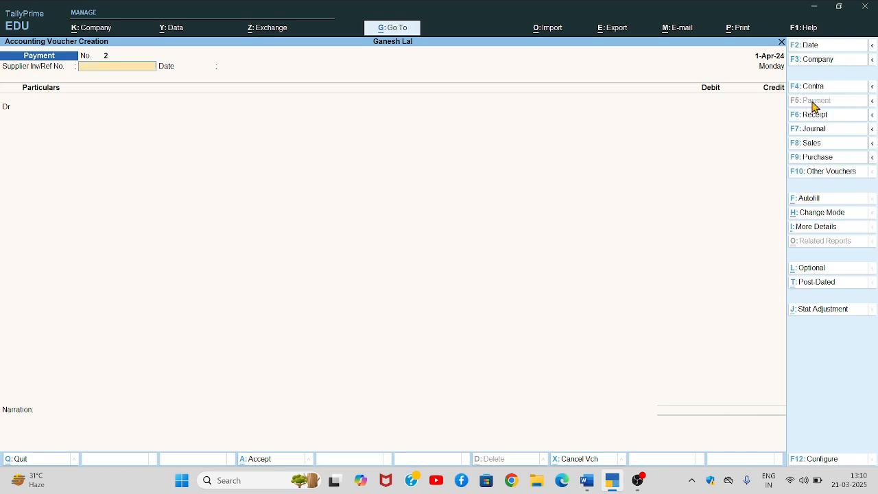
Step: Check the third transaction in the Word question list, then return to TallyPrime and go to the new payment voucher's debit line
click(586, 483)
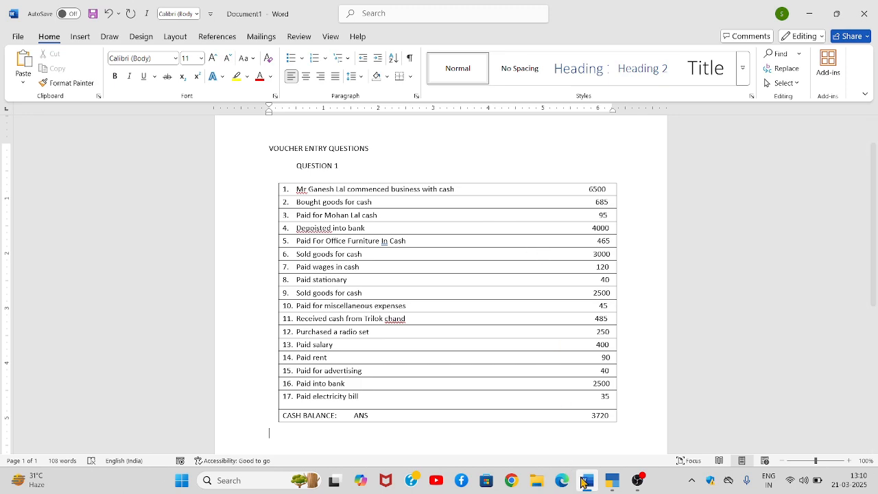
click(613, 484)
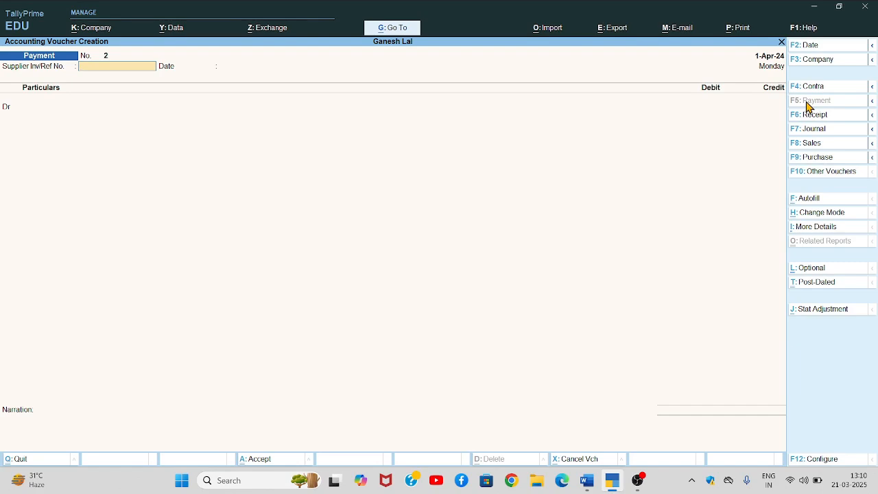
key(Return)
key(Return)
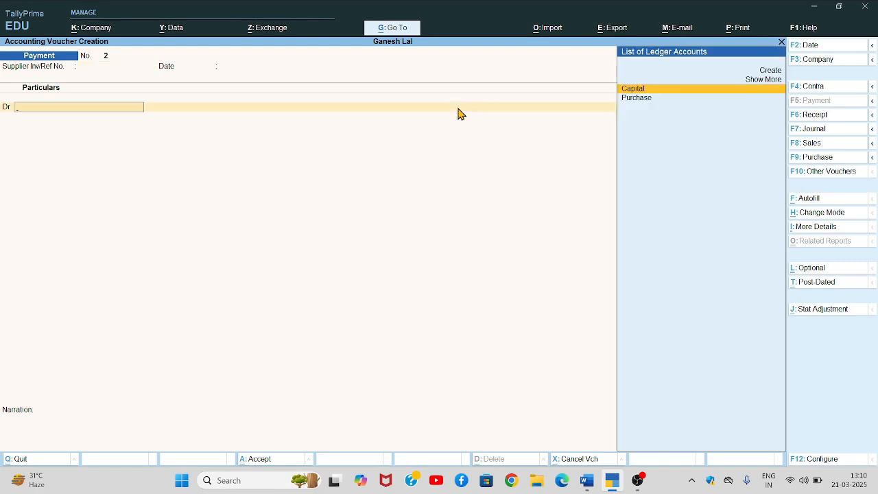
Step: Create a ledger with the third transaction's payee name under Sundry Creditors for the payment's debit line
key(alt)
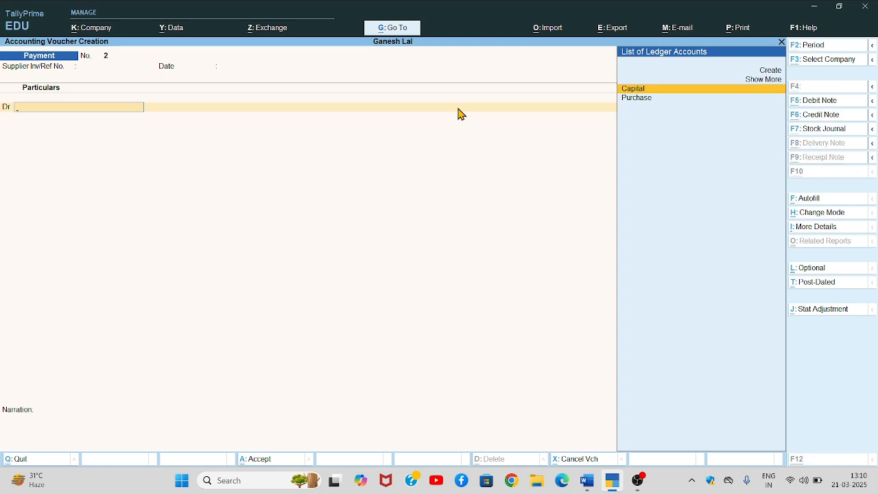
key(alt+c)
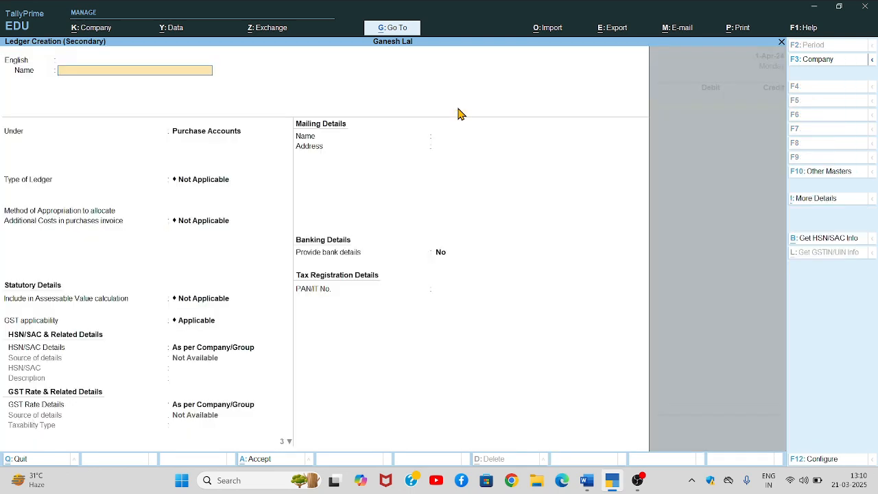
text(Mohal Lal)
key(Return)
key(Return)
text(S)
key(Down)
key(Down)
key(Down)
key(Down)
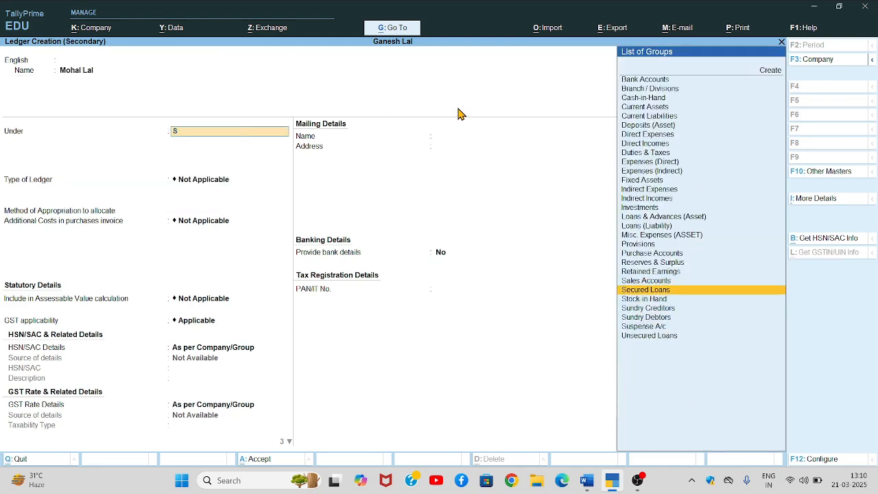
key(Return)
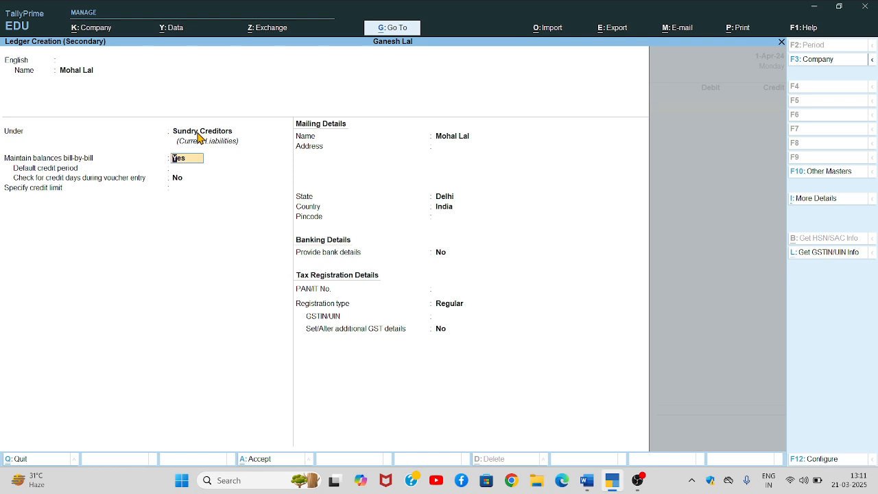
key(ctrl)
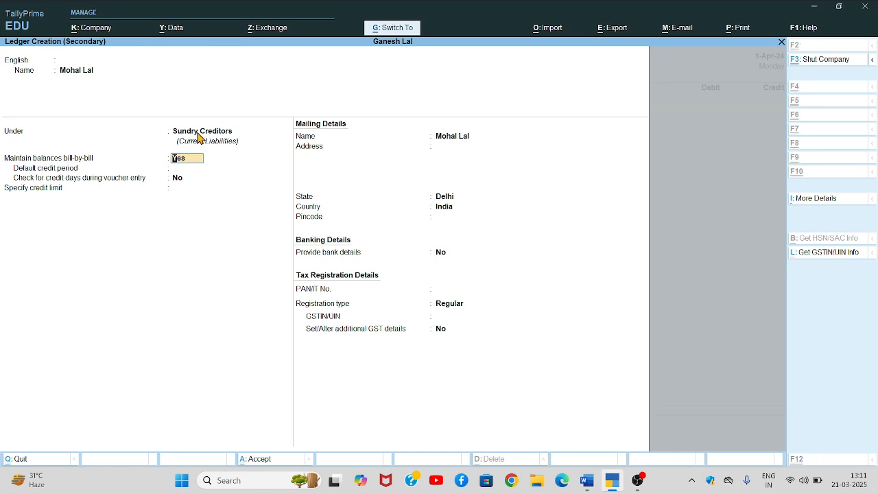
key(ctrl+a)
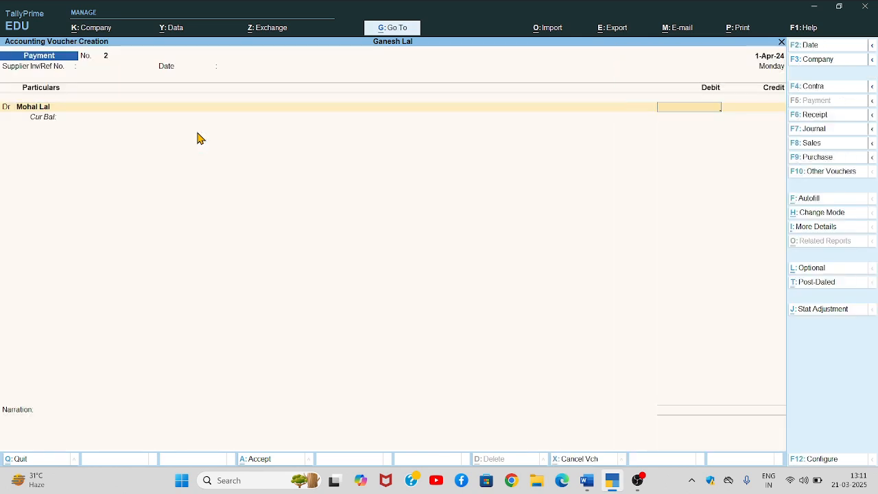
Step: Check the amount in Word, debit the payee 95 On Account in TallyPrime, credit Cash and save the payment voucher
click(584, 482)
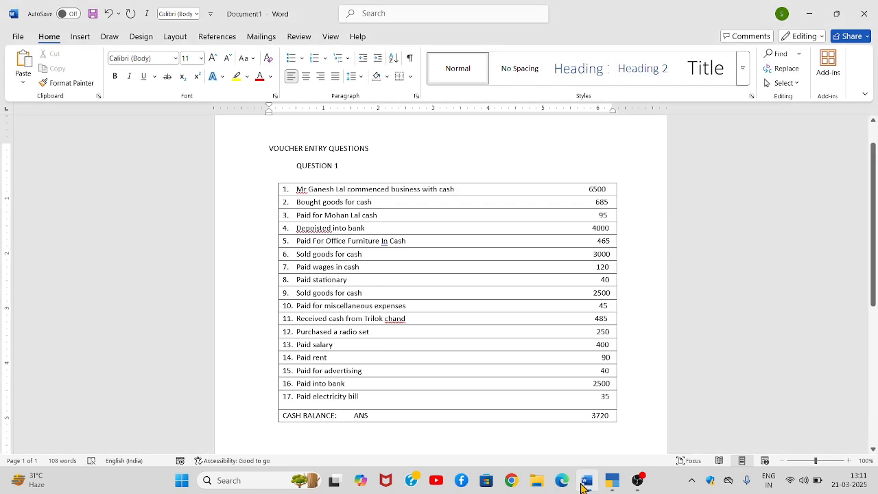
click(584, 482)
text(95)
key(Return)
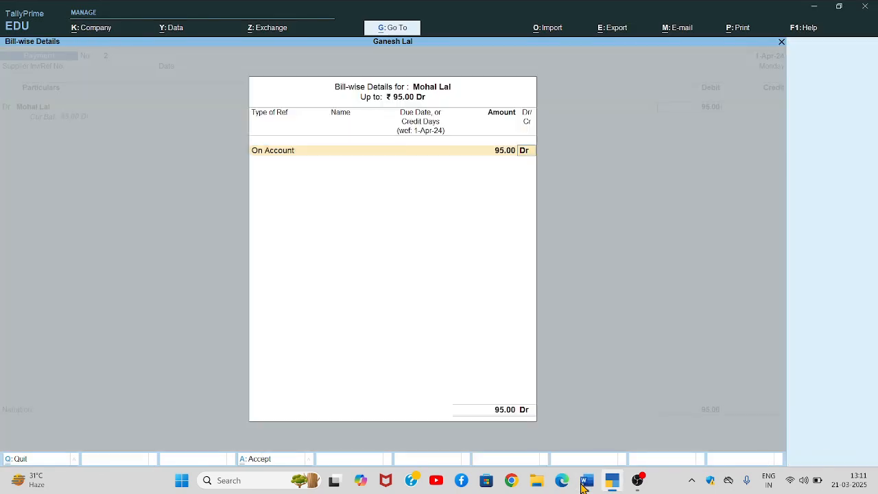
key(Return)
key(Return)
text(Cas)
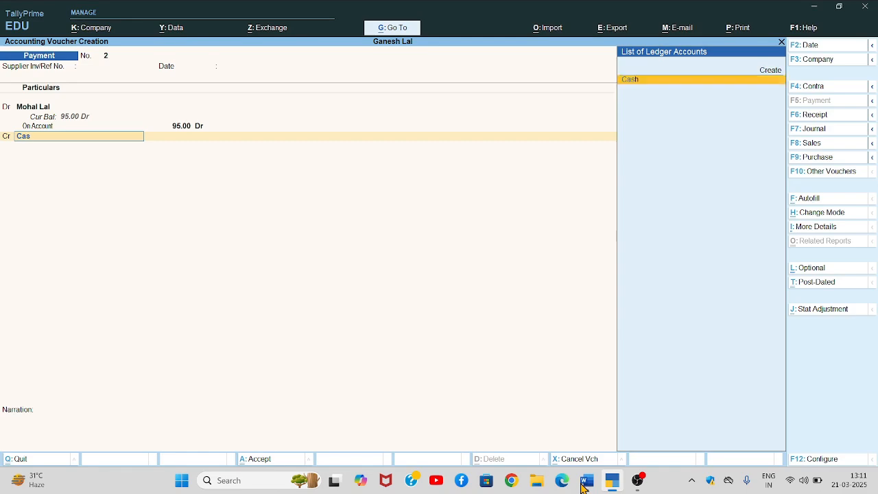
key(Return)
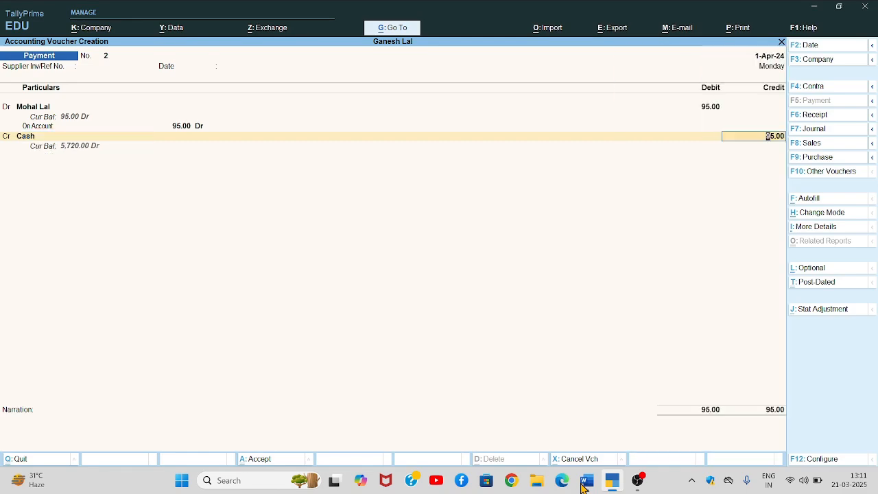
key(ctrl)
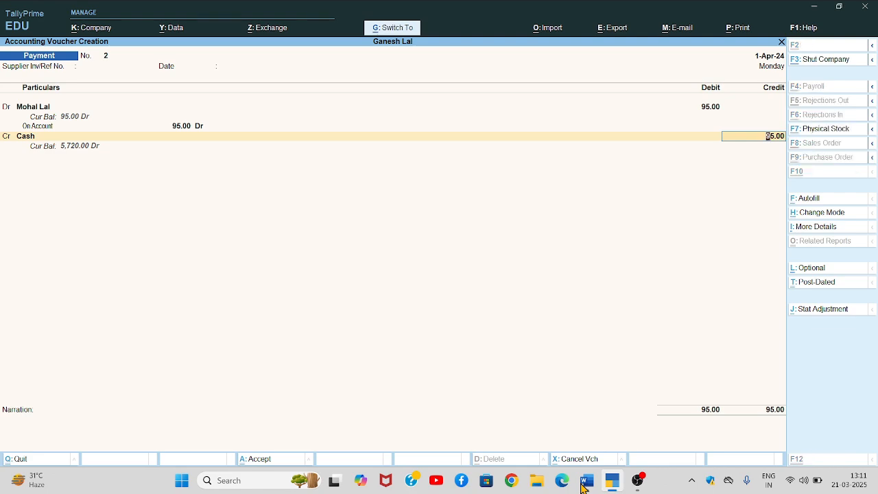
key(ctrl+a)
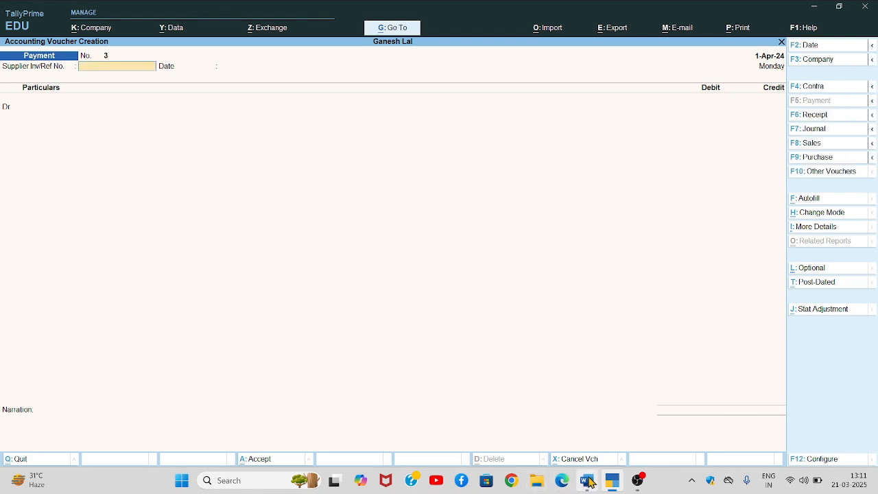
Step: Check the fourth transaction in the Word question list, then switch back to TallyPrime and change to a Contra voucher
click(586, 484)
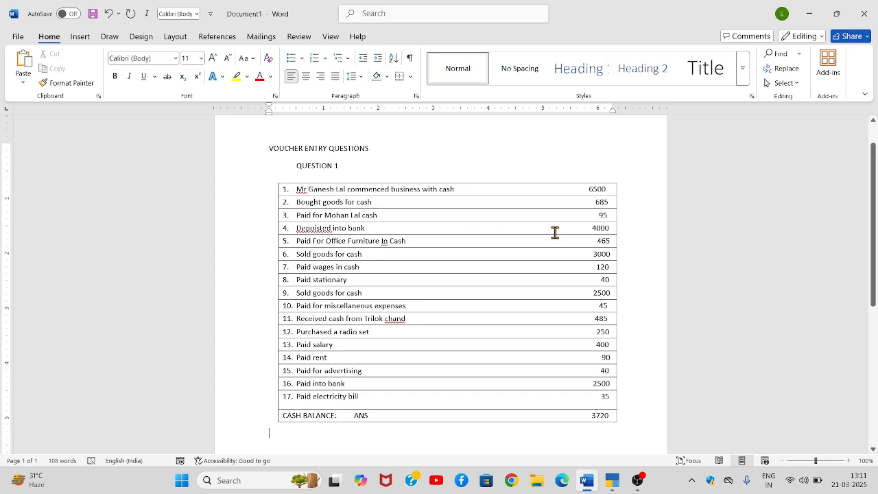
click(613, 483)
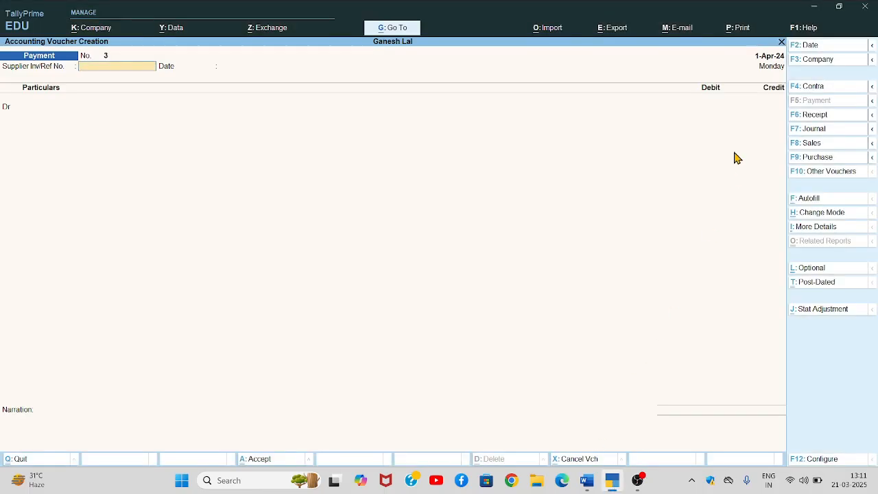
click(809, 87)
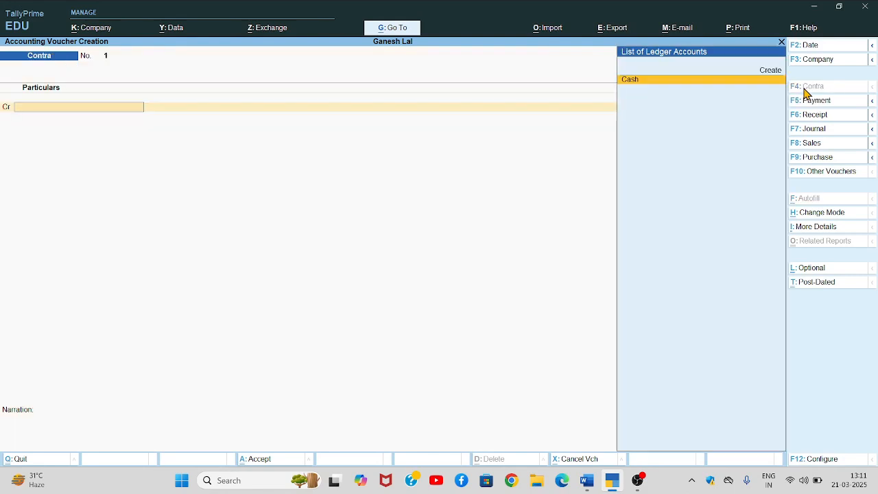
Step: Credit Cash with 4000 in the contra voucher
text(Cas)
key(Return)
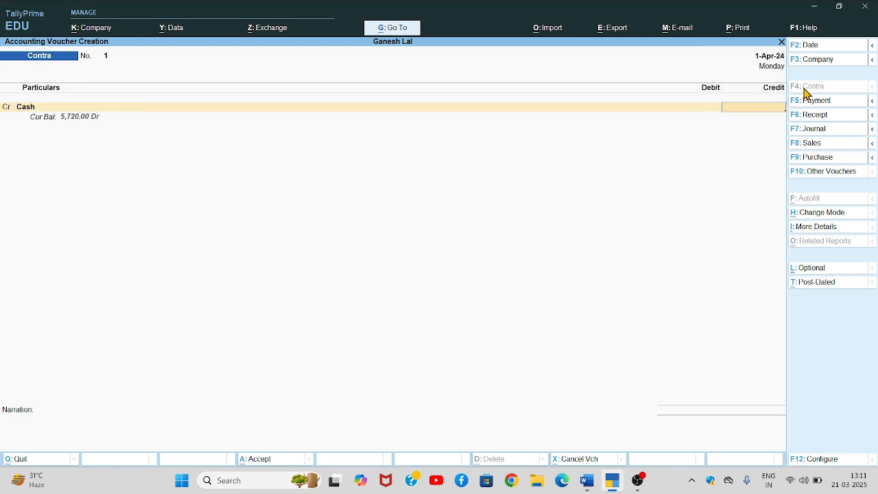
text(4000)
key(Return)
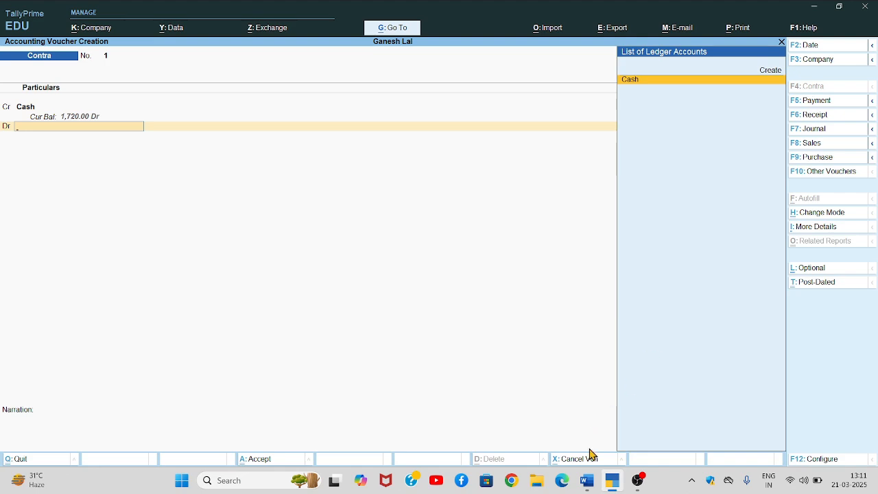
Step: Recheck the deposit entry in Word, then create a ledger named Bank under Bank Accounts in TallyPrime for the contra's debit line
click(587, 482)
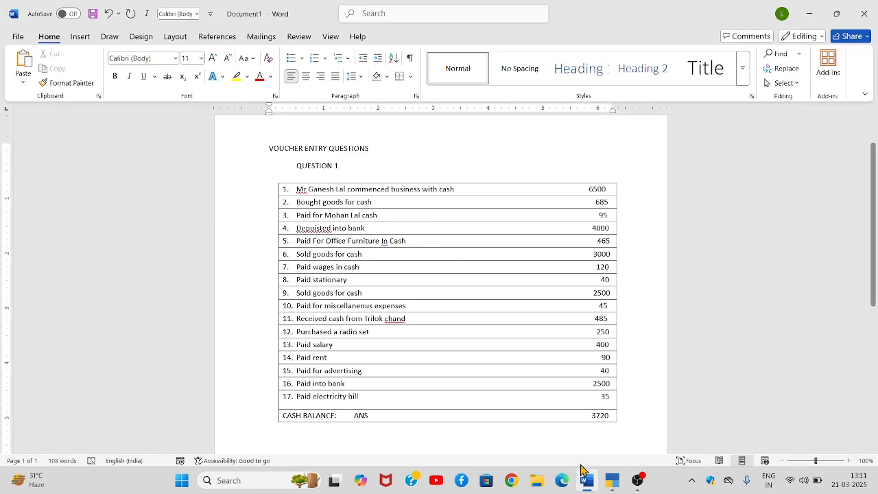
click(588, 483)
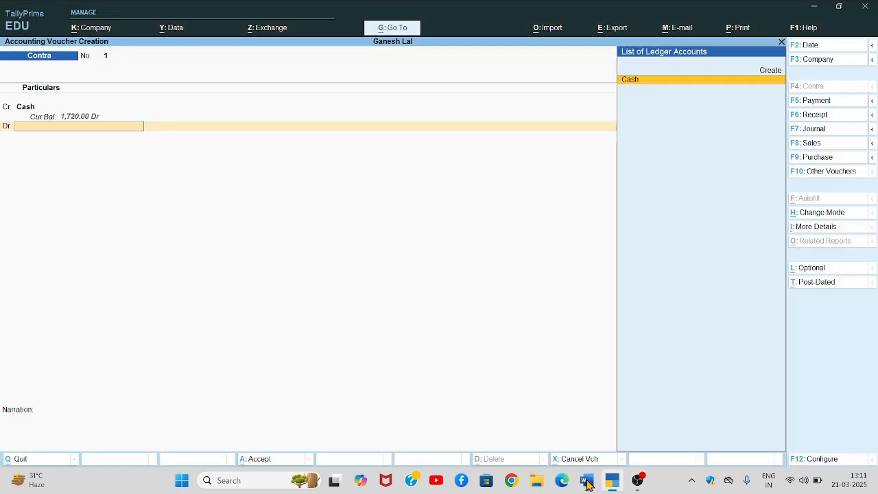
key(alt+c)
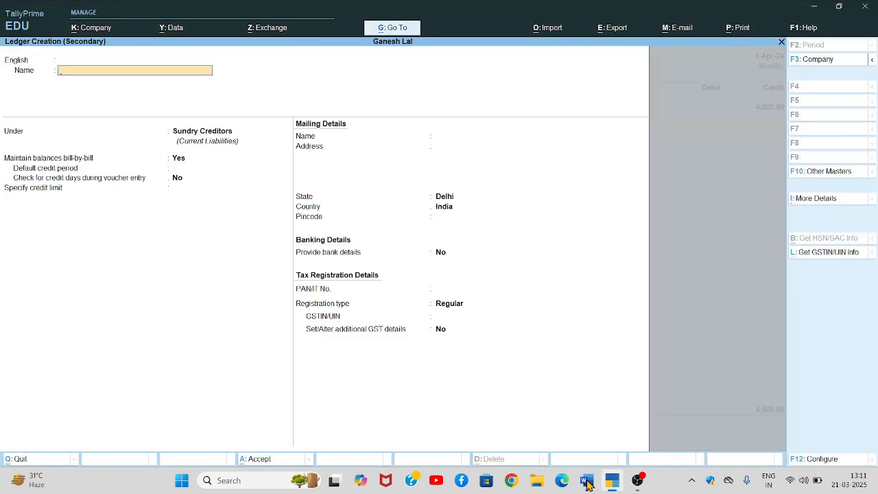
text(Bank)
key(Return)
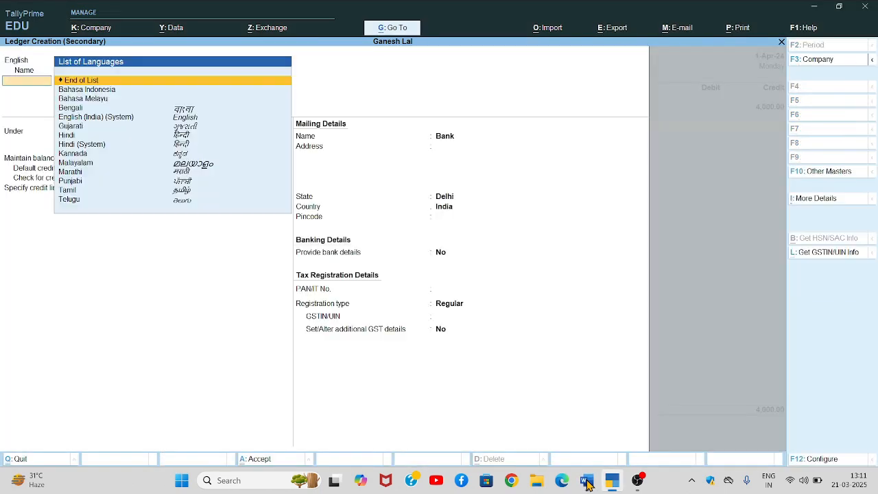
key(Return)
text(Ban)
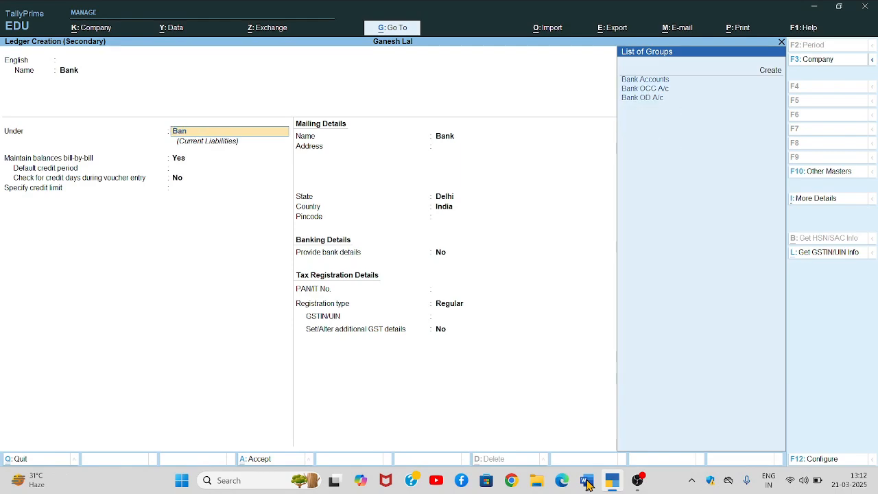
key(Down)
key(Down)
key(Down)
key(Up)
key(Up)
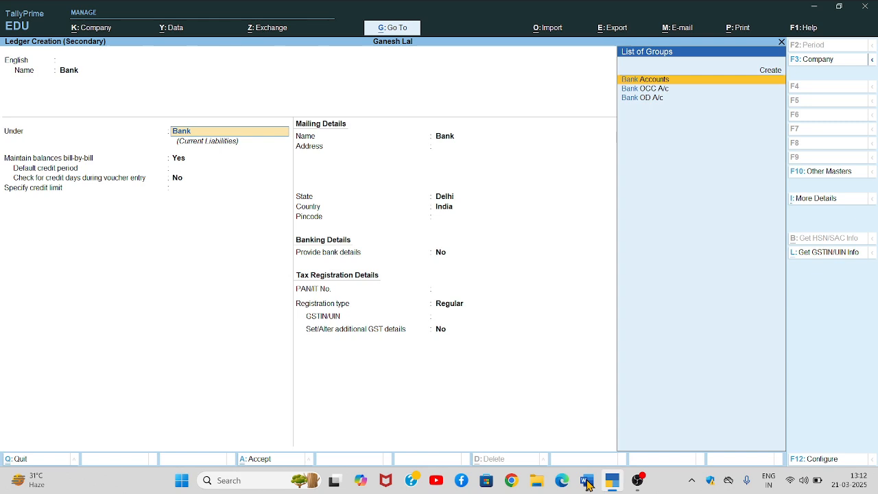
key(Return)
key(Return)
key(ctrl)
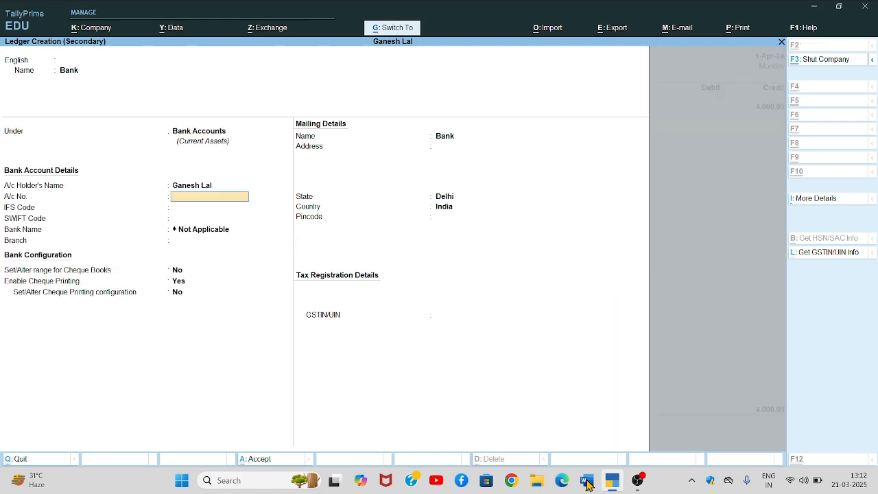
key(ctrl+a)
Step: Debit Bank with 4000 and save the contra voucher
key(Return)
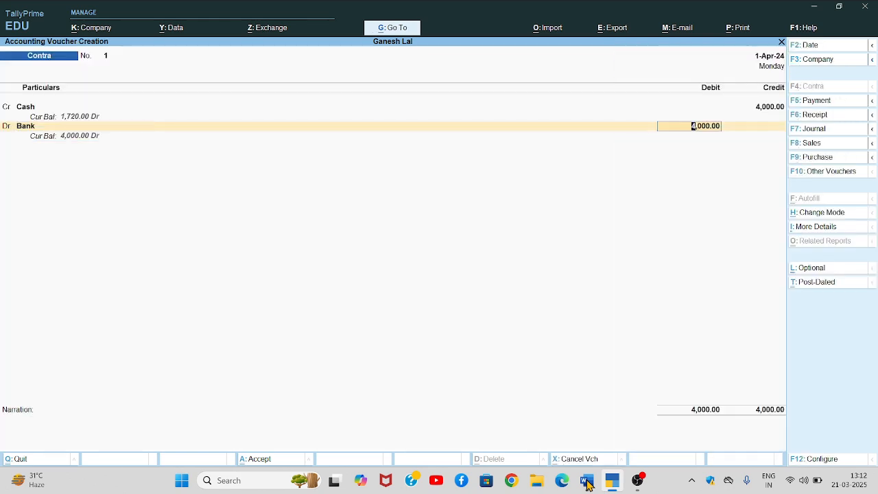
key(ctrl)
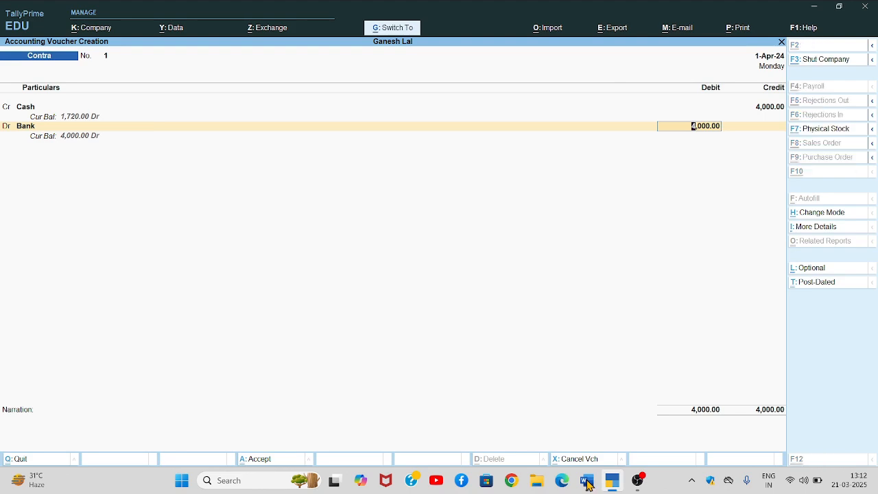
key(ctrl+a)
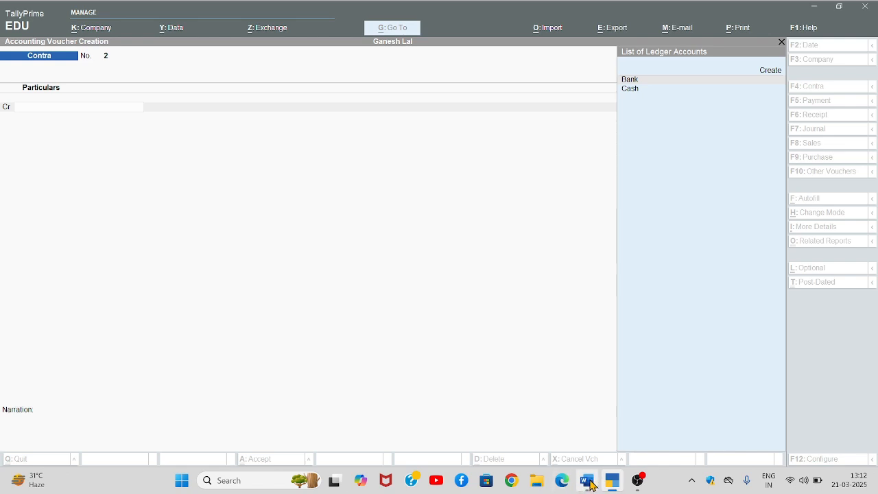
Step: Switch to Word, dismiss the McAfee security pop-up, and check the fifth transaction in the Question 1 list
mouse_move(592, 485)
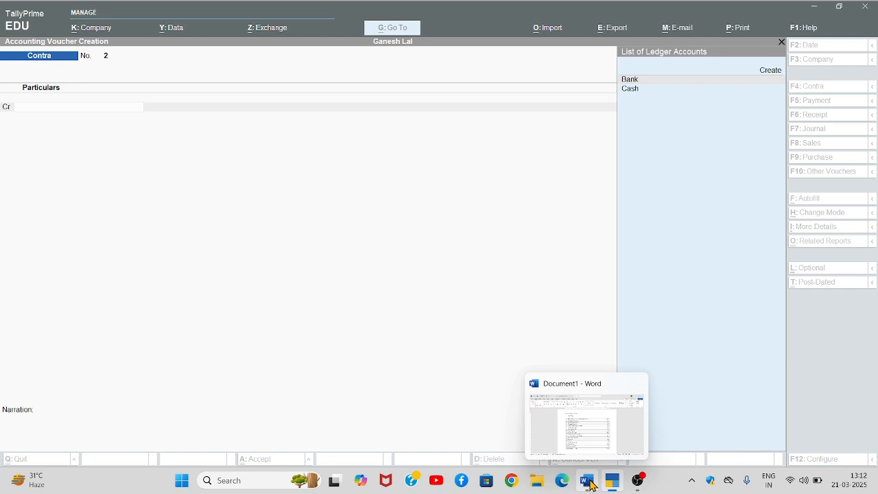
click(589, 482)
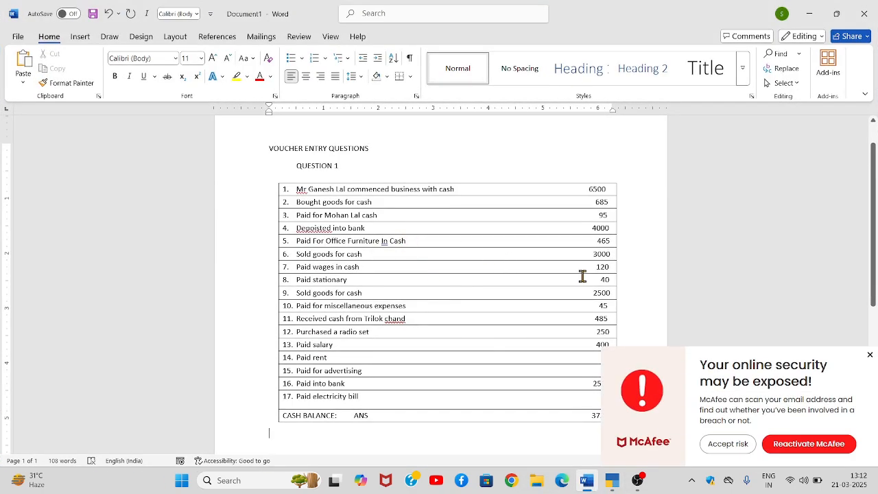
click(869, 358)
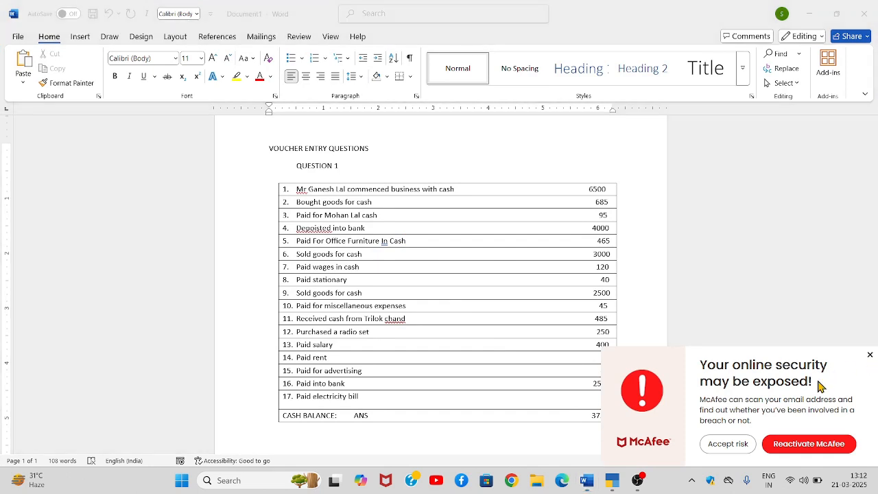
click(870, 358)
scroll(874, 361, down, 3)
scroll(874, 361, down, 2)
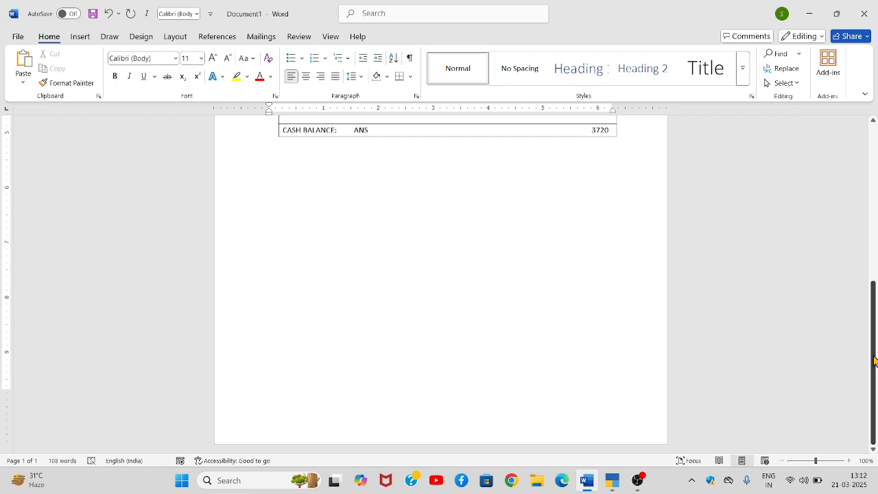
scroll(872, 127, up, 3)
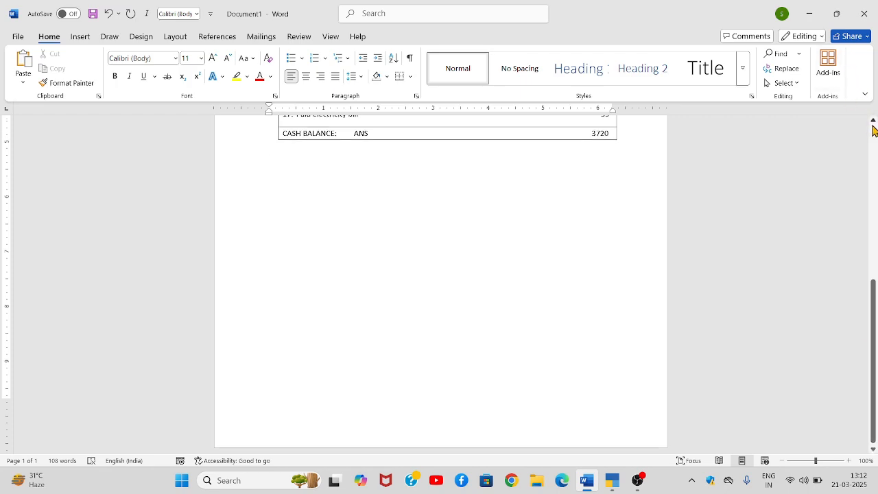
scroll(873, 131, up, 4)
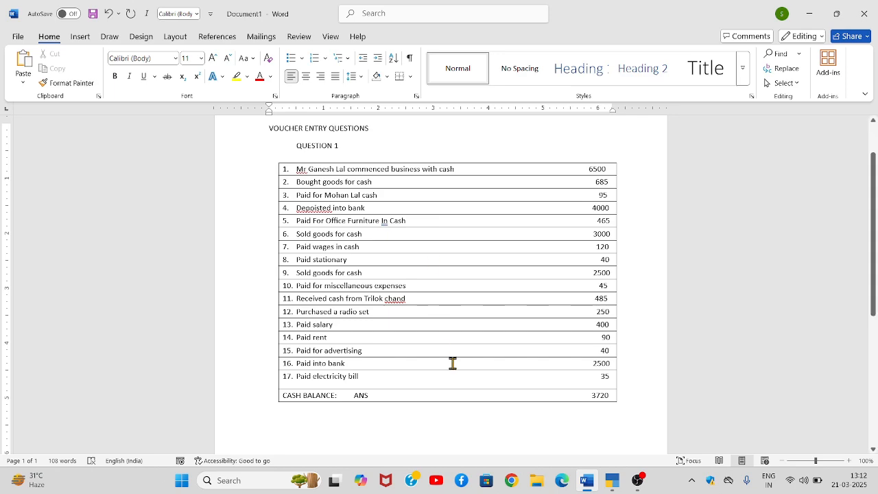
Step: Switch back to TallyPrime and change to a Payment voucher, leaving the supplier reference blank
click(610, 482)
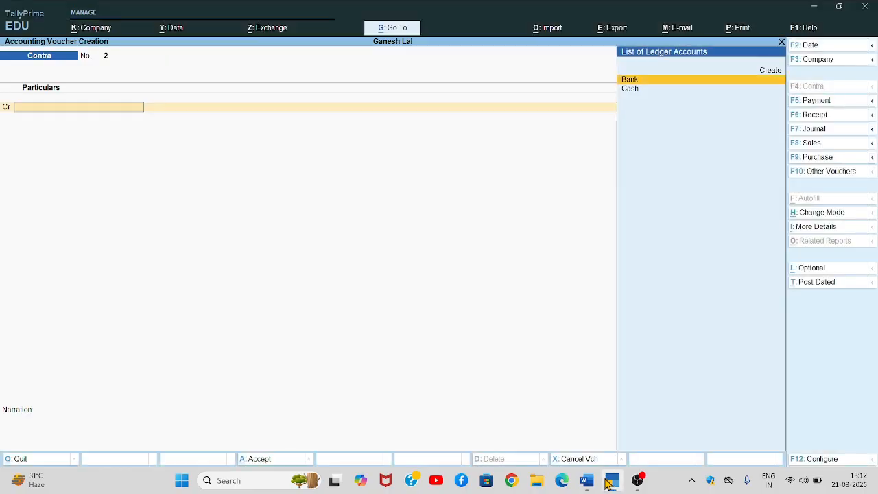
click(806, 104)
key(Return)
key(Return)
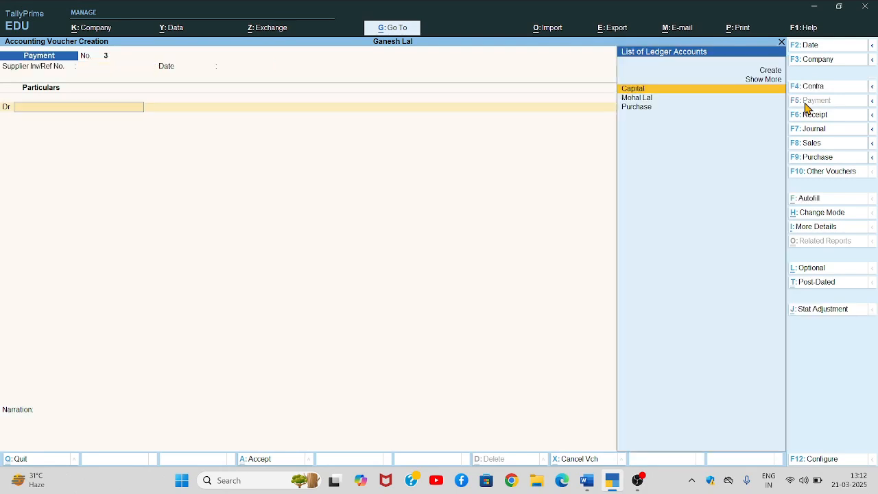
Step: Create a ledger named Office Funriture under Fixed Assets for the payment's debit line
key(alt+c)
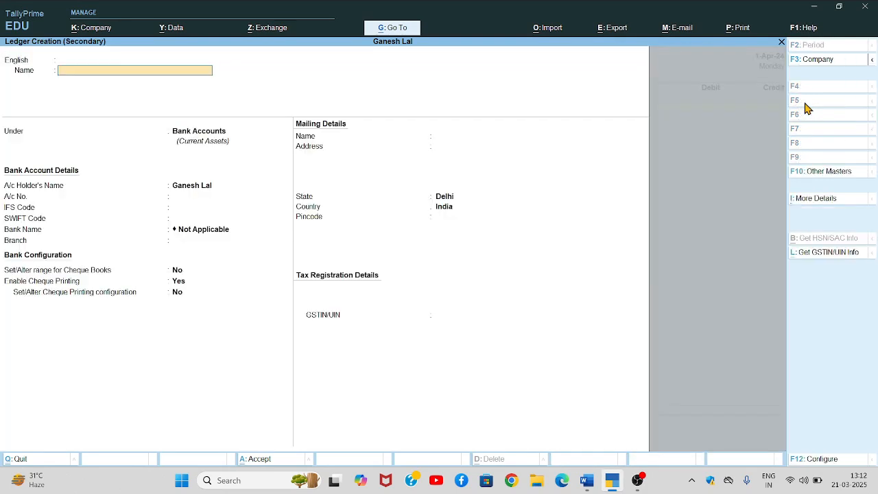
text(Office Funriture)
key(Return)
key(Return)
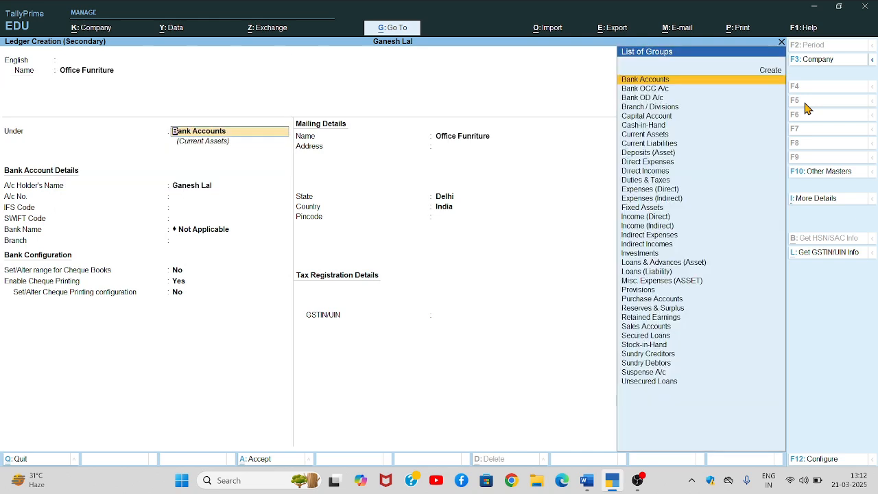
text(F)
key(Return)
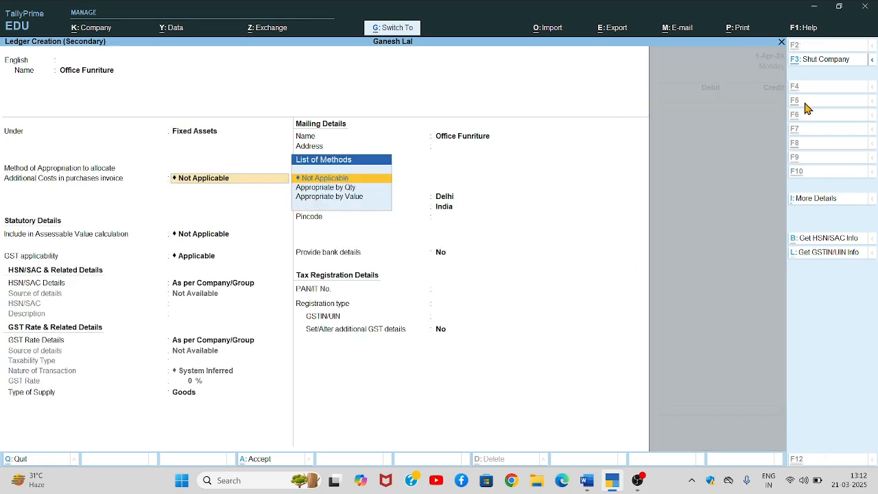
key(ctrl+a)
Step: Debit Office Funriture with 465, credit Cash with the same amount, and save the payment voucher
text(465)
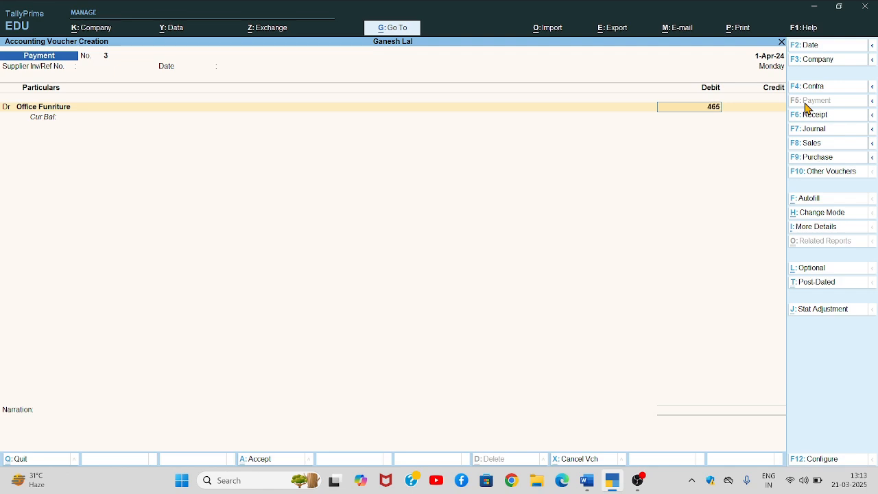
key(Return)
key(Return)
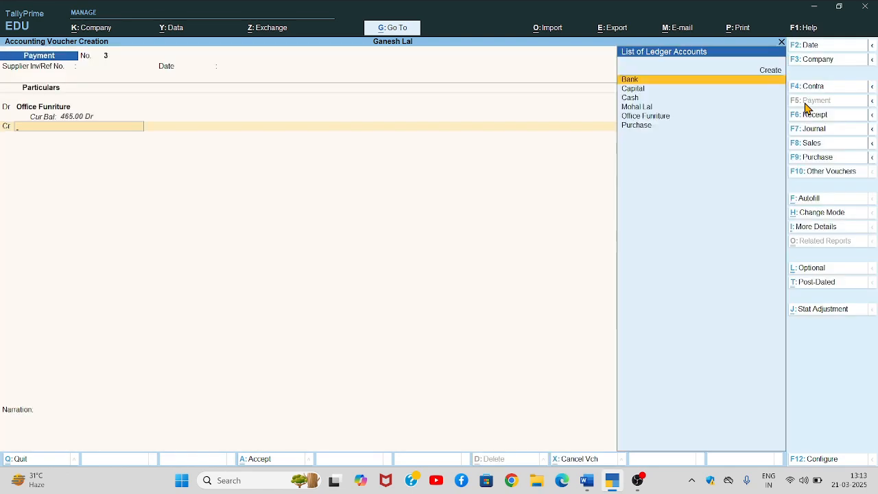
text(Cas)
key(Return)
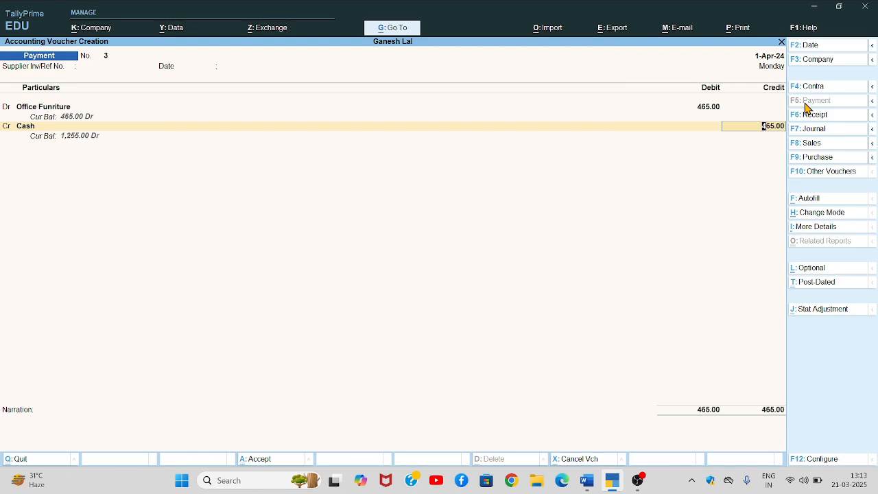
key(ctrl+a)
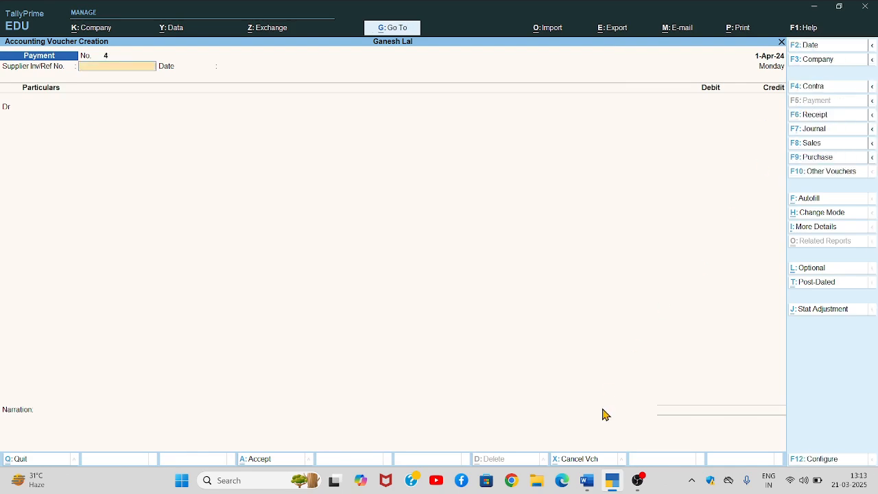
Step: Check the sixth transaction in the Word question list, then switch back to TallyPrime and change to a Receipt voucher
click(589, 484)
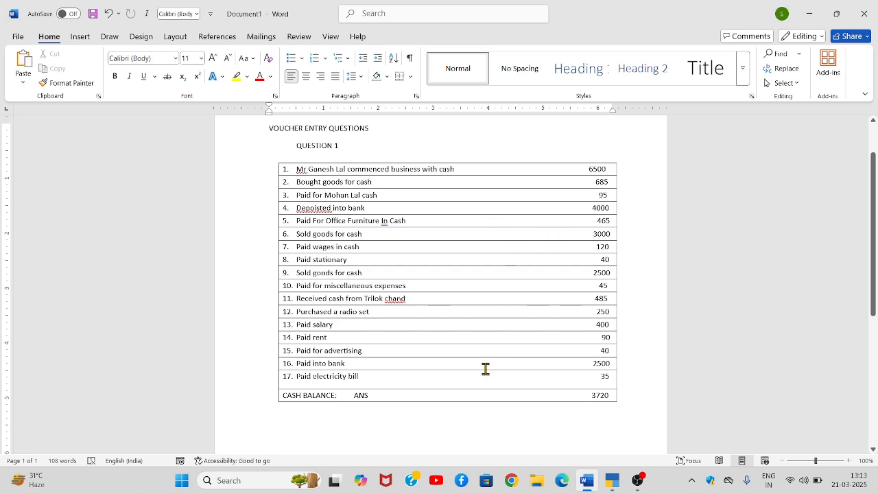
click(612, 481)
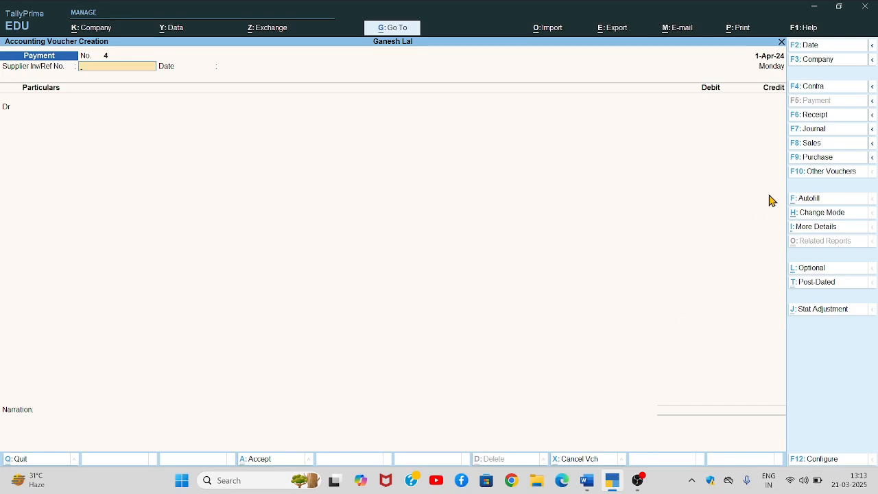
click(815, 116)
key(Return)
key(Return)
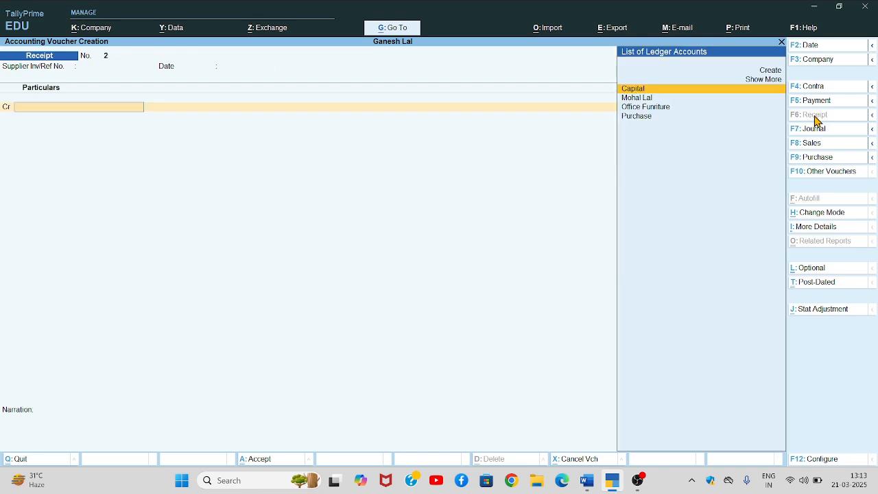
Step: Create a ledger named Sales under Sales Accounts for the receipt's credit line
key(alt+c)
text(Sale)
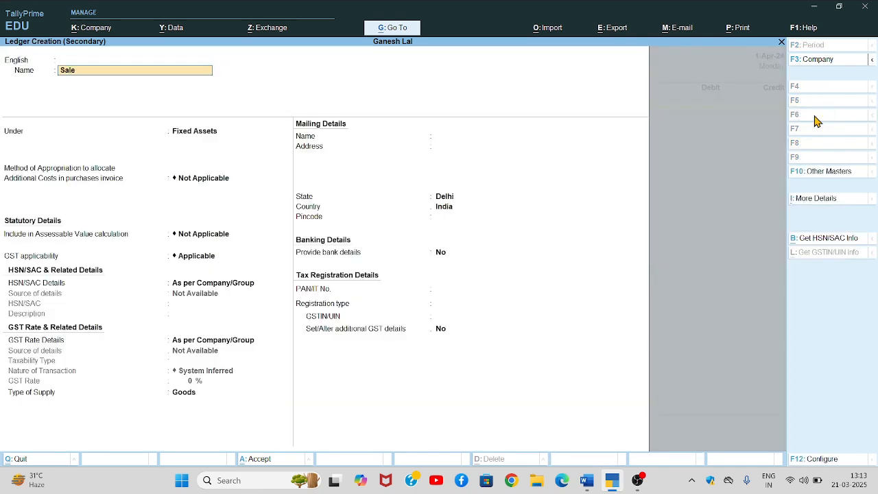
key(Return)
key(Return)
key(Return)
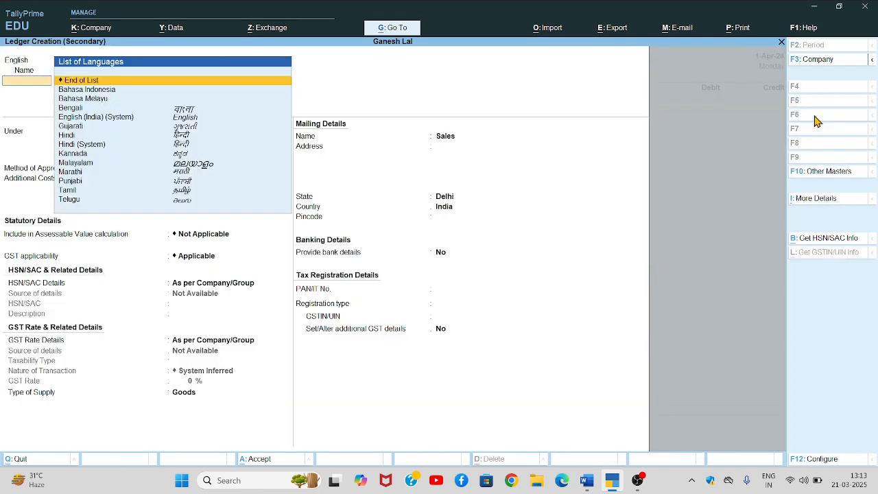
text(sa)
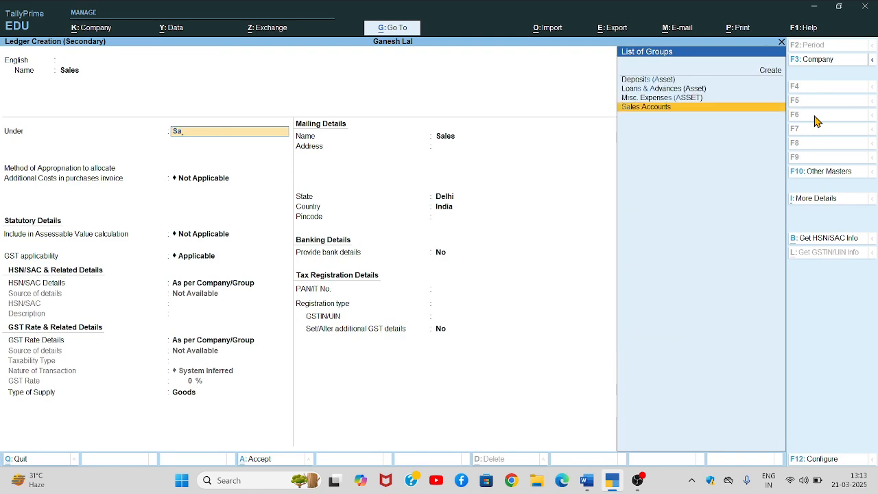
key(Return)
key(ctrl+a)
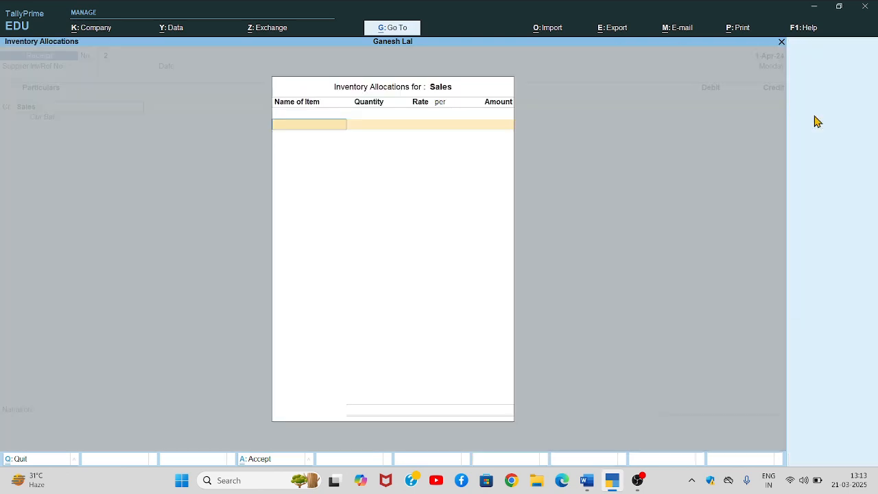
Step: Skip the inventory allocations, credit Sales with 3,000 keeping the default GST details, debit Cash with 3,000, and save the receipt voucher
key(Escape)
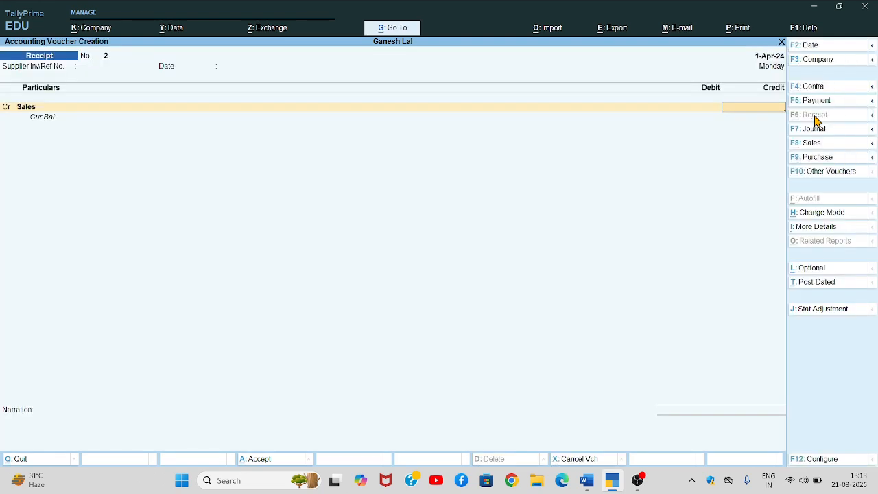
text(3,000)
key(Return)
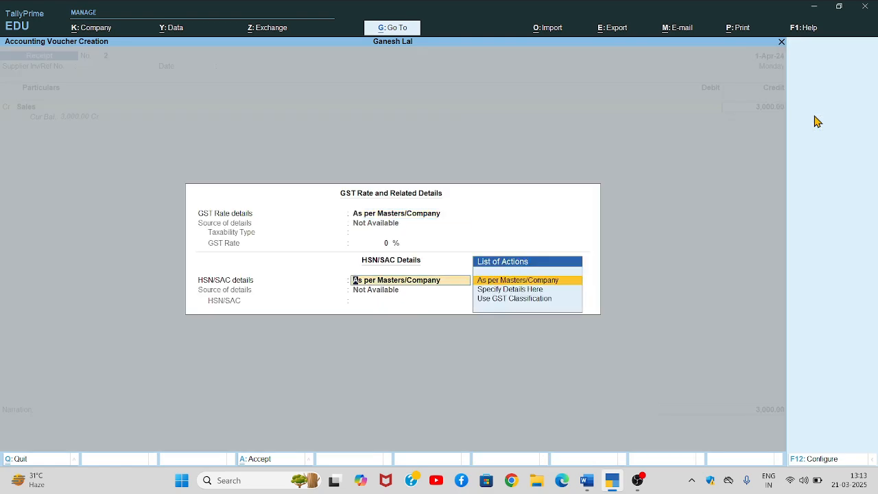
key(Return)
text(cas)
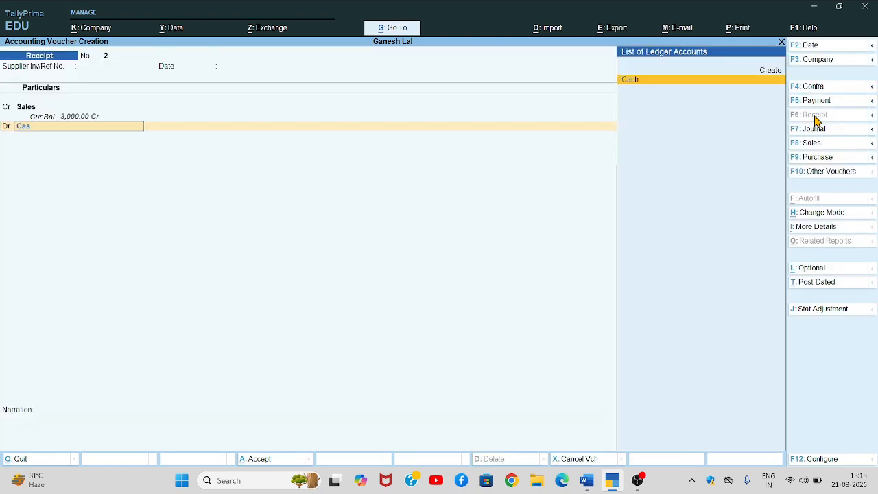
key(Return)
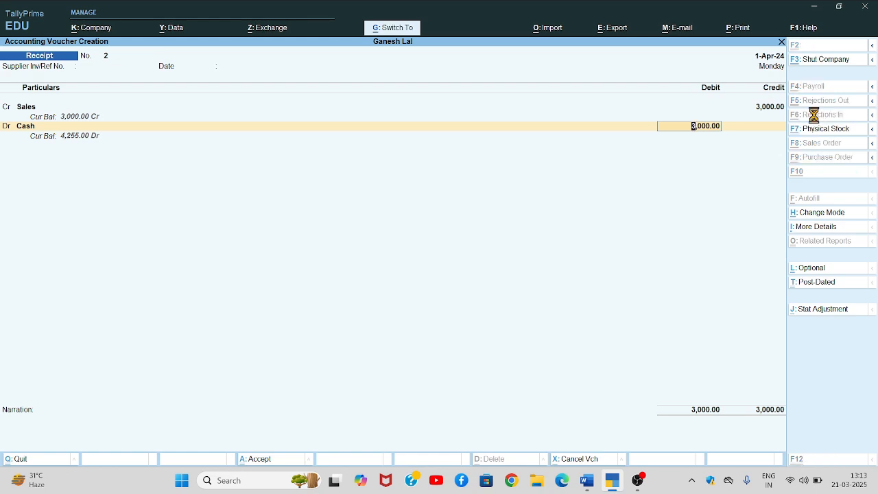
key(ctrl+a)
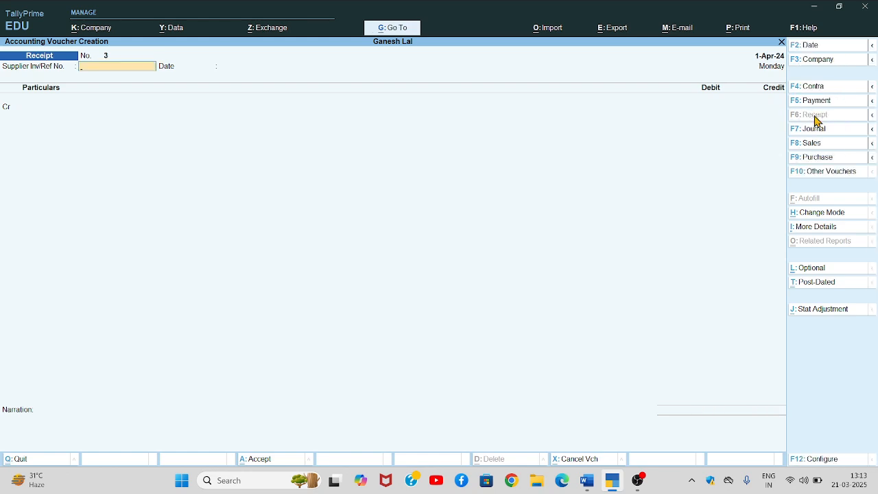
Step: Check the seventh transaction in the Word question list, then switch back to TallyPrime and change to a Payment voucher
click(587, 483)
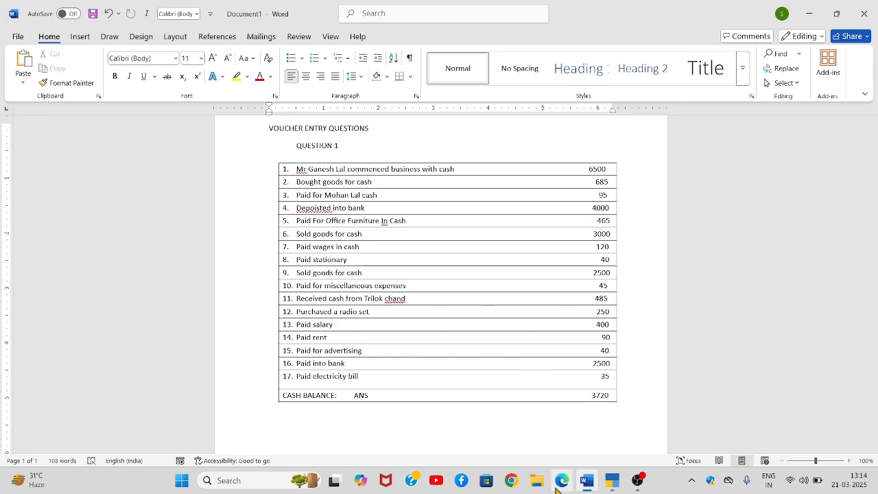
click(586, 481)
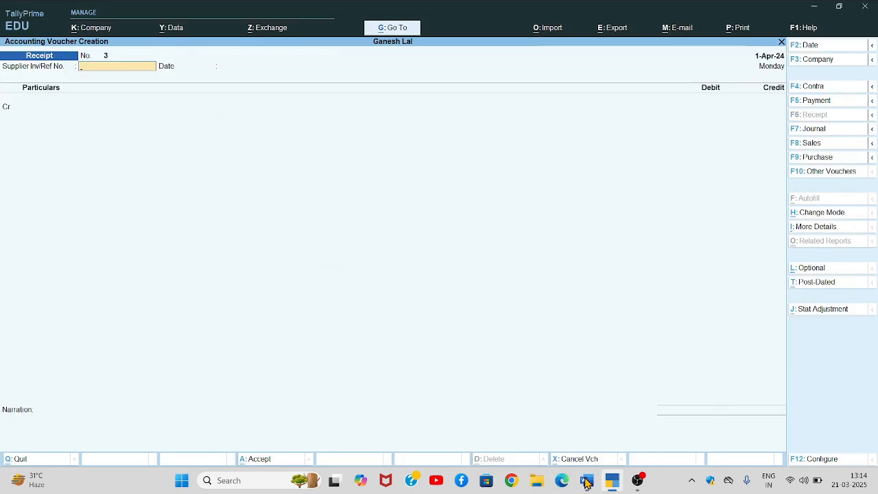
click(808, 103)
key(Return)
key(Return)
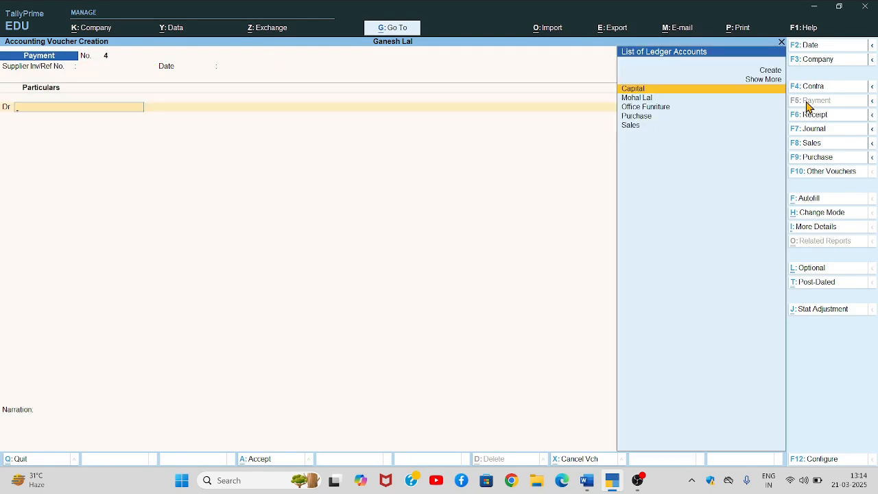
Step: Create a ledger named Wages under Indirect Expenses for the payment's debit line
key(alt+c)
text(Wa)
key(Return)
key(Return)
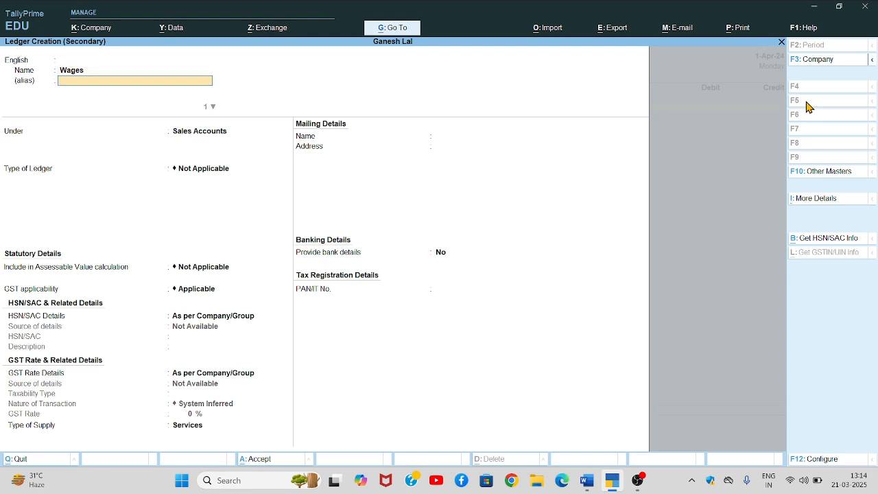
key(Up)
key(Up)
key(Up)
key(Up)
key(Up)
key(Up)
key(Up)
key(Up)
key(Up)
key(Up)
key(Up)
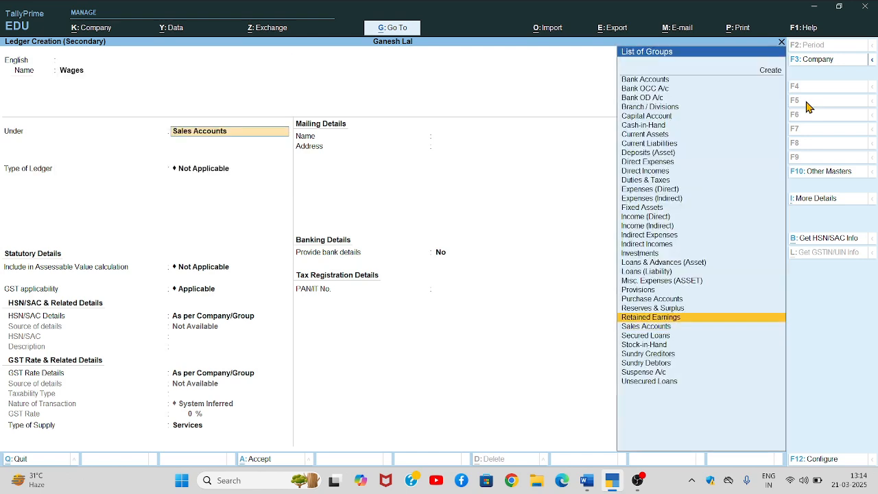
key(Down)
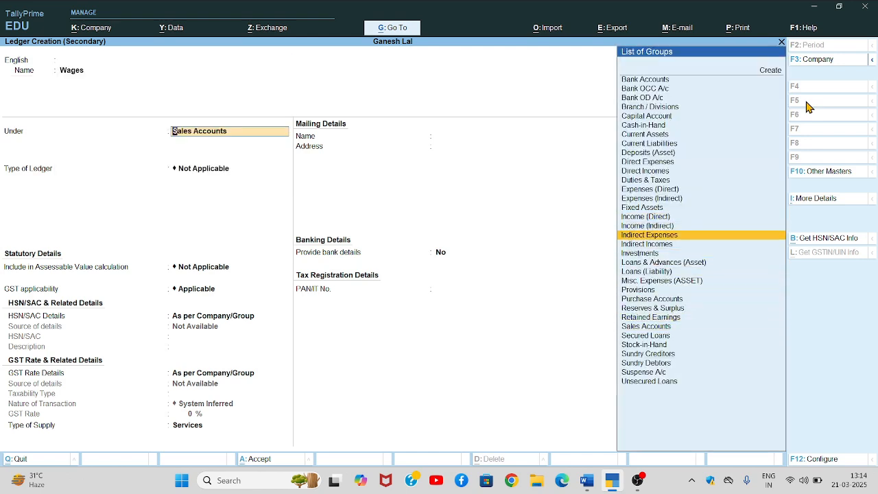
key(Return)
key(ctrl+a)
key(Return)
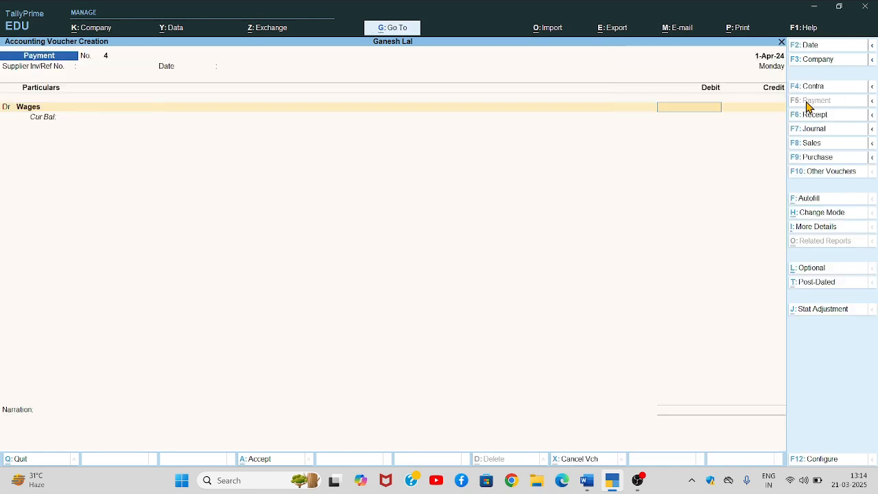
Step: Check the wages amount in the Word question list, debit Wages with 120 in TallyPrime, credit Cash with 120, and save the payment voucher
click(586, 483)
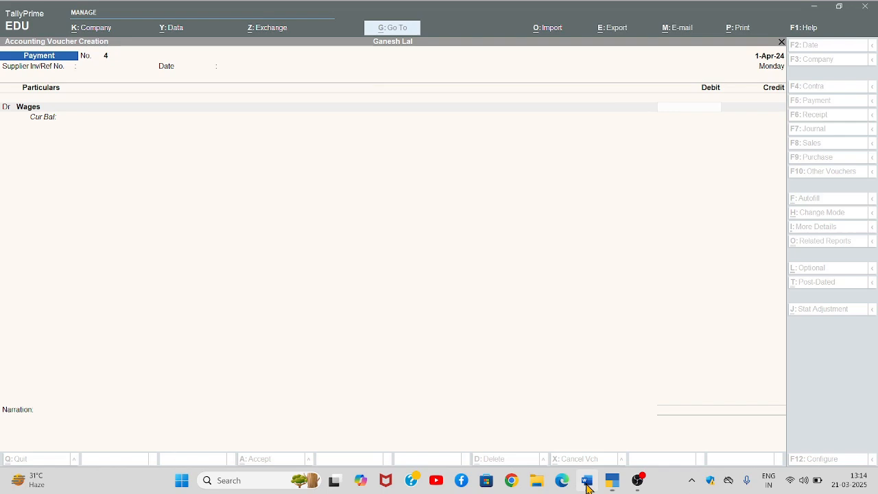
click(587, 483)
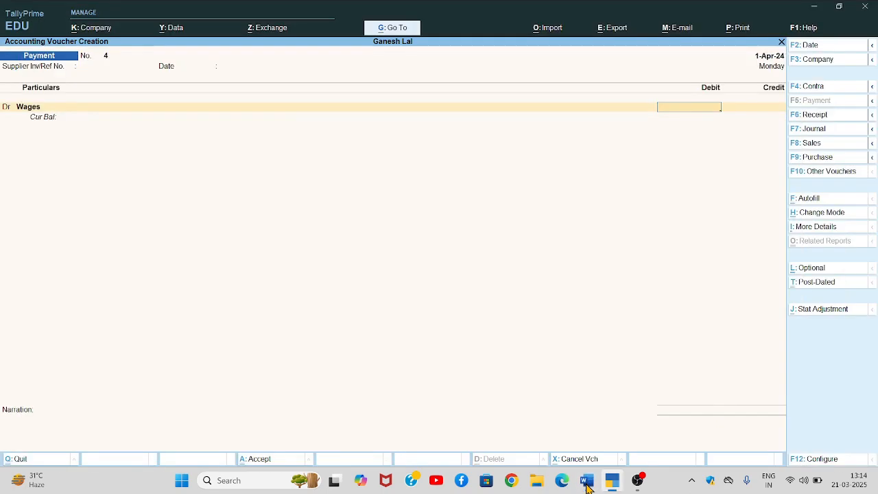
text(120)
key(Return)
key(Return)
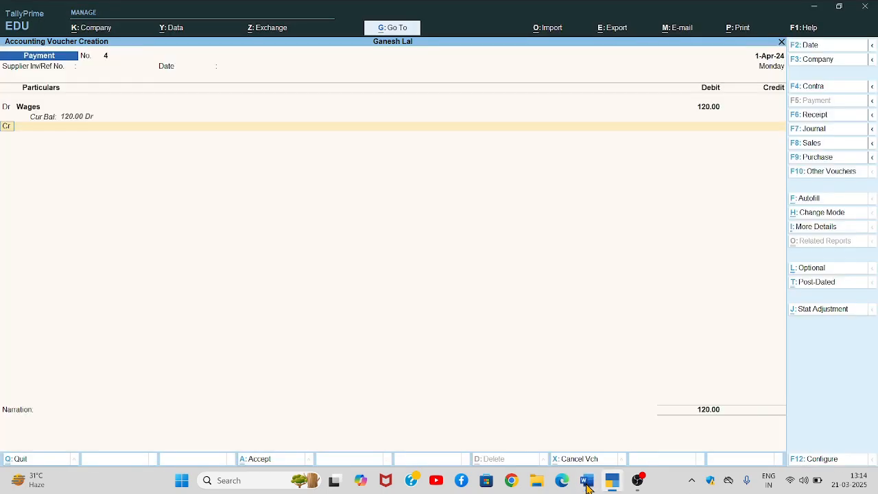
text(Cash)
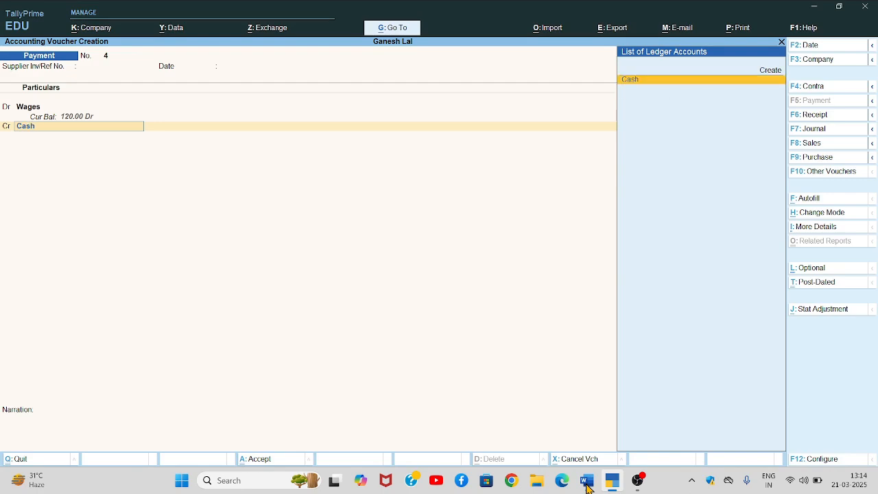
key(Return)
key(ctrl)
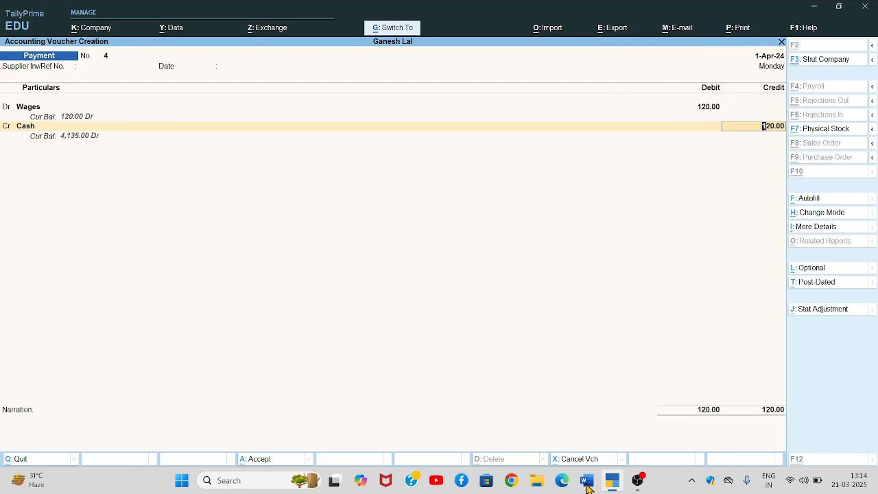
key(ctrl+a)
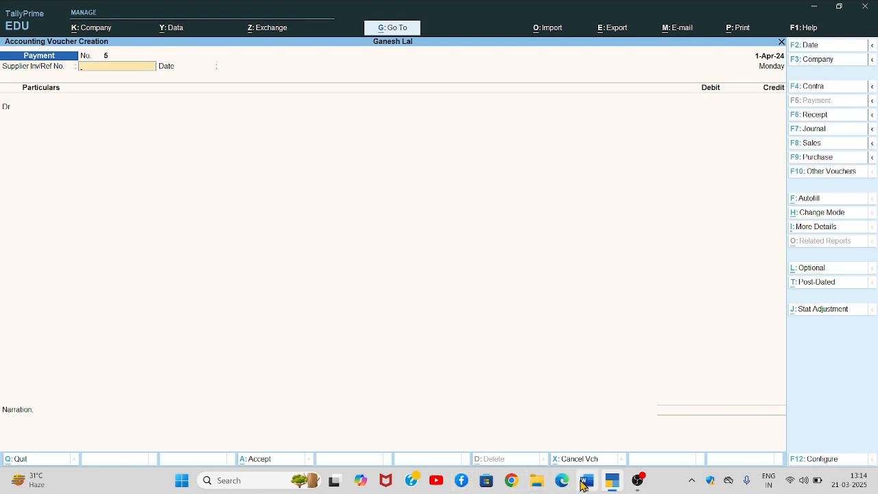
Step: Check the eighth transaction in Word, then in TallyPrime create a ledger named Stationary under Indirect Expenses for the payment's debit line
click(585, 485)
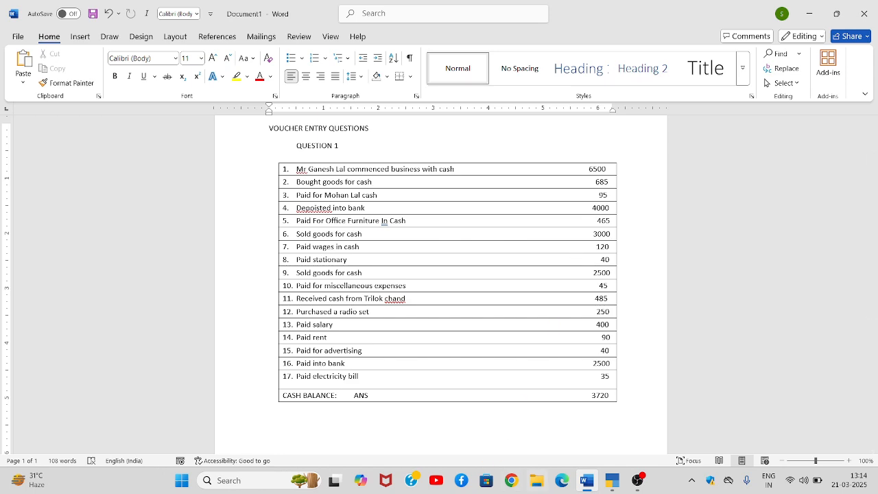
click(585, 480)
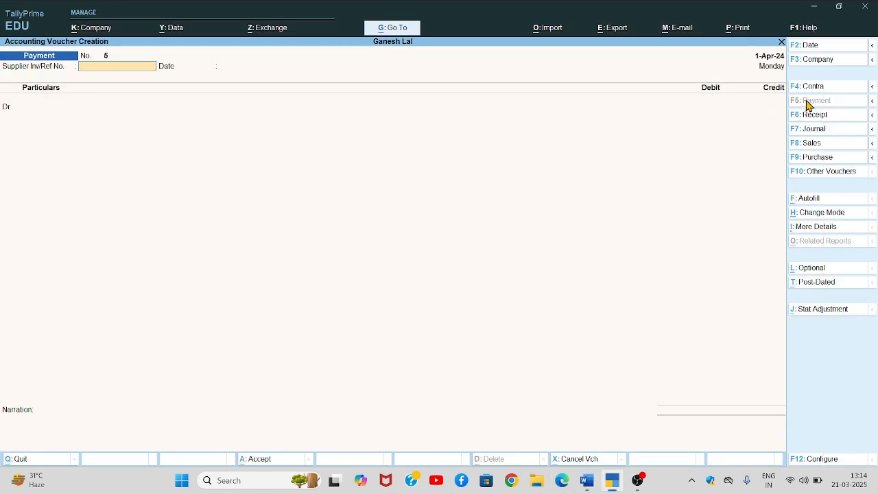
key(Return)
key(Return)
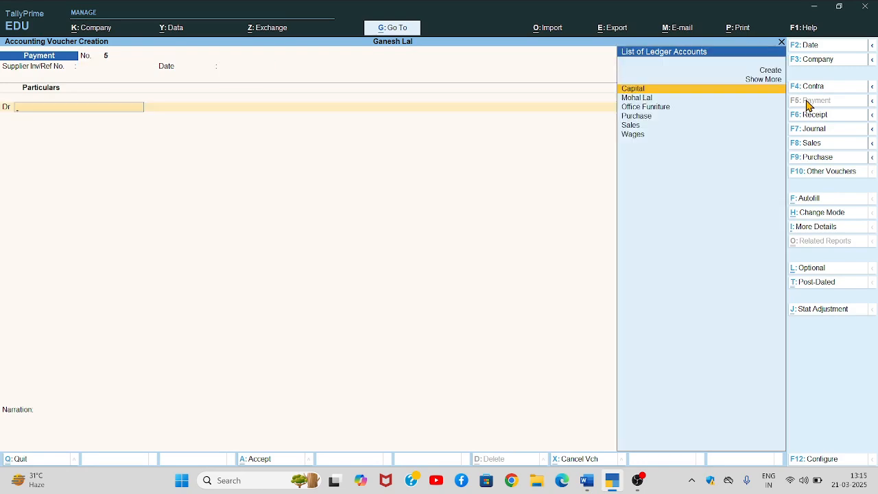
key(alt+c)
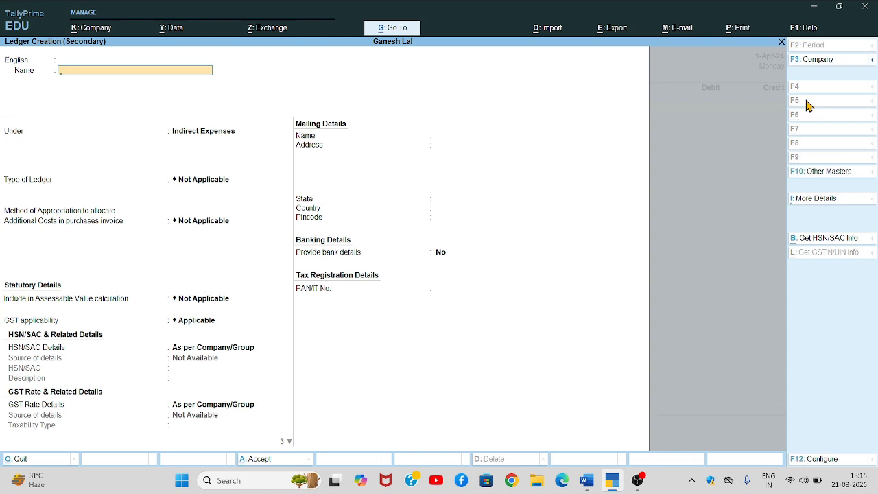
text(Stationary)
key(Return)
key(Return)
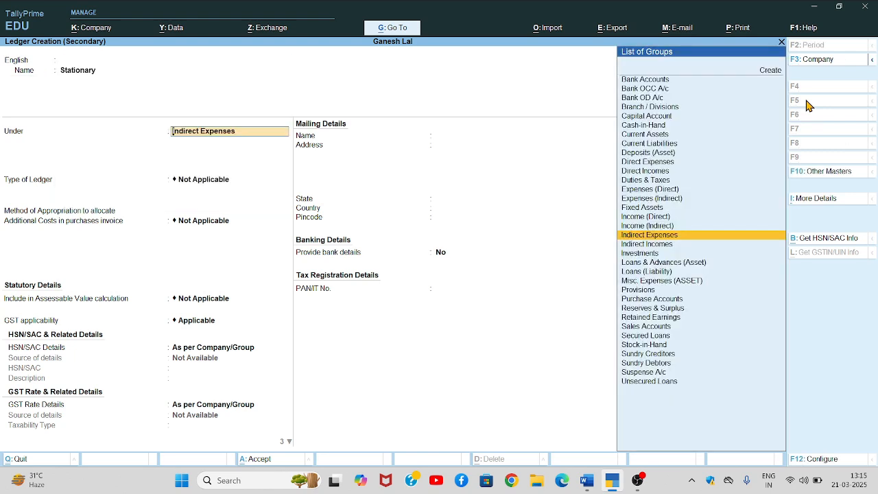
key(Return)
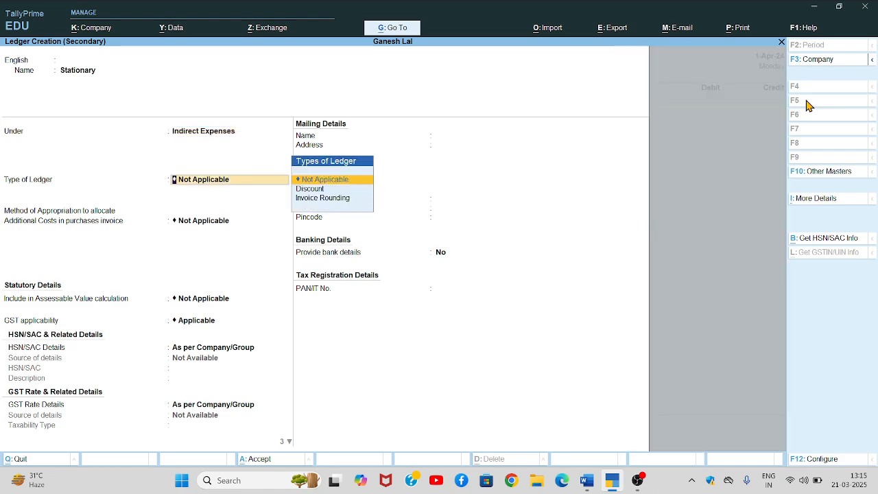
key(ctrl+a)
key(Return)
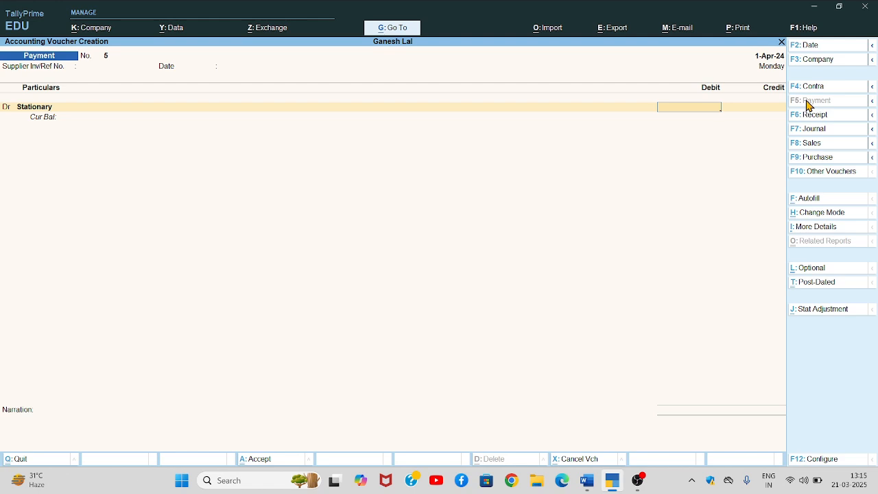
Step: Debit Stationary with 40, credit Cash with 40, and save the payment voucher
text(40)
key(Return)
key(Return)
key(Return)
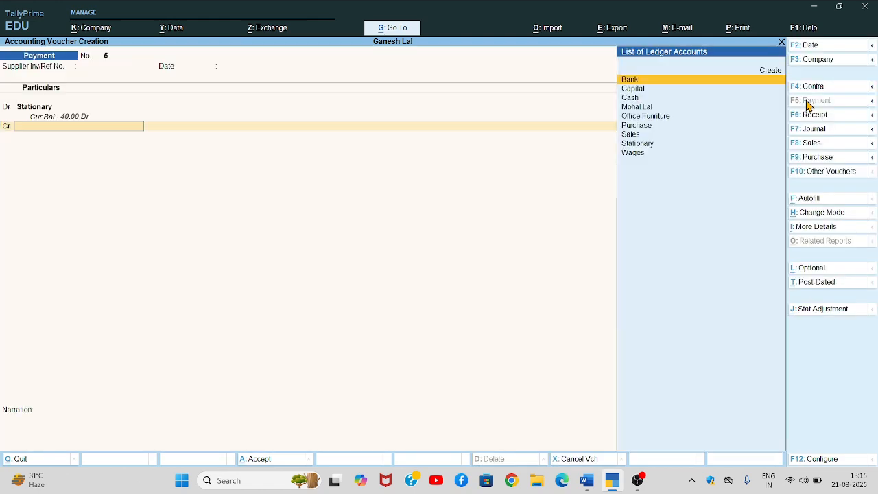
text(cash)
key(Return)
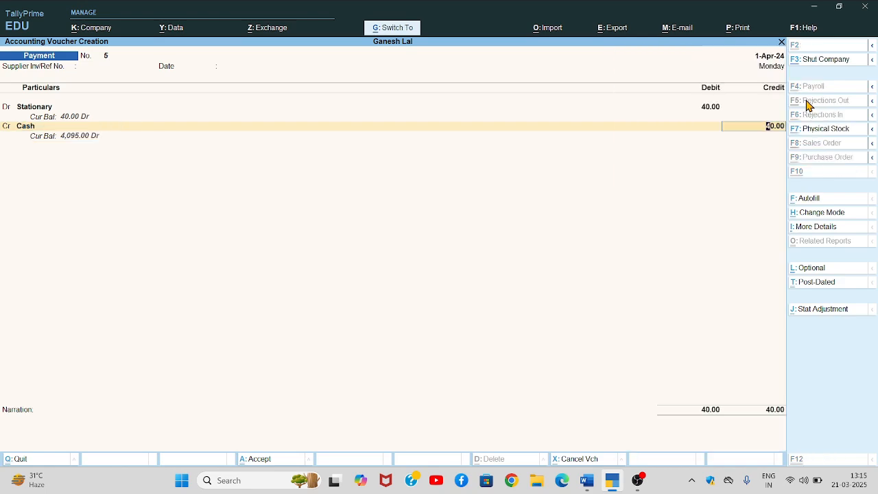
key(ctrl+a)
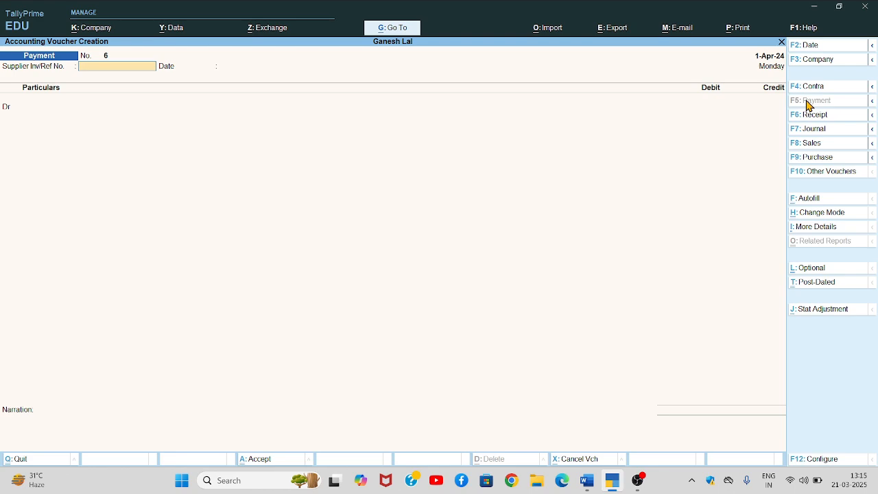
Step: Check the ninth transaction in the Word question list, then switch back to TallyPrime and start a Receipt voucher without reference number or date
click(587, 481)
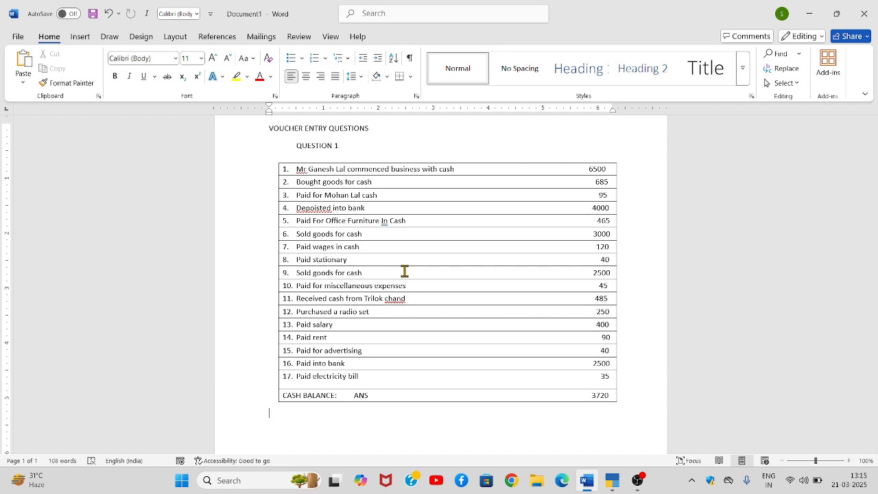
click(606, 486)
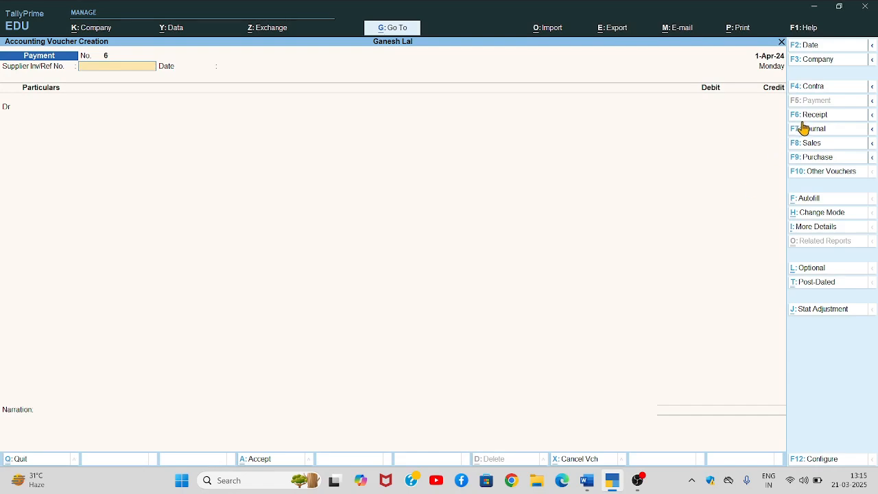
click(804, 118)
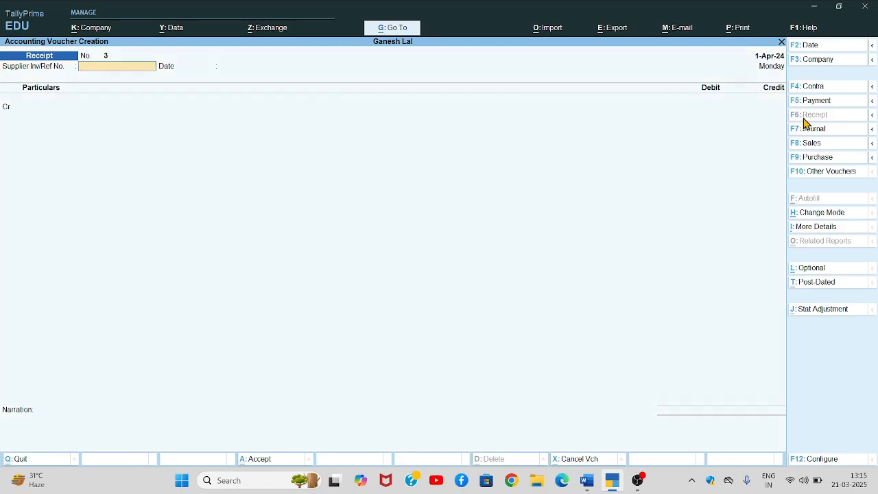
key(Return)
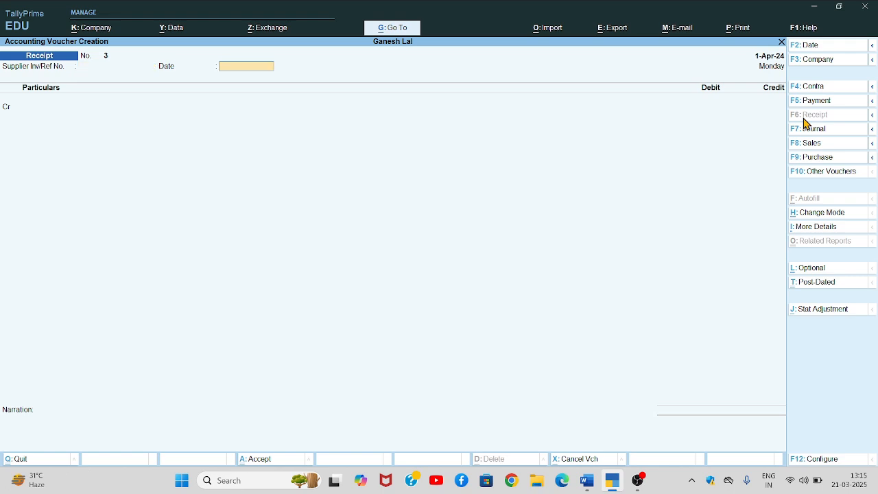
key(Return)
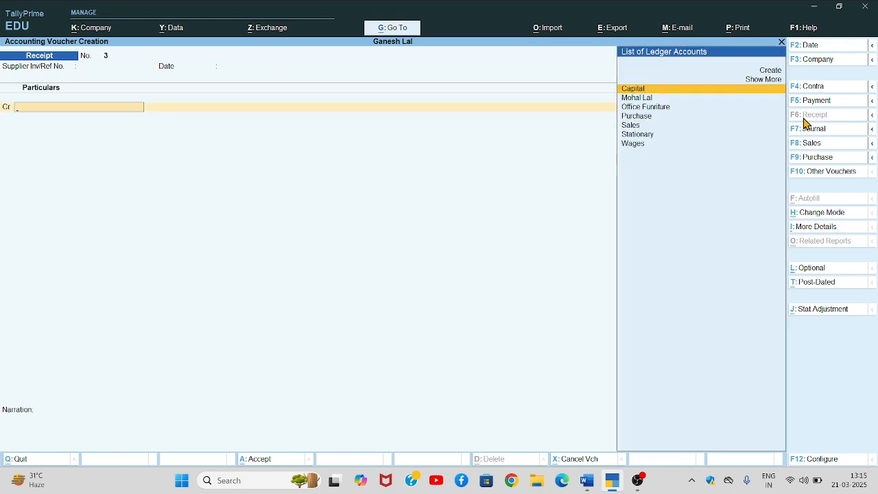
Step: Credit Sales with 2,500, skipping inventory allocations and keeping the default GST details, debit Cash with 2,500, and save the receipt voucher
text(Sale)
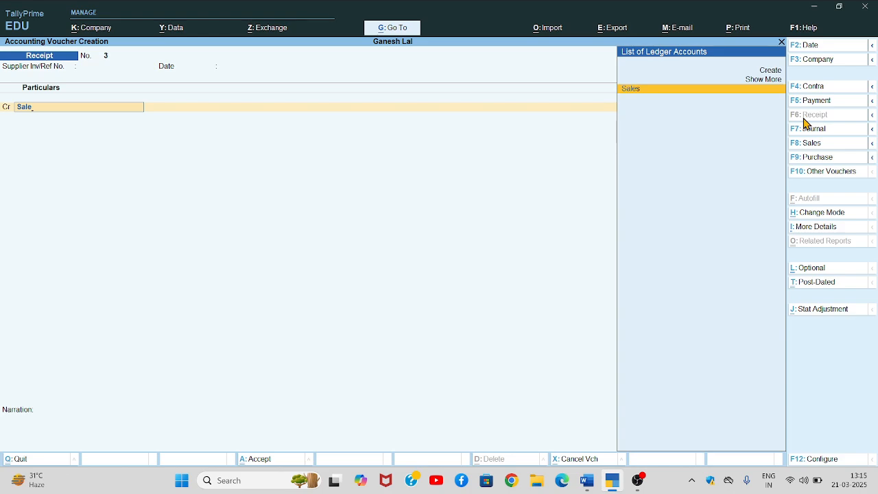
key(Return)
key(Escape)
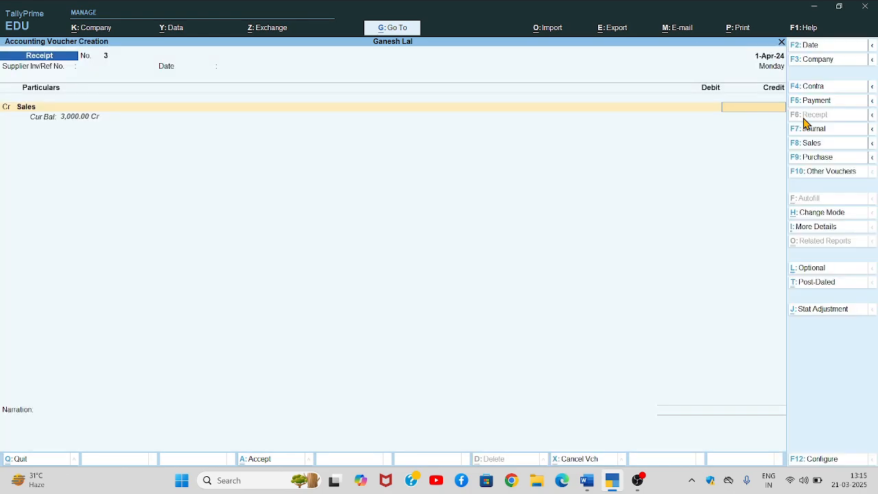
text(2,500)
key(Return)
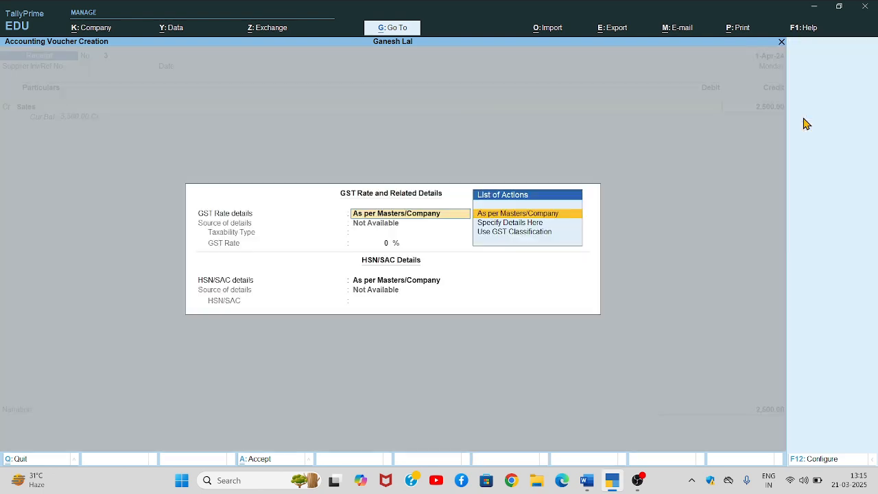
key(Return)
key(Return)
key(Return)
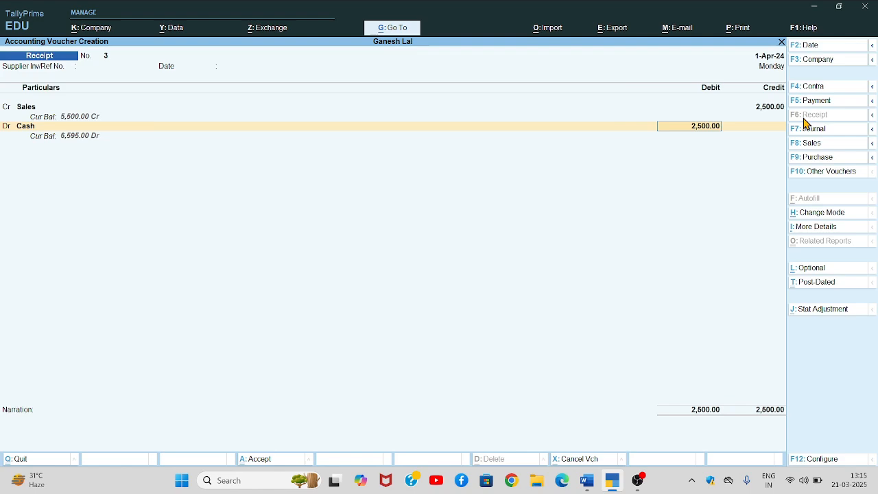
key(ctrl+a)
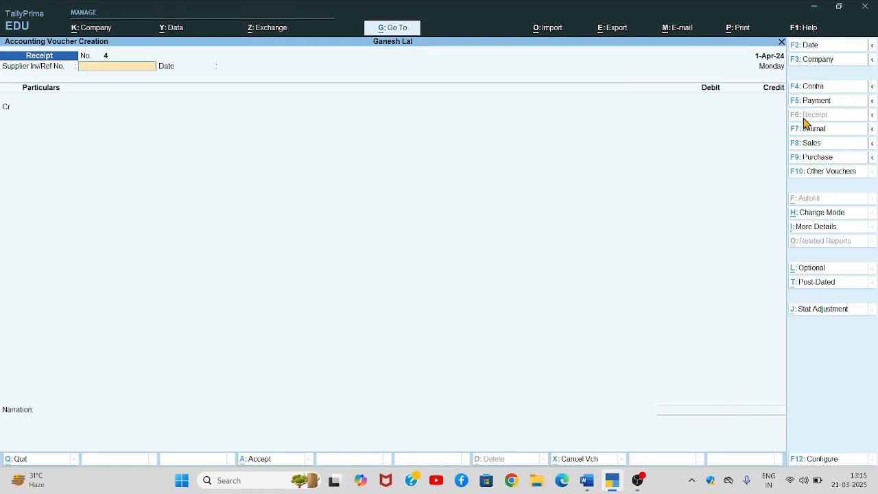
Step: Check the tenth transaction in the Word question list, then switch back to TallyPrime and change to a Payment voucher
click(586, 482)
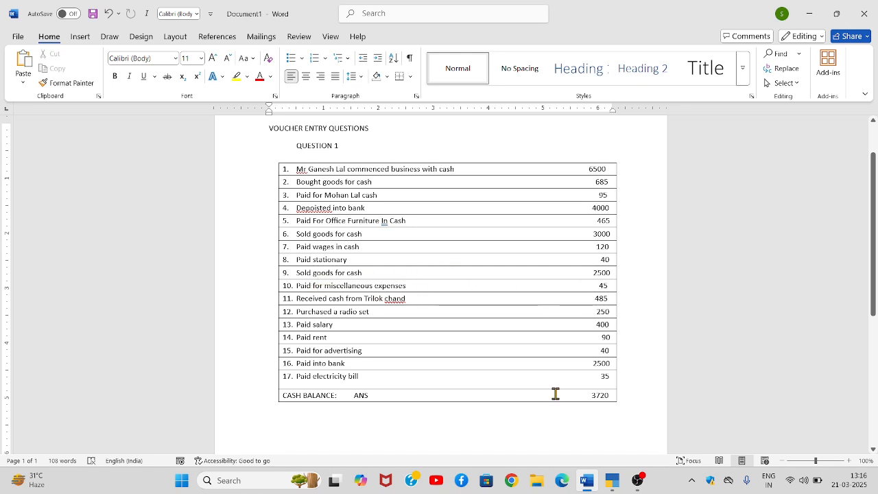
click(610, 485)
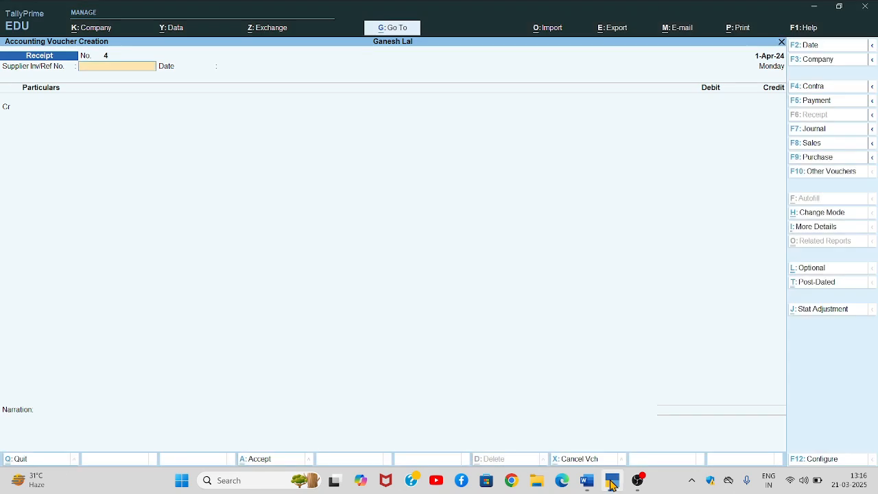
click(816, 103)
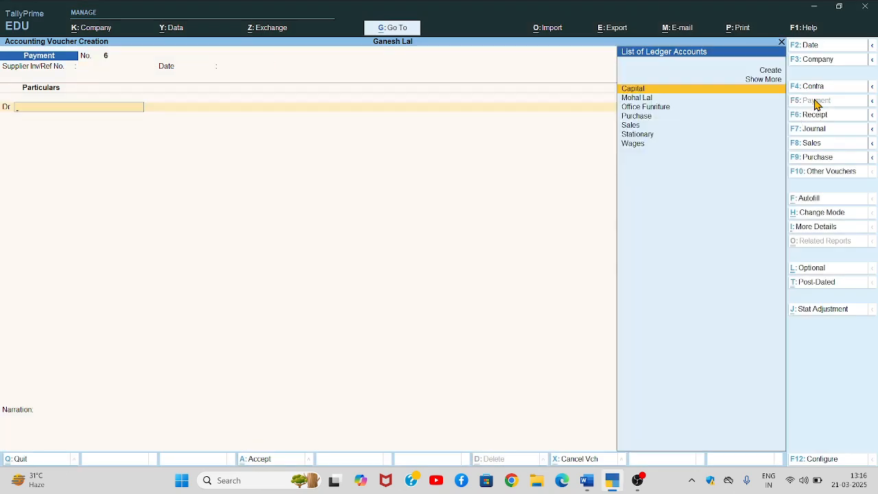
Step: Create a ledger named Mis C Exp under Indirect Expenses for the payment's debit line
key(alt+c)
text(Mis)
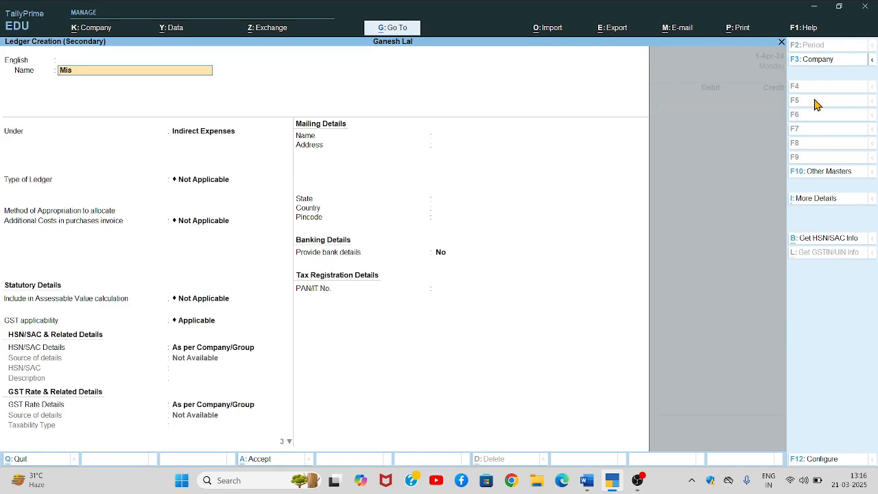
text( C exp)
key(Return)
key(Return)
key(Return)
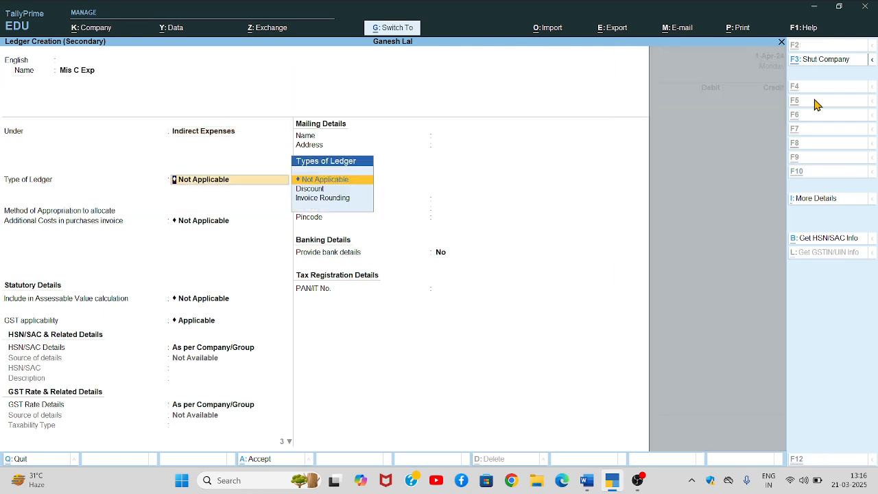
key(ctrl+a)
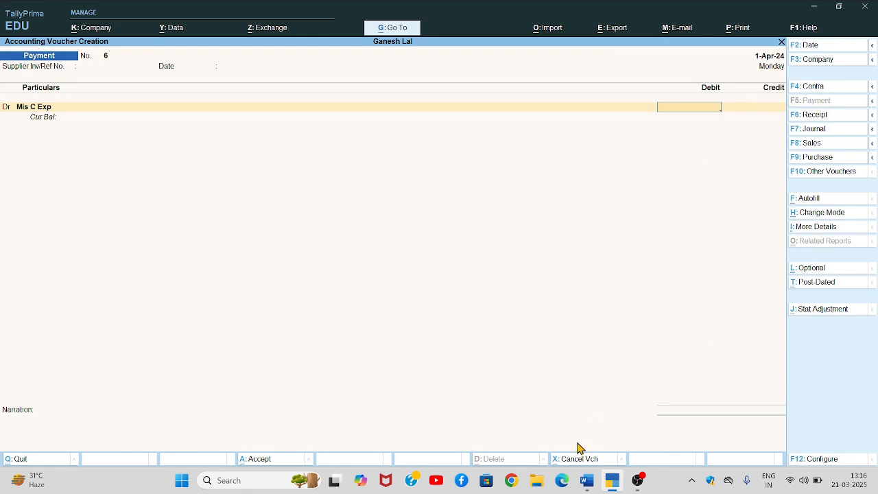
Step: Check the tenth transaction's amount in Word, debit Mis C Exp with 45 using default GST details, credit Cash with 45, and save the payment voucher
click(586, 481)
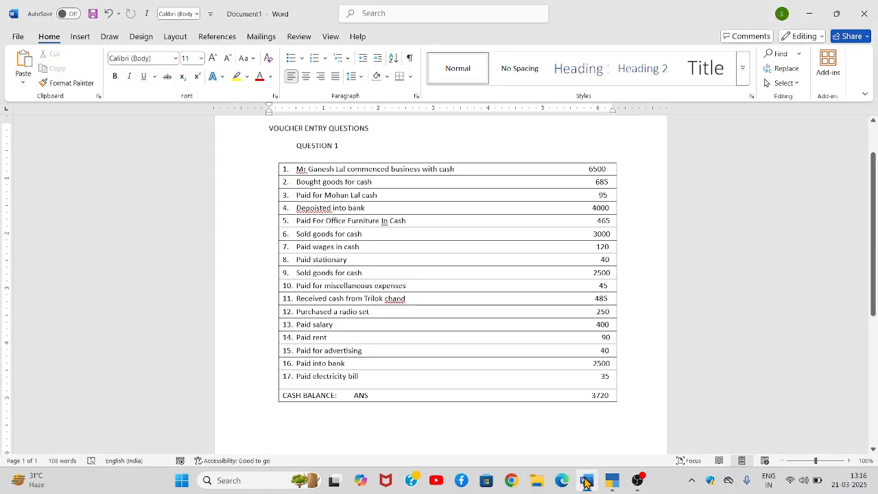
click(587, 481)
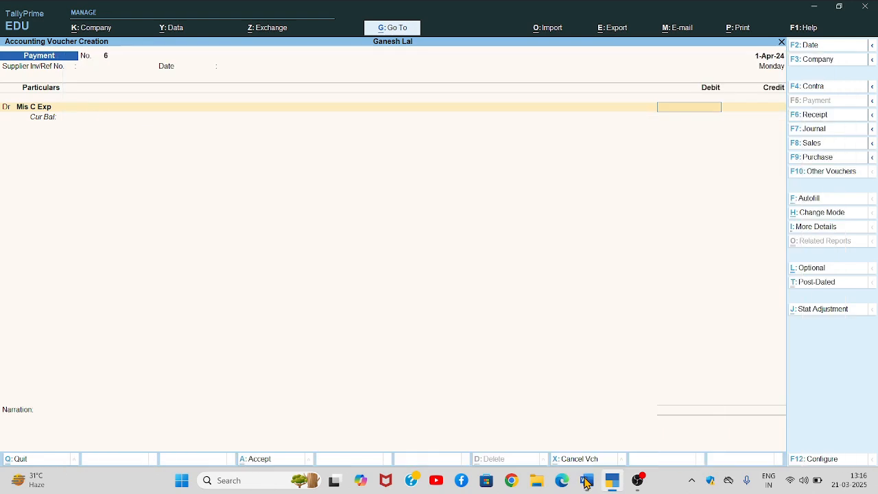
text(45)
key(Return)
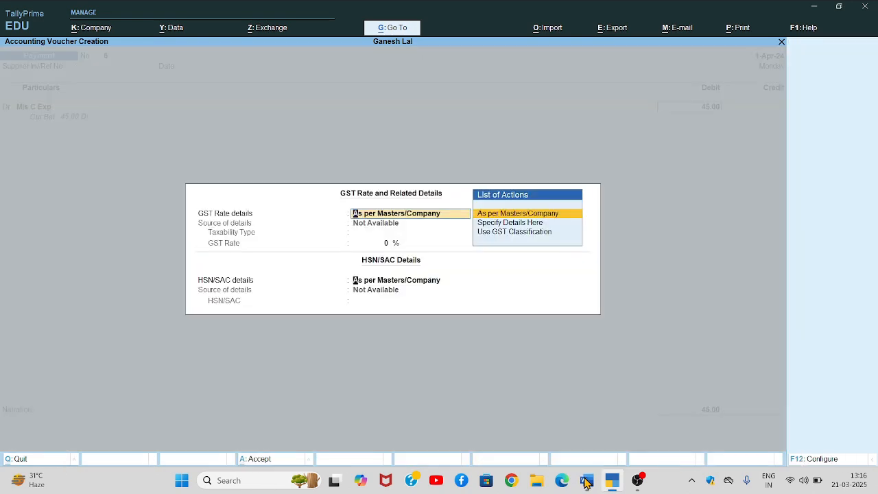
key(Return)
text(cash)
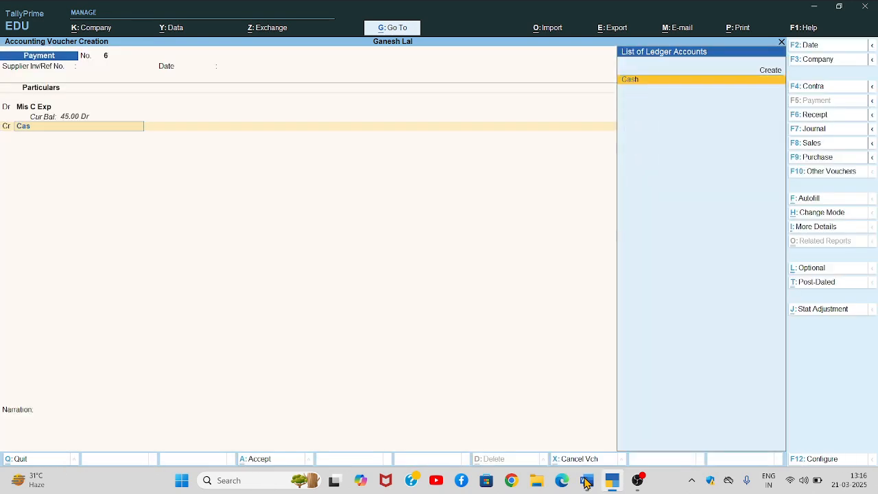
key(Return)
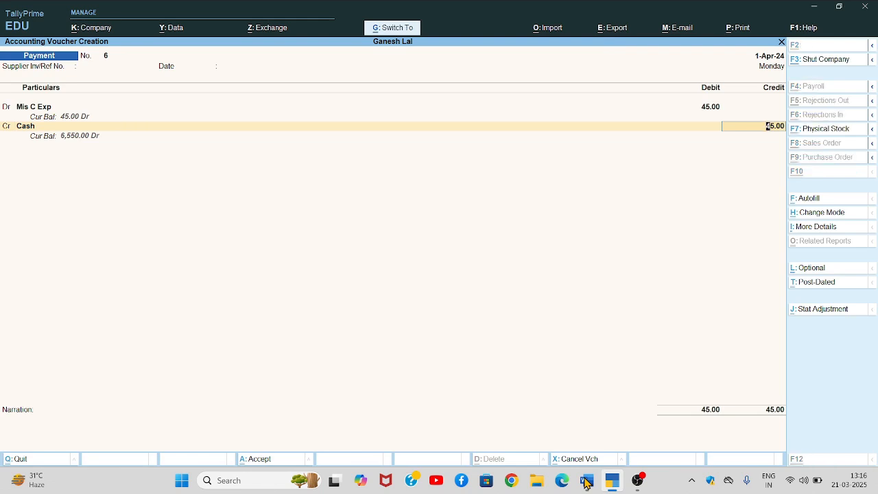
key(ctrl+a)
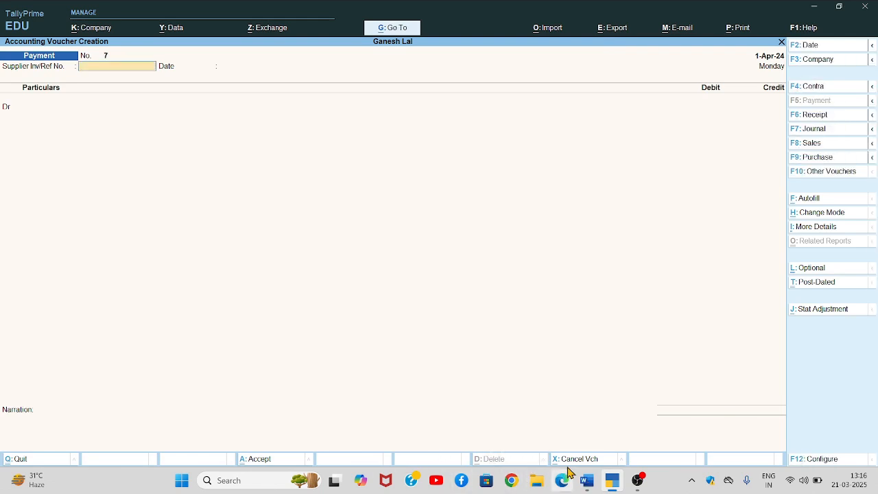
Step: Check the eleventh transaction in the Word question list, switch back to TallyPrime and start a Receipt voucher without reference number or date
click(587, 483)
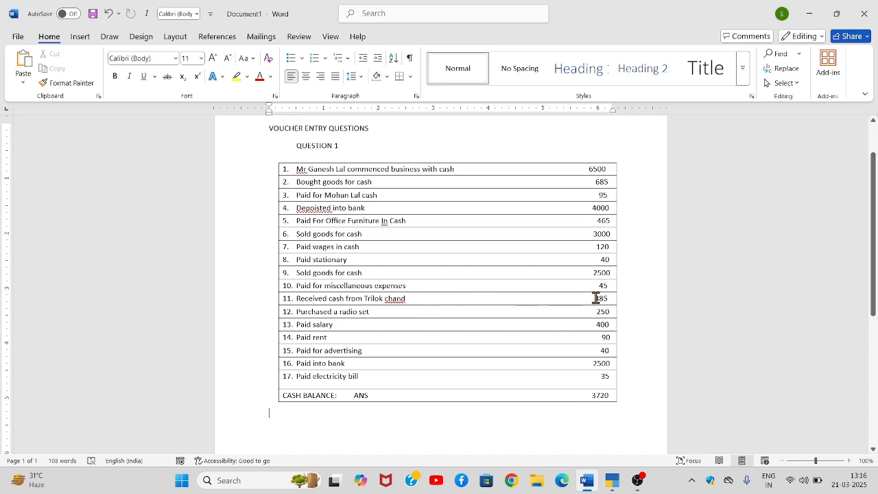
click(612, 482)
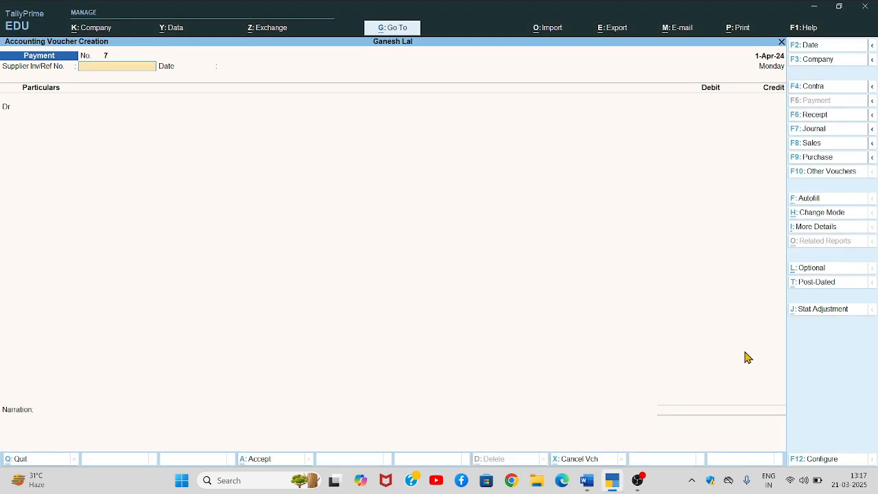
click(811, 115)
key(Return)
key(Return)
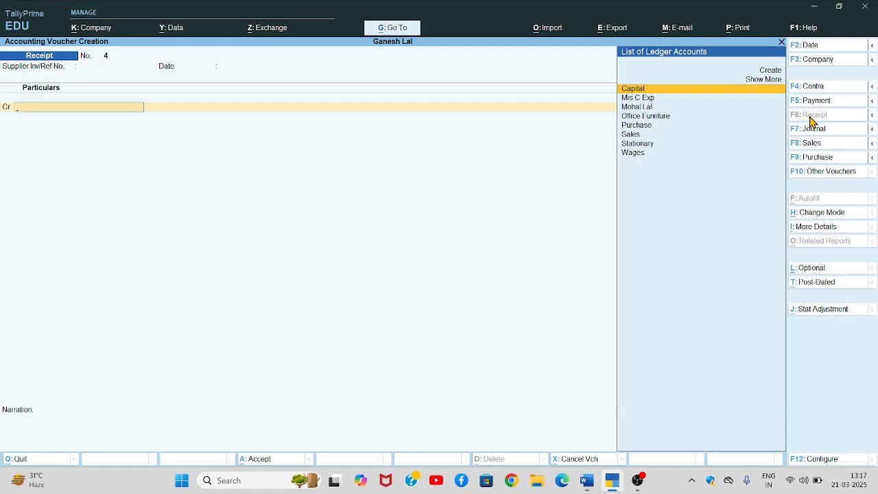
Step: Create a ledger with the payer's name from the eleventh transaction under Sundry Debtors for the receipt's credit line
key(alt+c)
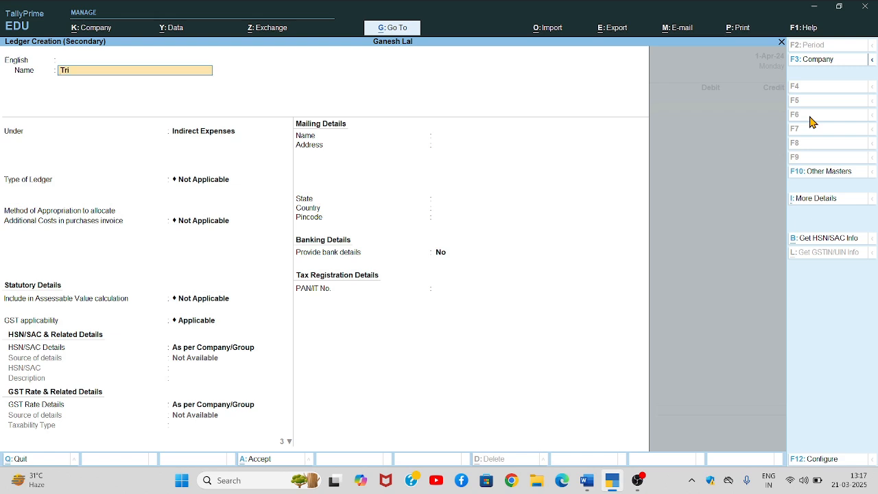
text(Trilok chand)
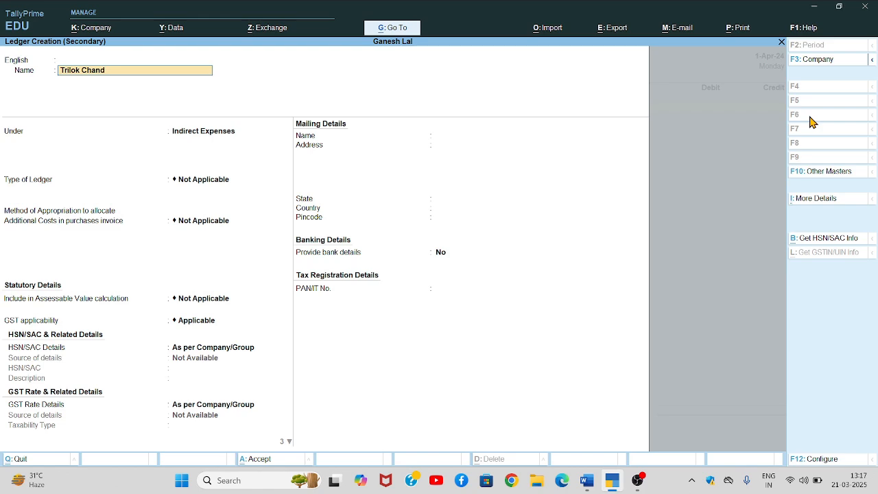
key(Return)
key(Return)
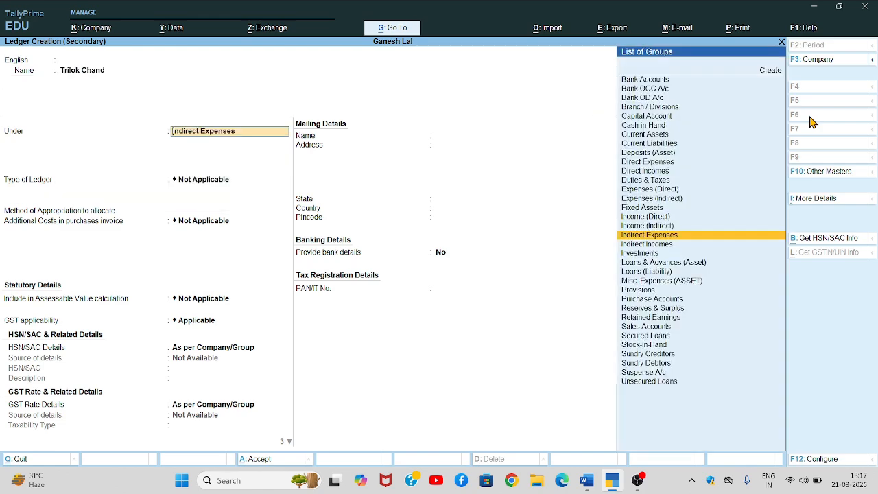
text(S)
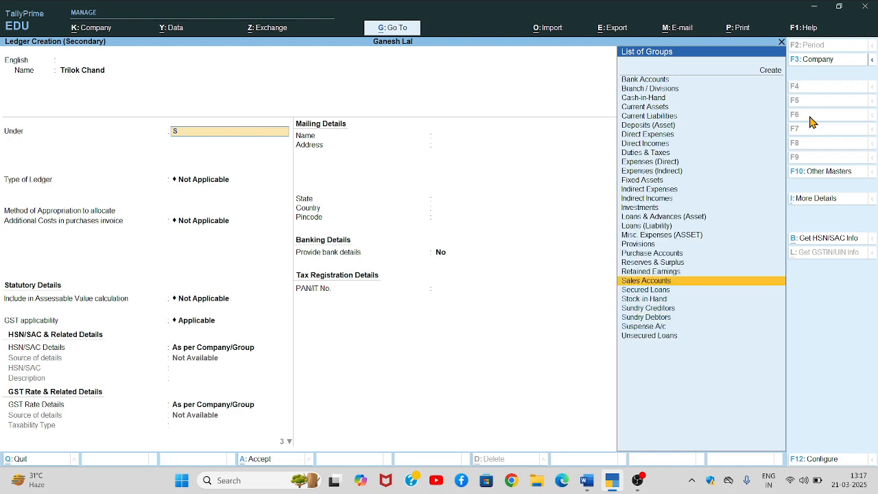
key(Down)
key(Down)
key(Down)
key(Down)
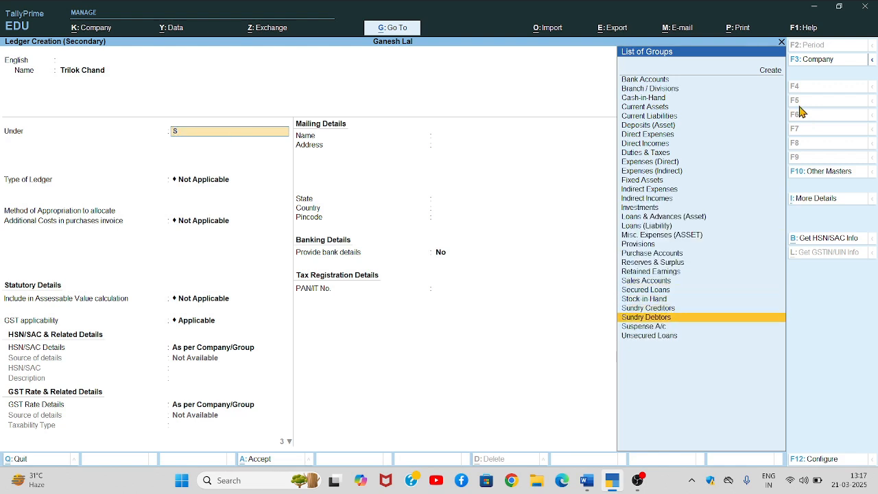
key(Return)
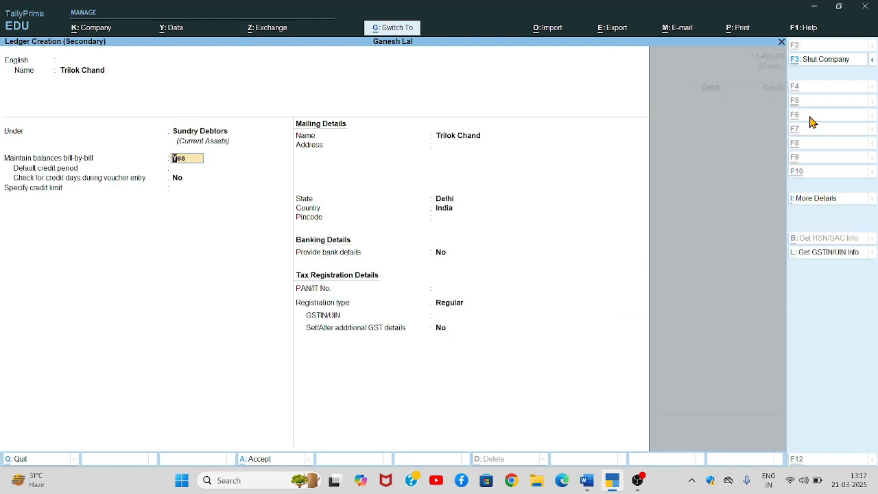
key(ctrl+a)
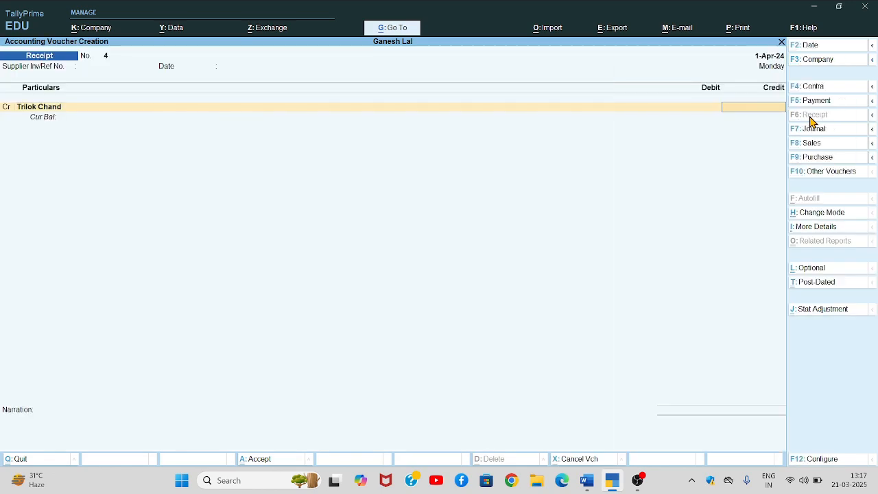
Step: Recheck the amount in Word, credit the new debtor with 485 as On Account, debit Cash with 485, and save the receipt voucher
click(588, 485)
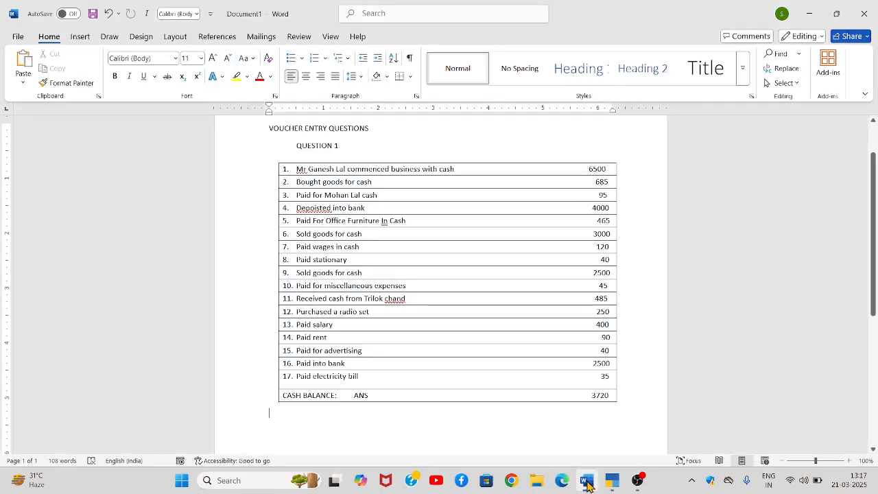
click(588, 485)
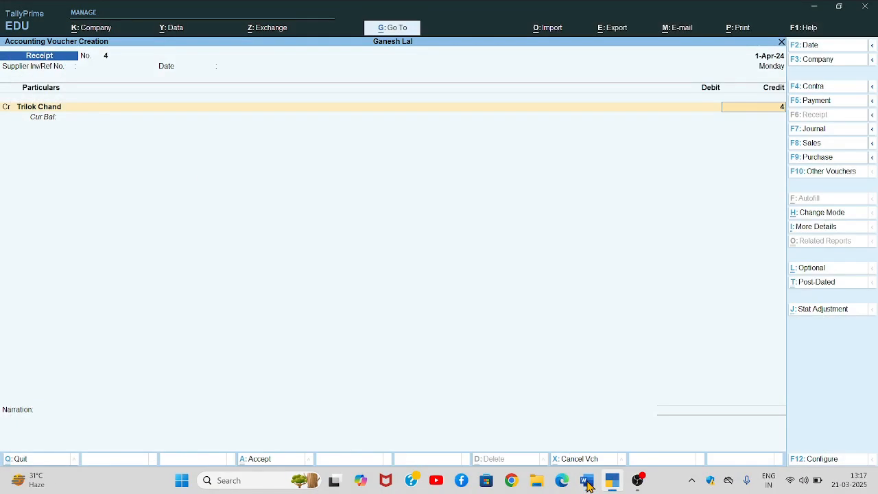
text(85)
key(Return)
key(Return)
key(Return)
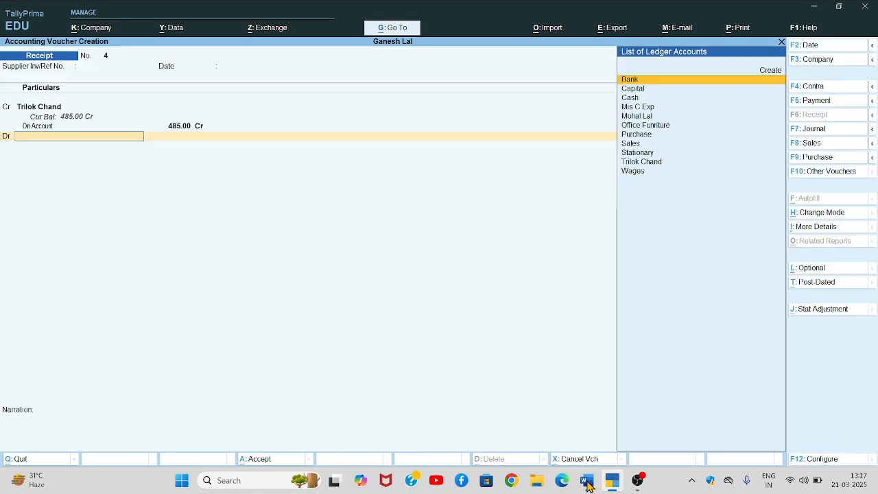
text(Cash)
key(Return)
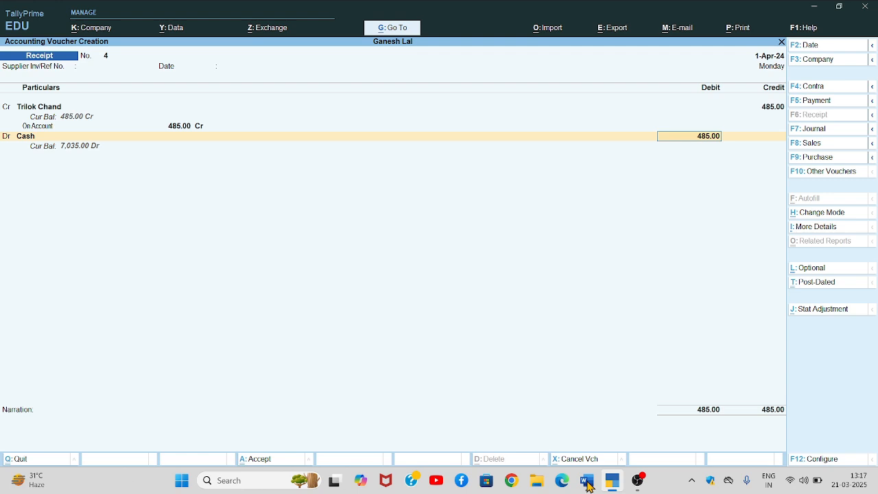
key(ctrl+a)
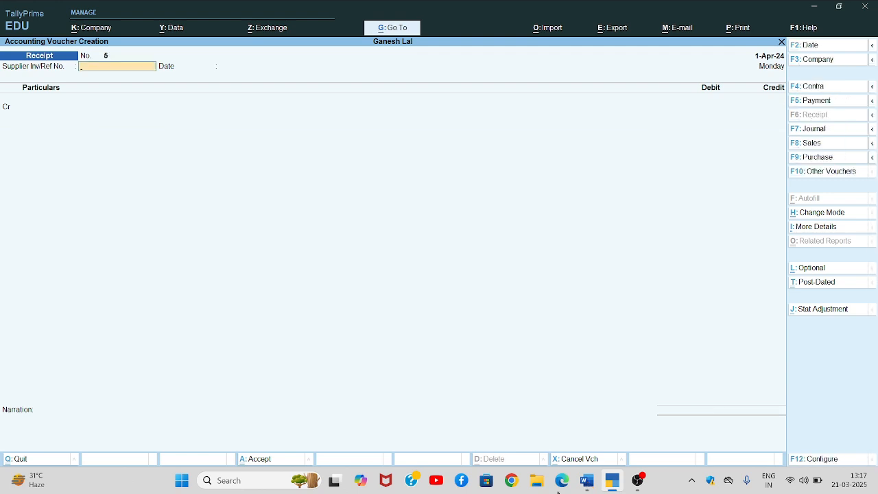
Step: Check the twelfth transaction in the Word question list, switch back to TallyPrime and change to a Payment voucher
click(586, 481)
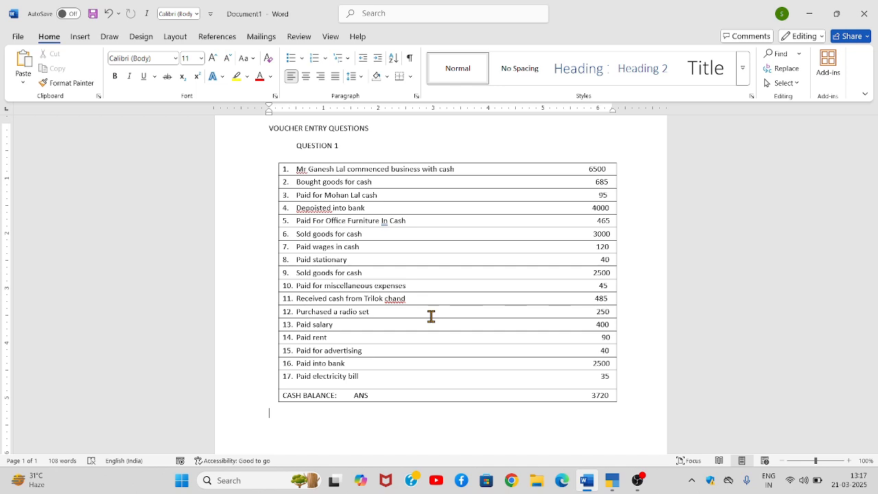
click(610, 482)
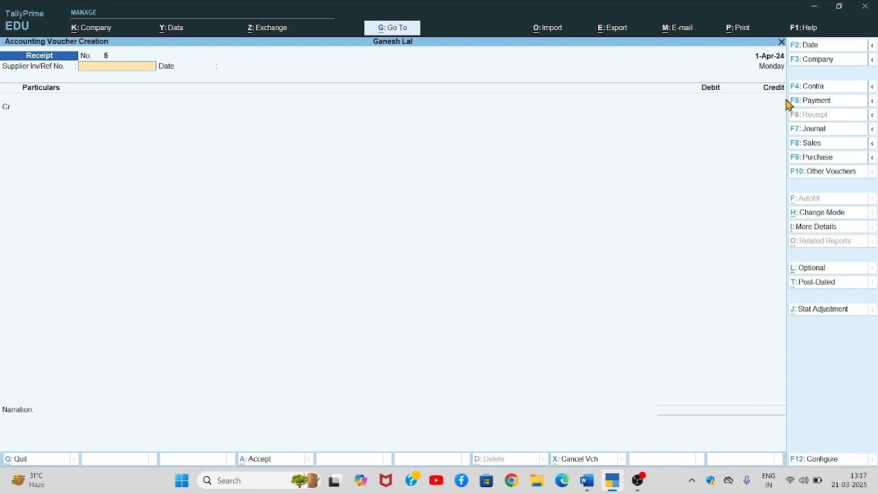
click(792, 103)
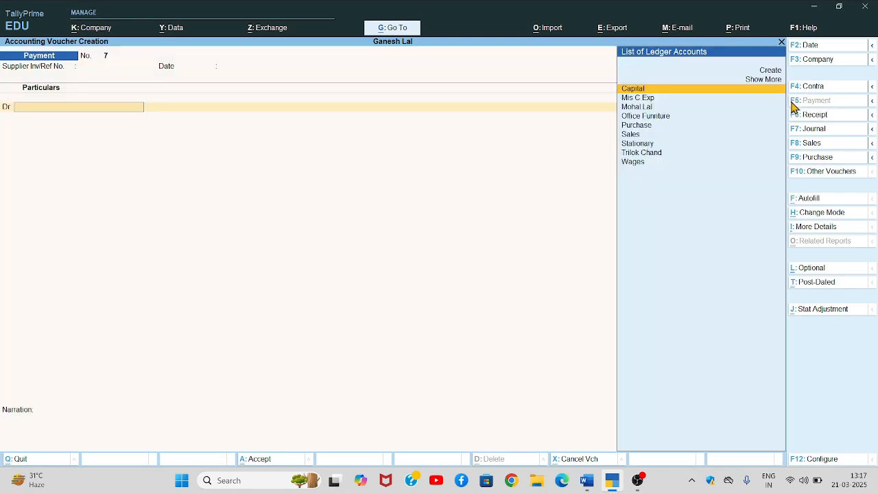
Step: Create a ledger named Radio Set under Indirect Expenses for the payment's debit line
key(alt+c)
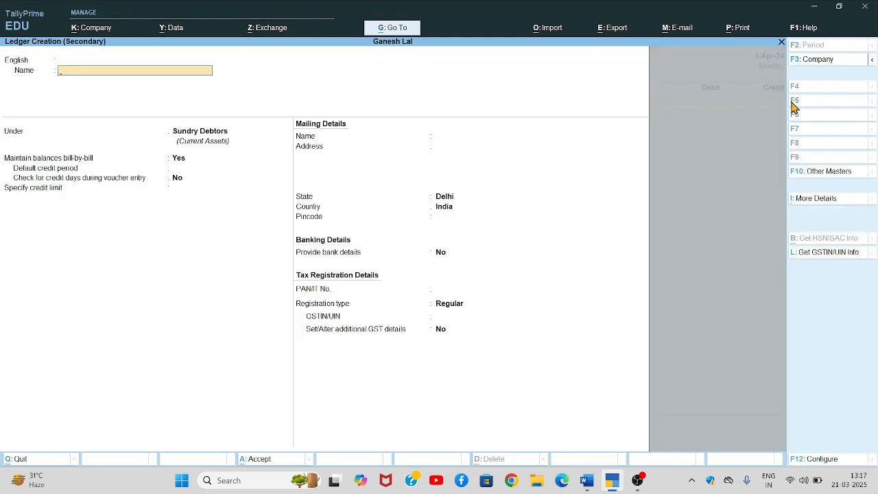
text(Radio Set)
key(Return)
key(Return)
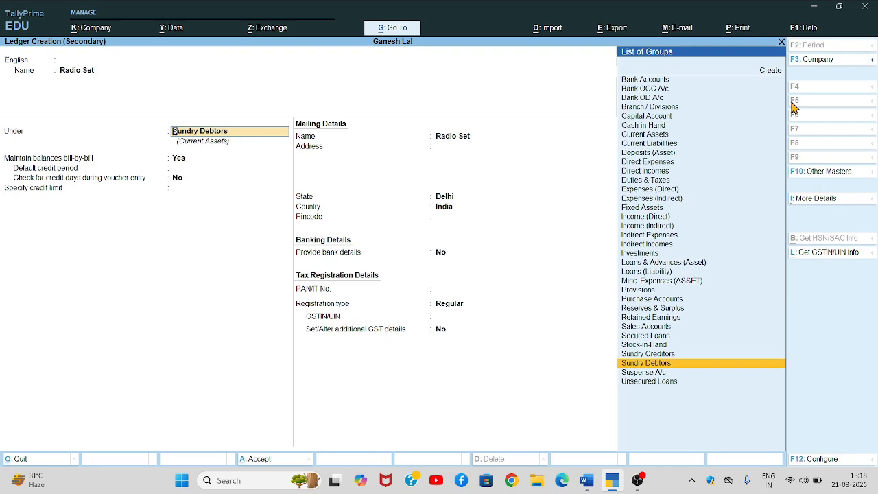
key(Up)
key(Up)
key(Up)
key(Up)
key(Up)
key(Up)
key(Up)
key(Up)
key(Up)
key(Up)
key(Up)
key(Up)
key(Up)
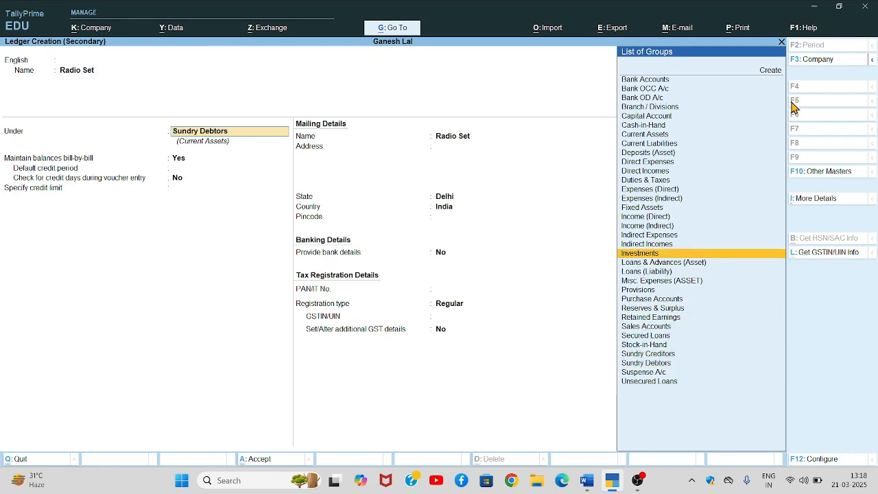
key(Up)
key(Return)
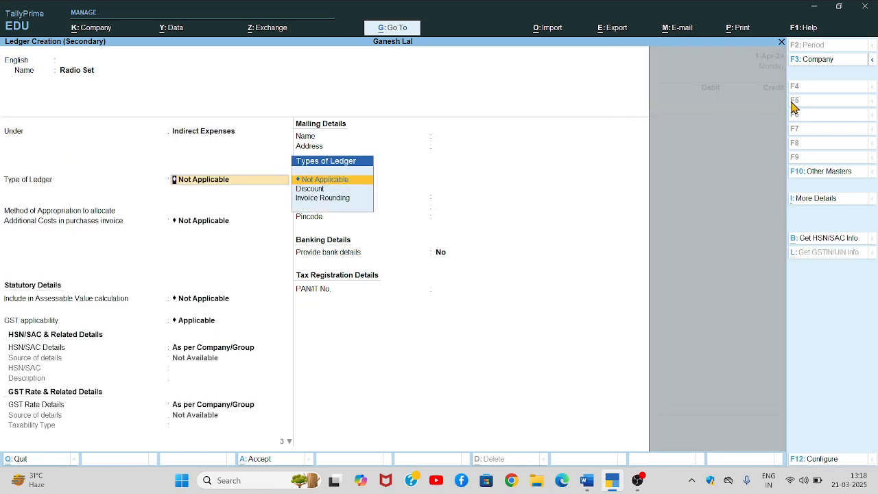
key(ctrl+a)
Step: Debit Radio Set with 250, keeping the default GST details, credit Cash with 250, and save the payment voucher
text(50)
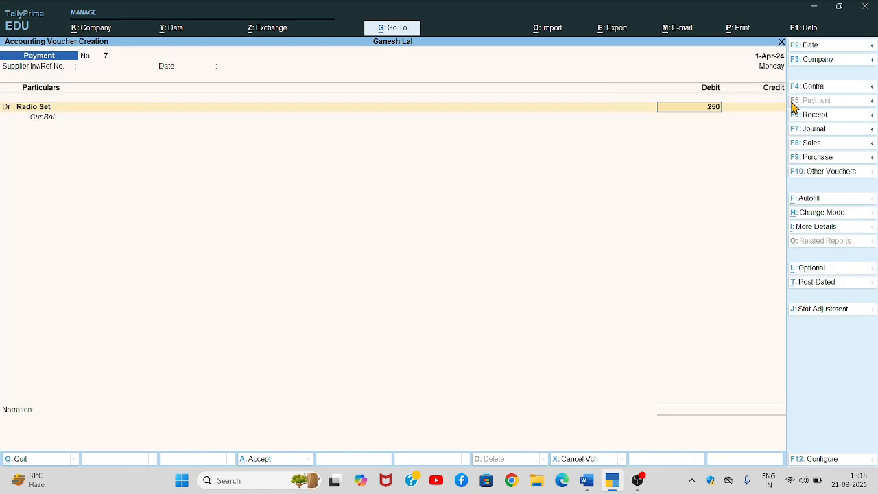
key(Return)
key(Return)
key(Return)
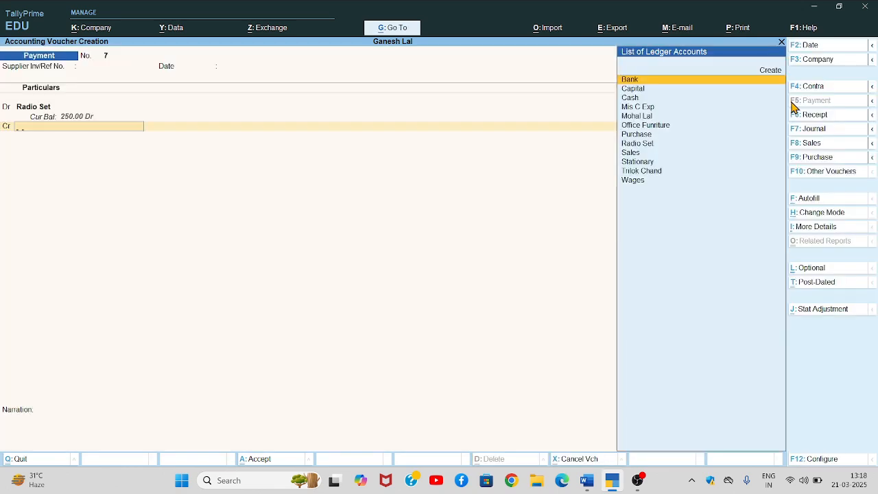
text(cash)
key(Return)
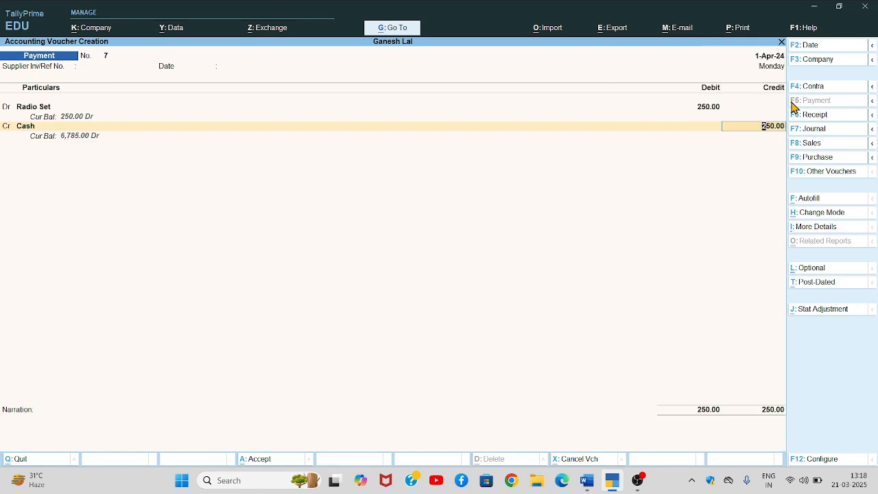
key(ctrl+a)
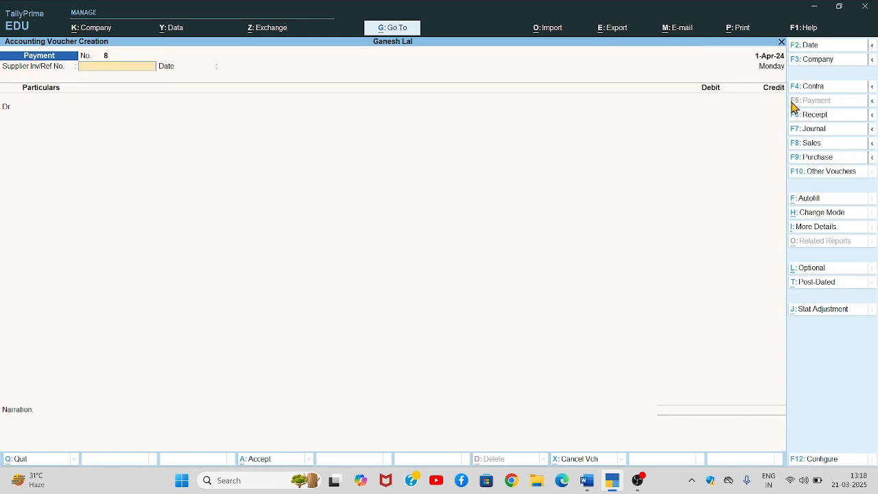
Step: Check the thirteenth transaction in the Word question list and switch back to the new Payment voucher in TallyPrime
click(585, 484)
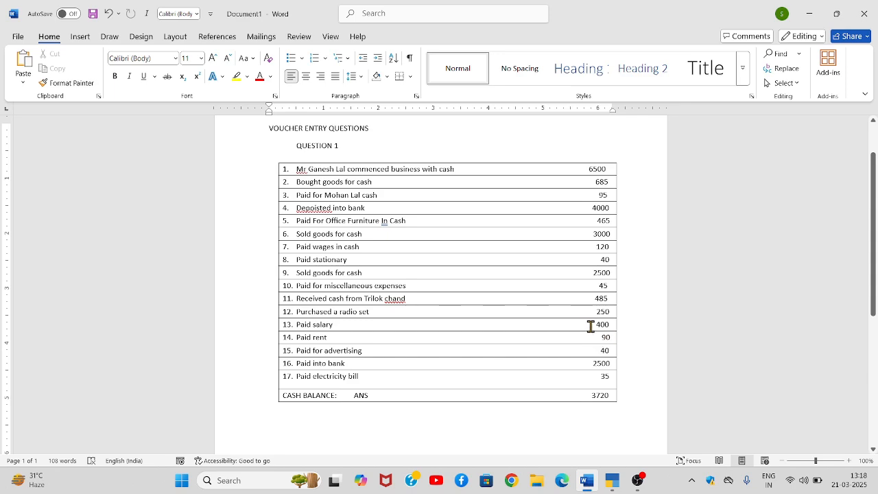
mouse_move(583, 480)
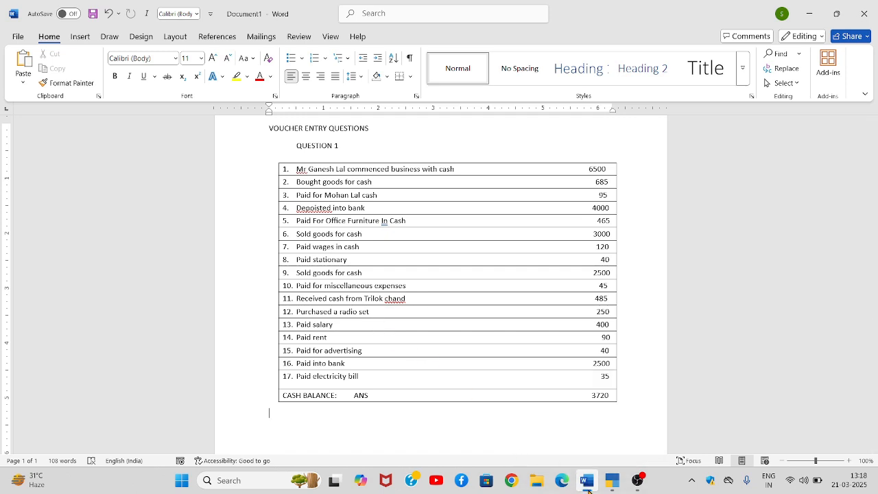
click(612, 482)
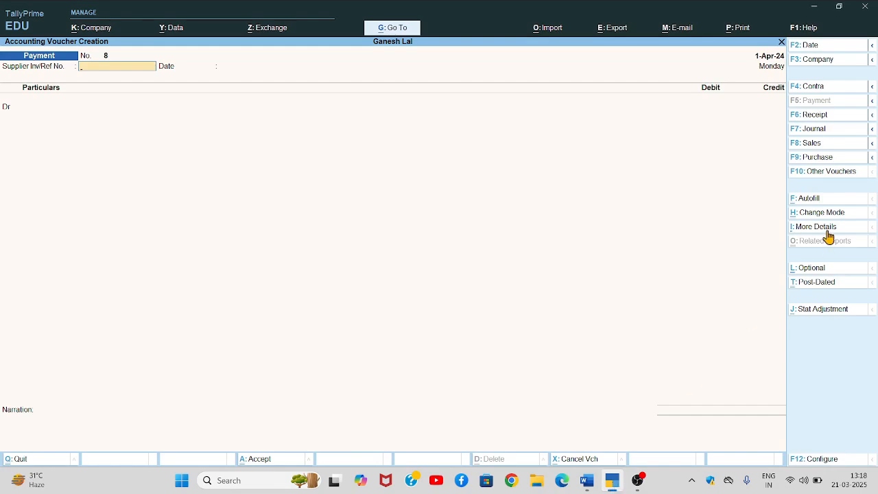
Step: Create a ledger named Salary under Indirect Expenses for the debit line of the payment voucher
key(Return)
key(Return)
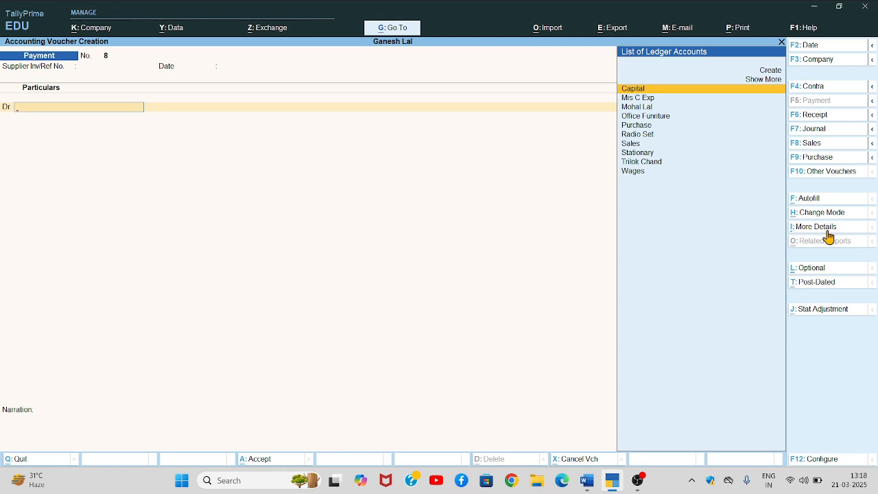
key(alt+c)
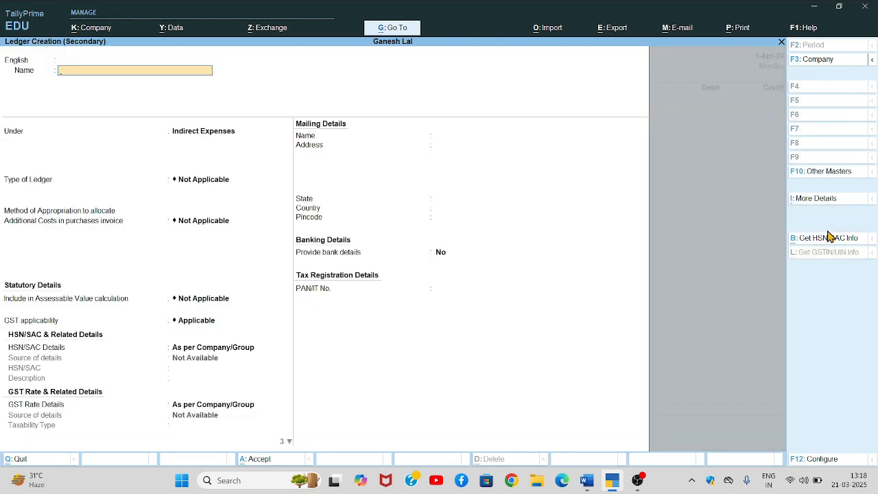
text(Saalry)
key(Return)
key(Return)
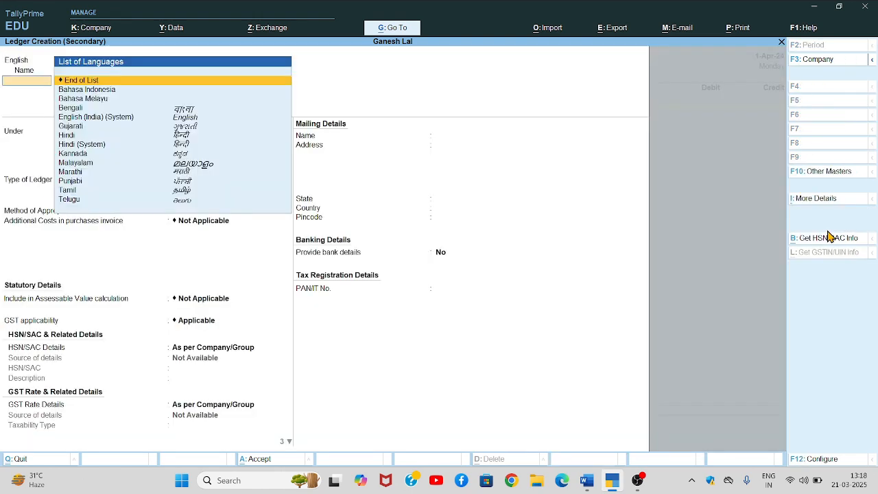
key(BackSpace)
text(Salar)
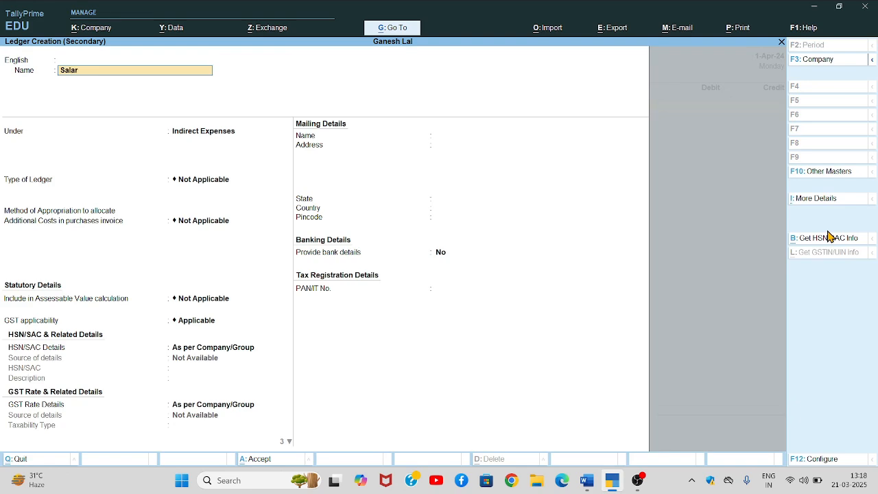
text(y)
key(Return)
key(Return)
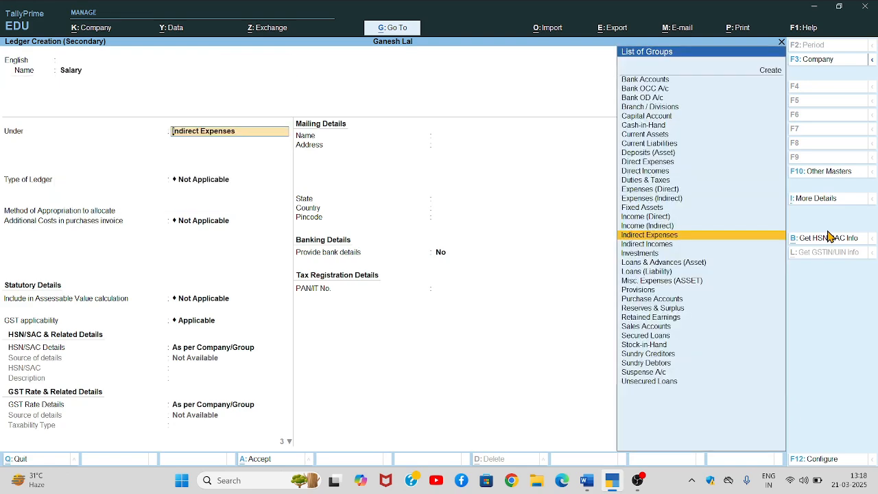
key(ctrl+a)
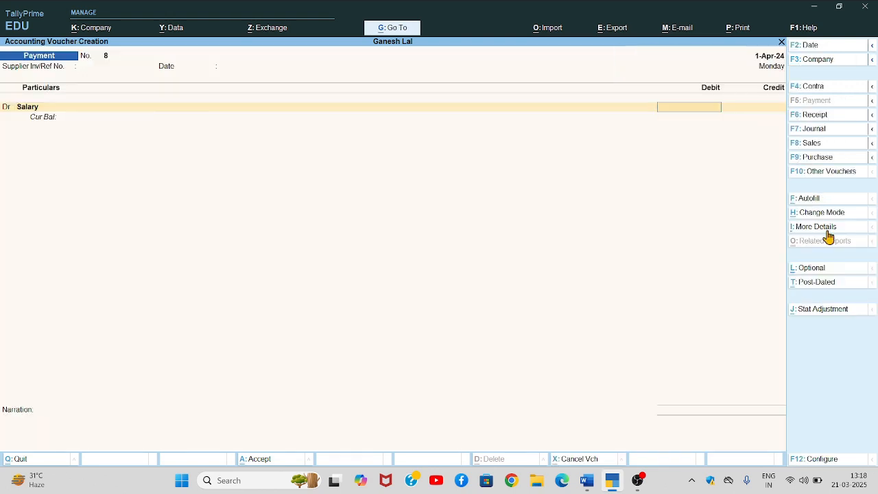
Step: Debit Salary with 400, credit Cash with 400, and save the payment voucher
text(400)
key(Return)
key(Return)
key(Return)
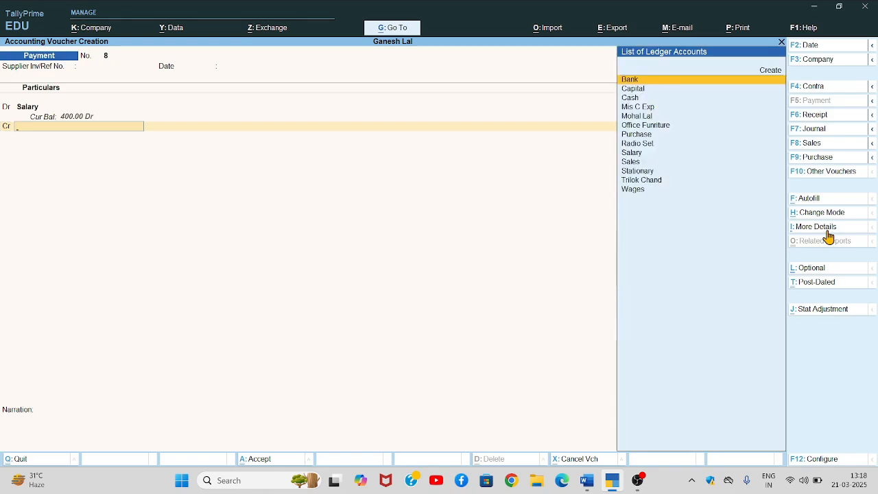
text(Cash)
key(Return)
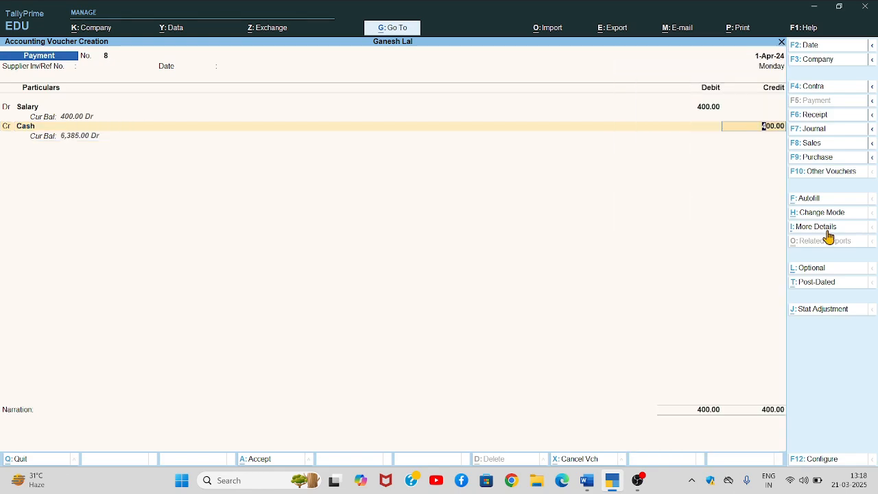
key(ctrl+a)
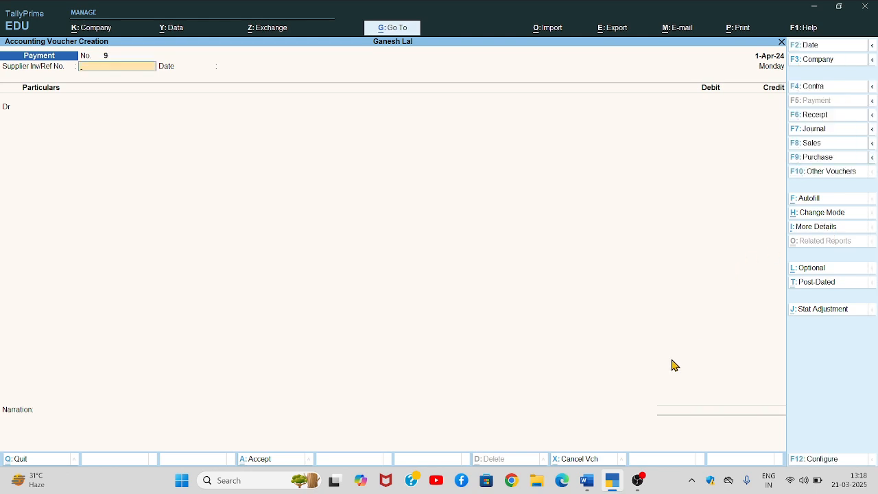
Step: Check the fourteenth transaction in the Word question list and switch back to the new Payment voucher in TallyPrime
mouse_move(592, 484)
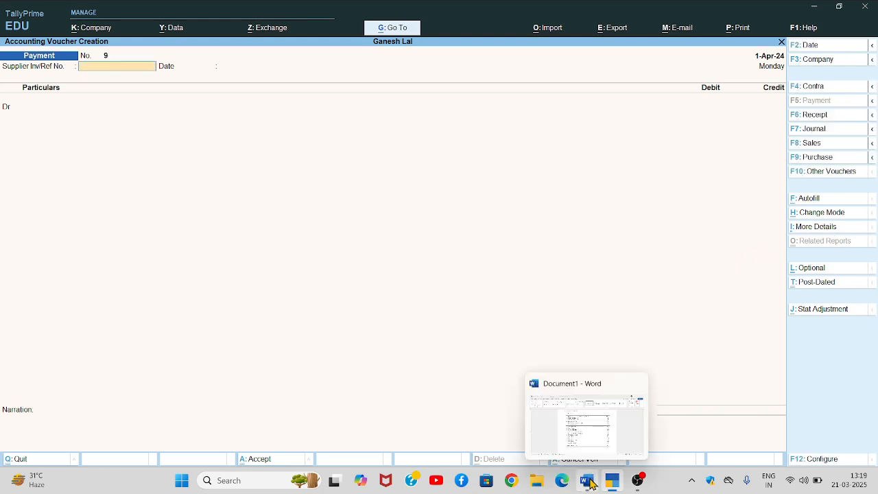
click(590, 483)
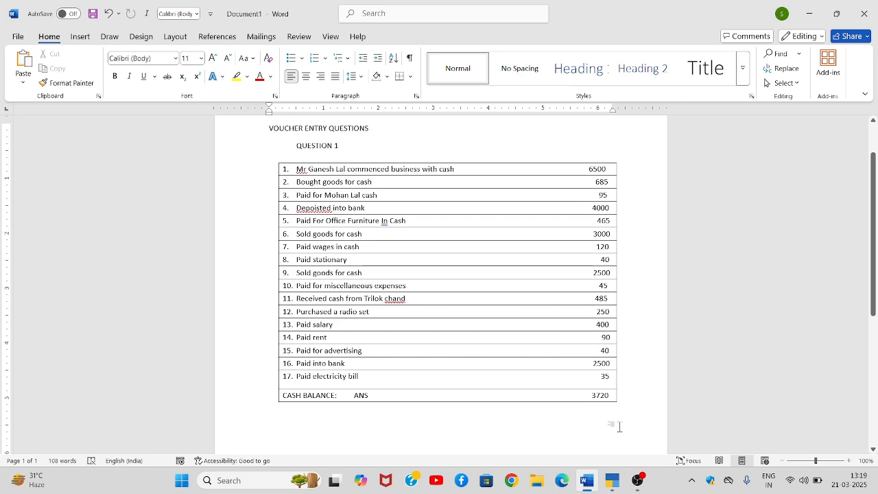
click(613, 483)
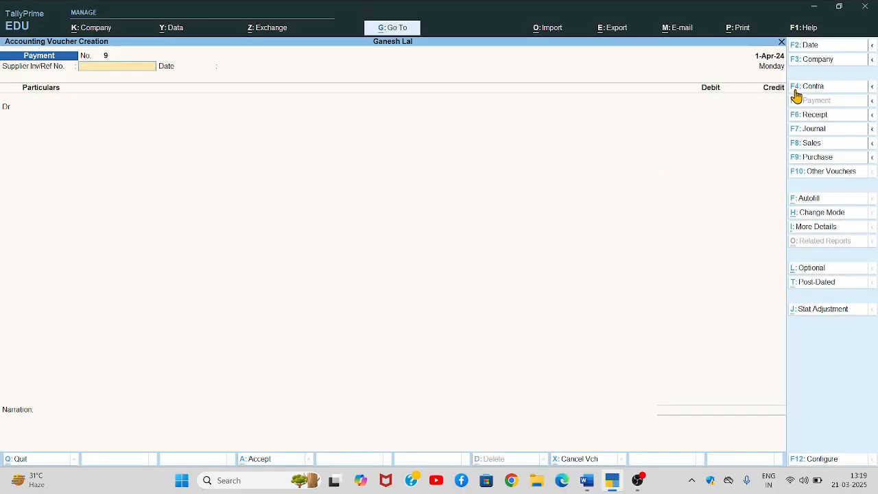
Step: Create a ledger named Rent under Indirect Expenses for the debit line of the payment voucher
key(Return)
key(Return)
key(alt+c)
text(Rent)
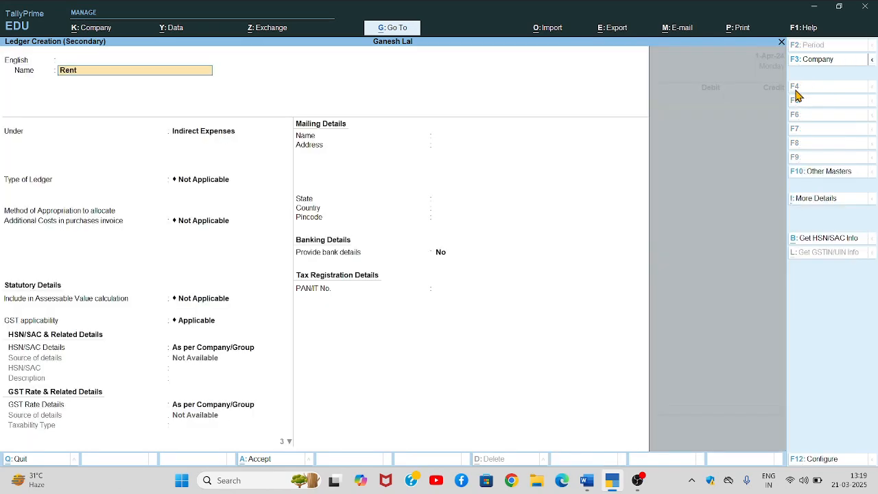
key(Return)
key(Return)
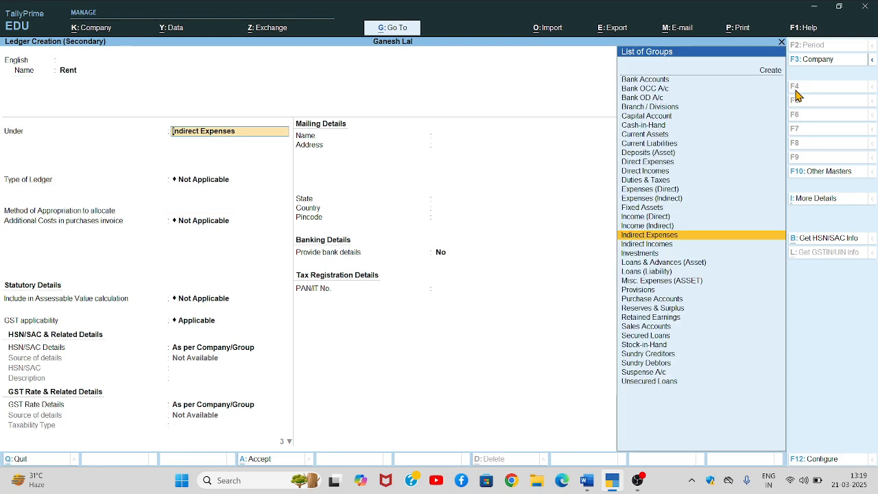
key(ctrl+a)
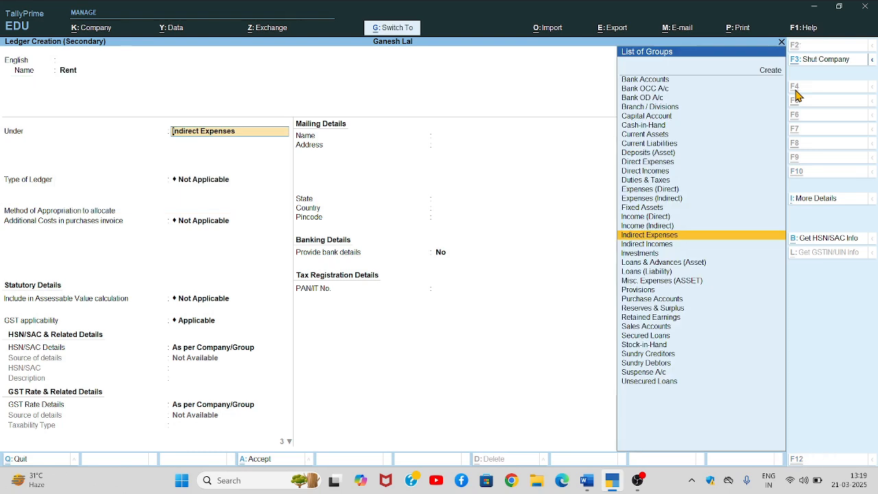
Step: Debit Rent with 90, credit Cash with 90, and save the payment voucher
text(90)
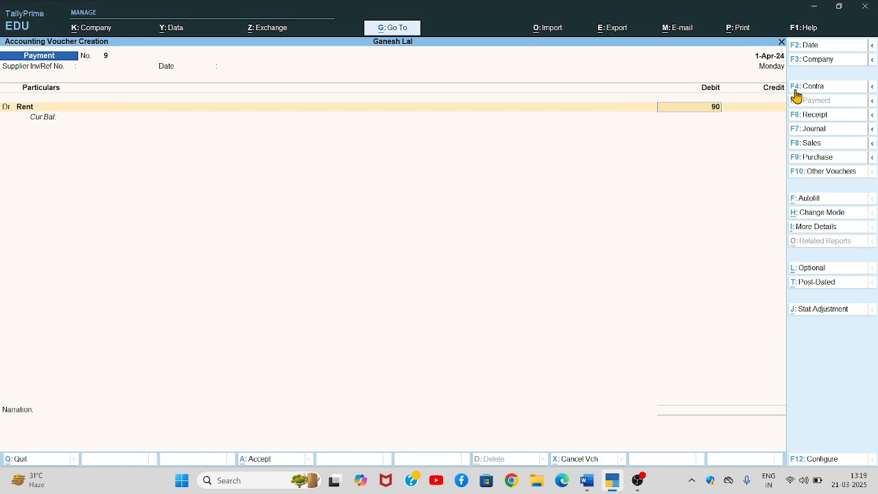
key(Return)
key(Return)
key(Return)
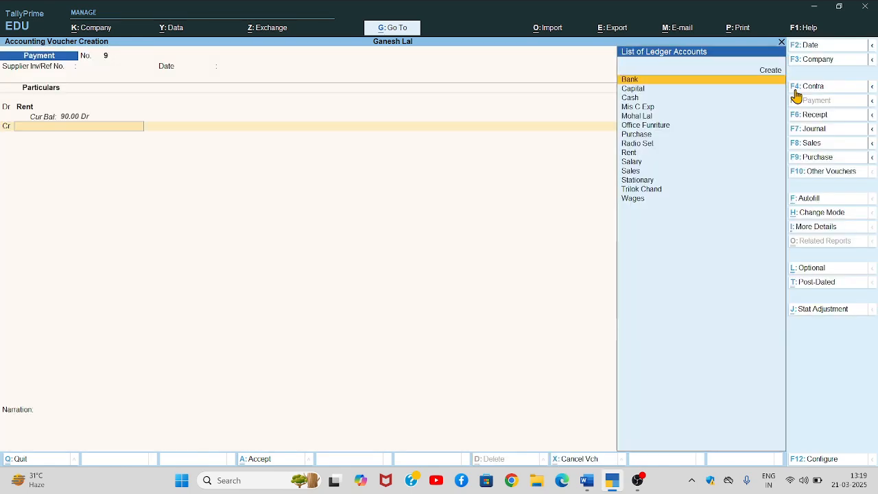
text(Cash)
key(Return)
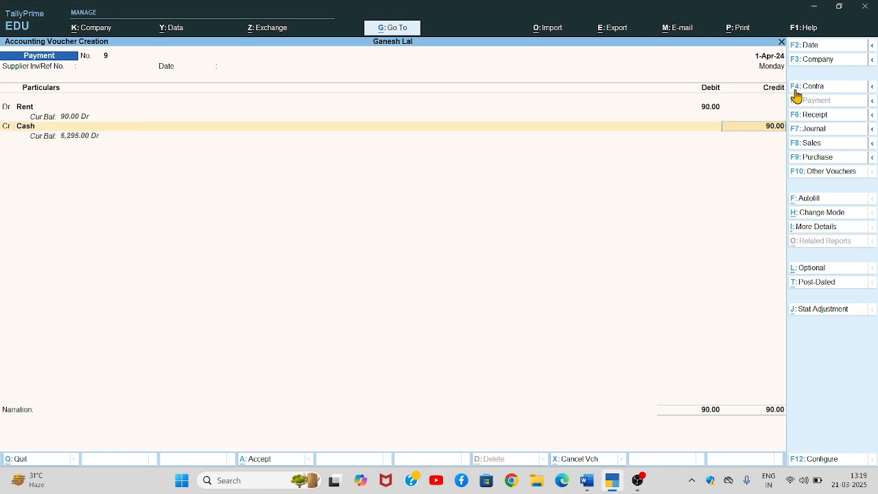
key(ctrl)
key(ctrl+a)
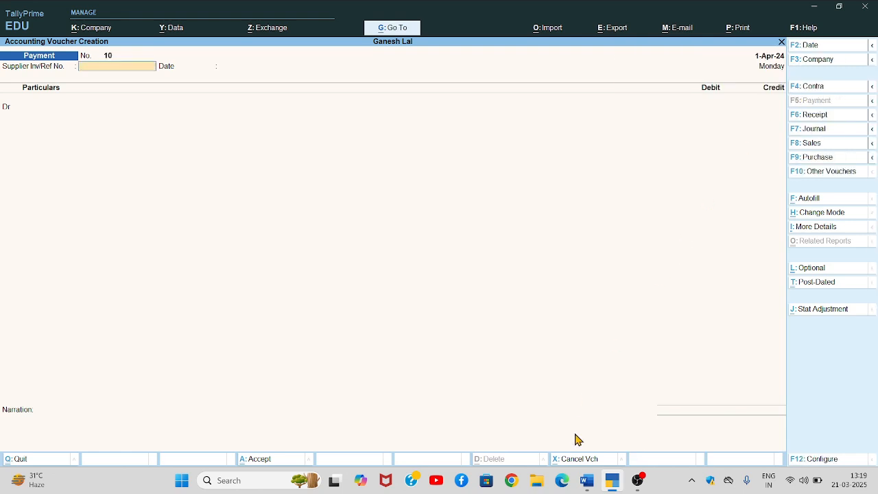
Step: Check the fifteenth transaction in Word, switch back to TallyPrime and create a ledger named Advertising under Indirect Expenses for the debit line
click(586, 483)
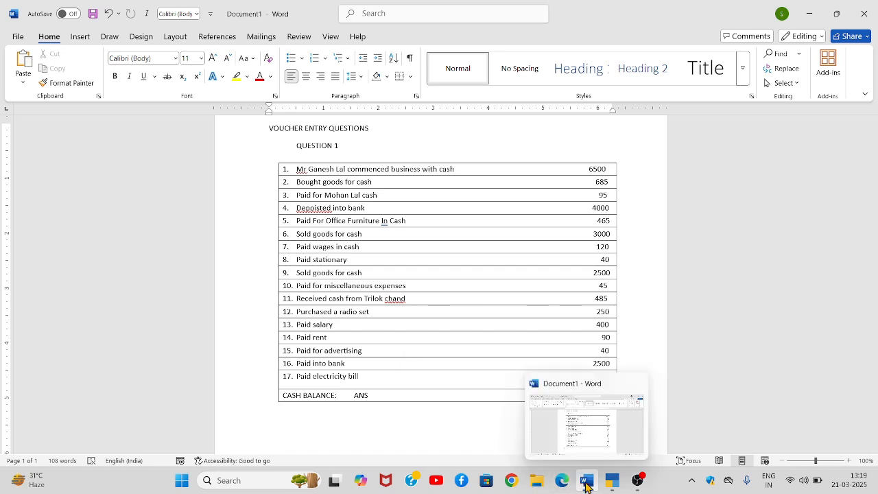
click(612, 482)
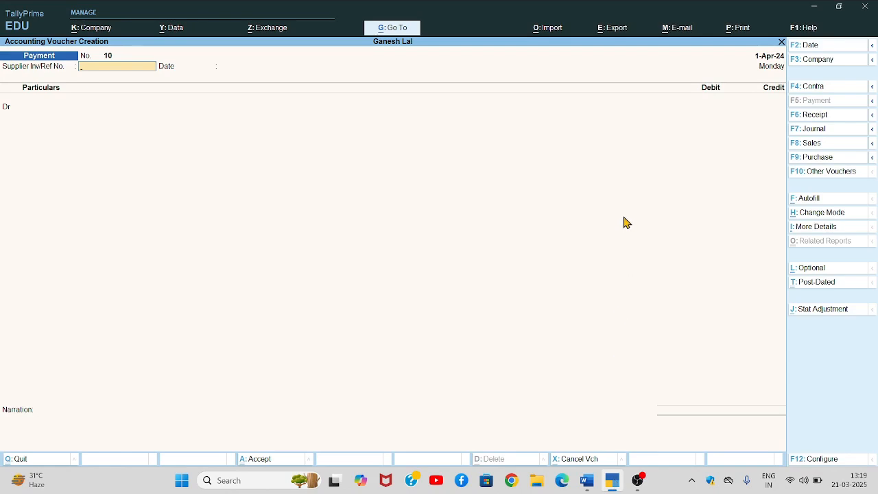
key(Return)
key(Return)
key(alt+c)
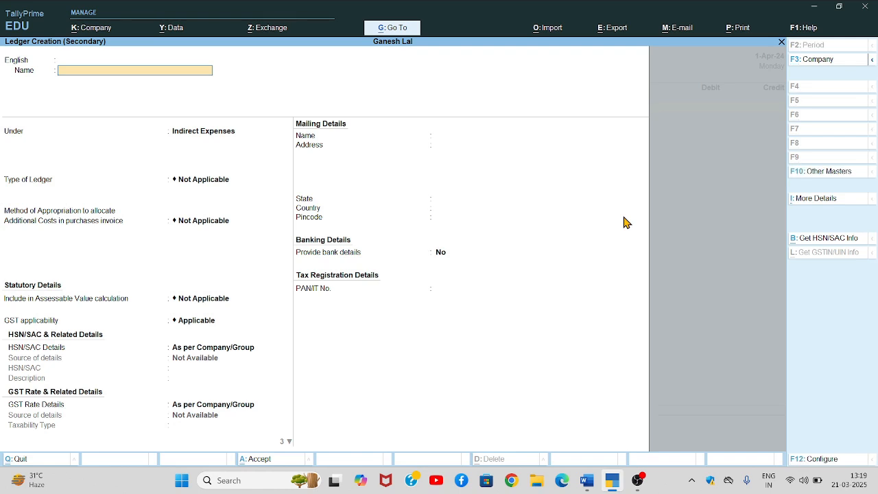
text(Advertising)
key(Return)
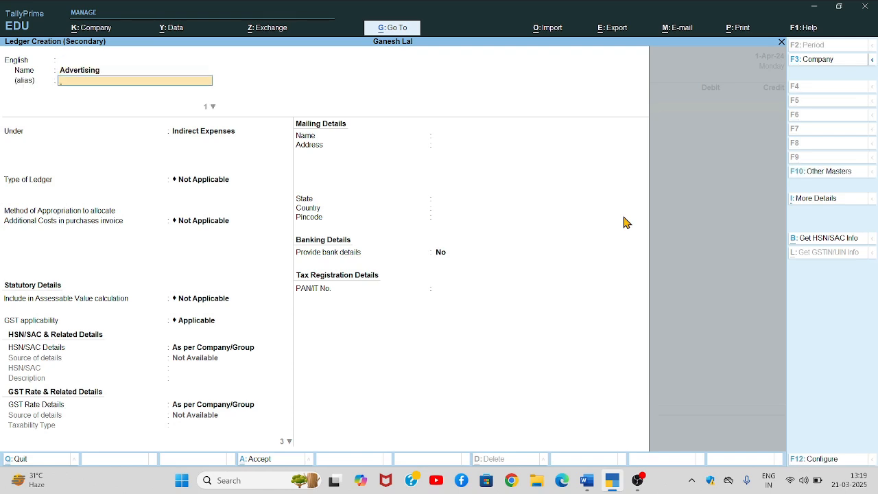
key(Return)
key(Return)
key(Return)
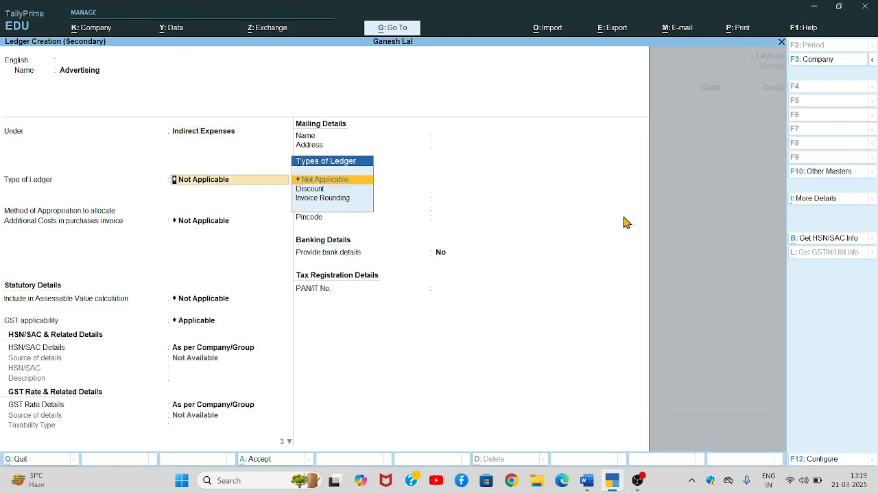
key(ctrl+a)
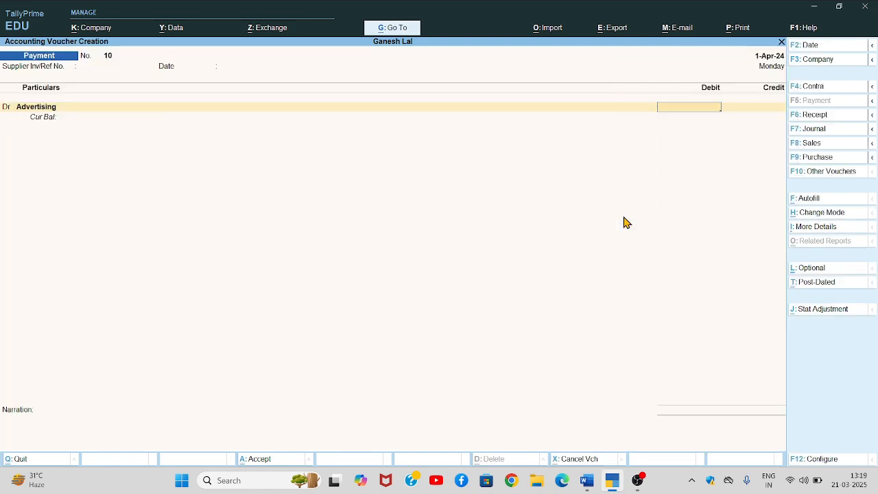
Step: Debit Advertising with 40, credit Cash with 40, and save the payment voucher after a glance at the Word question list
text(40)
key(Return)
key(Return)
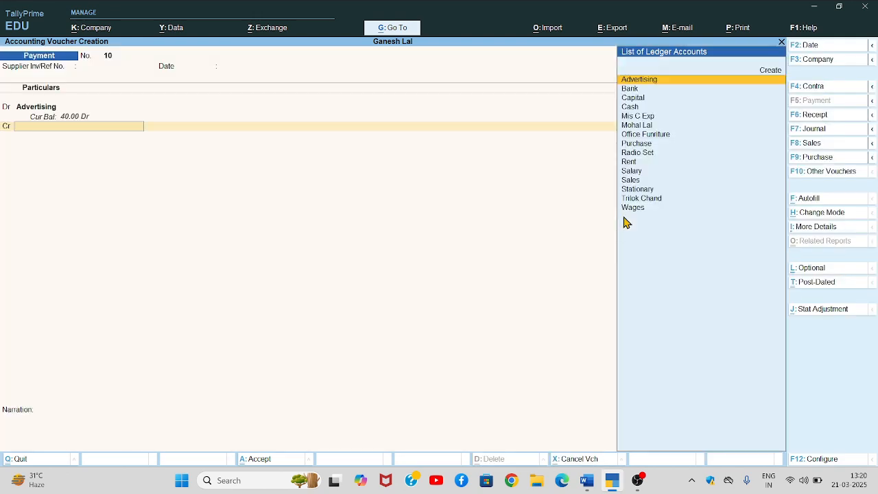
text(Cash)
key(Return)
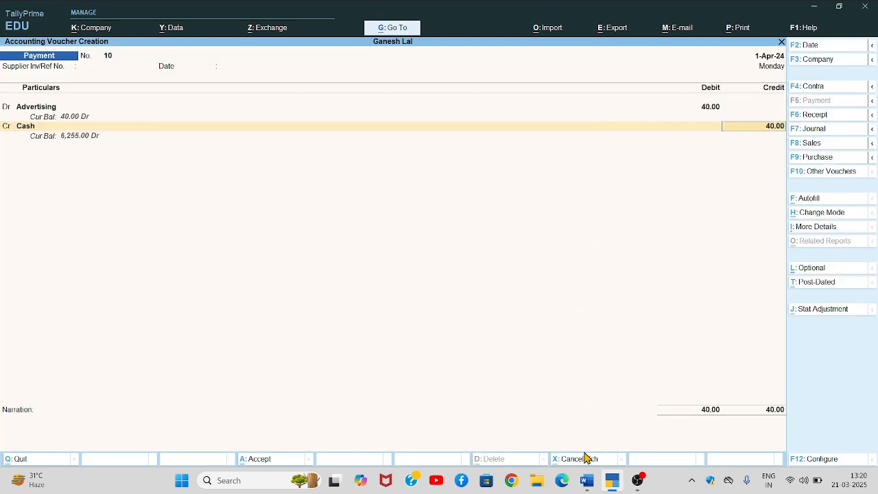
click(587, 482)
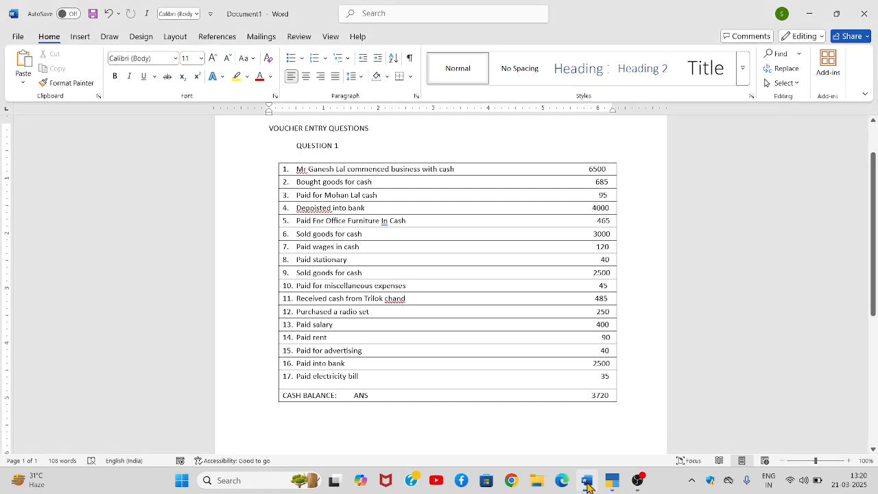
click(587, 484)
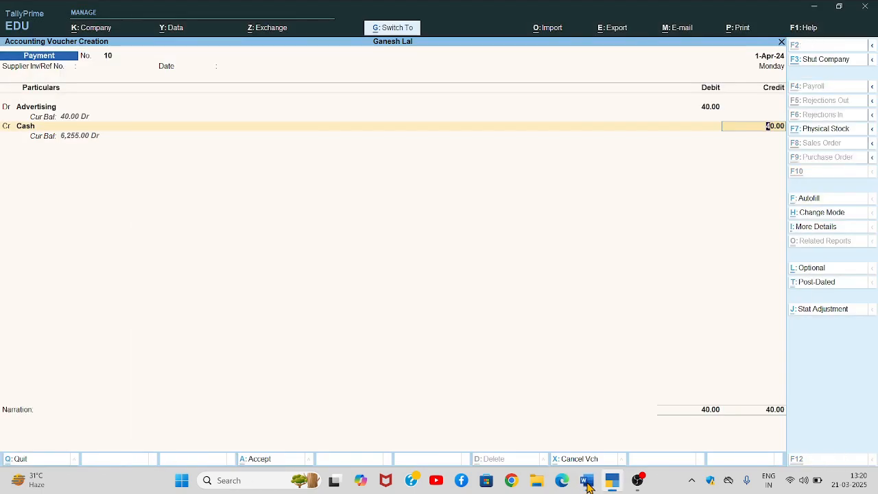
key(ctrl+a)
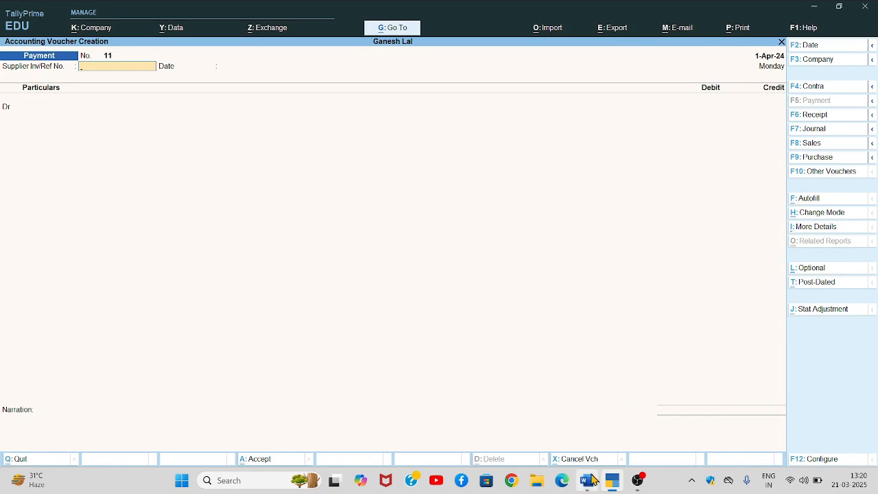
Step: Check the sixteenth transaction in the Word question list, switch back to TallyPrime and change to a Contra voucher
click(589, 482)
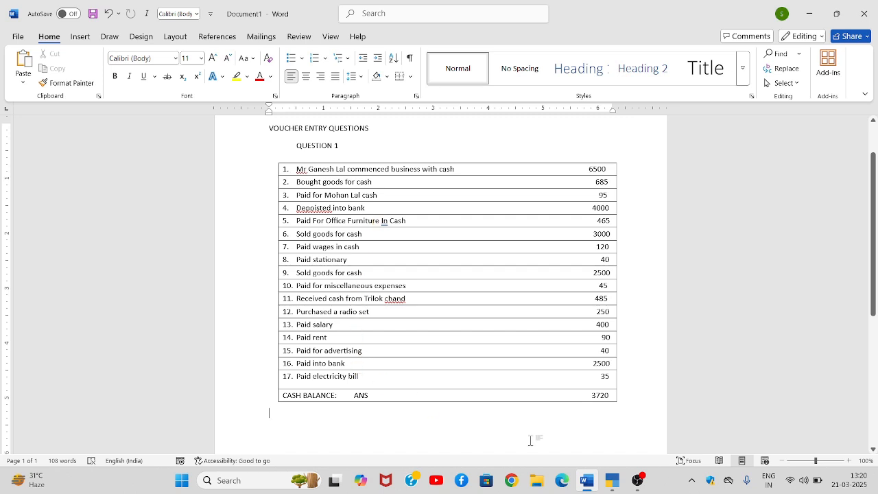
click(613, 485)
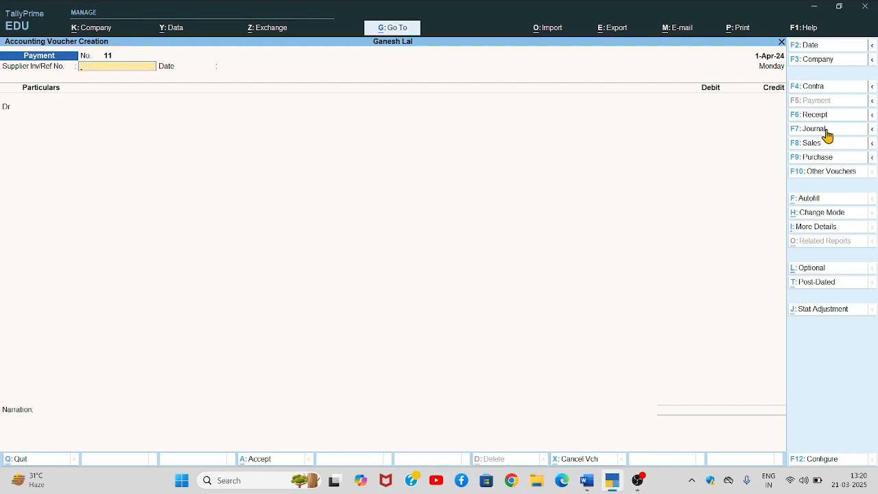
click(814, 89)
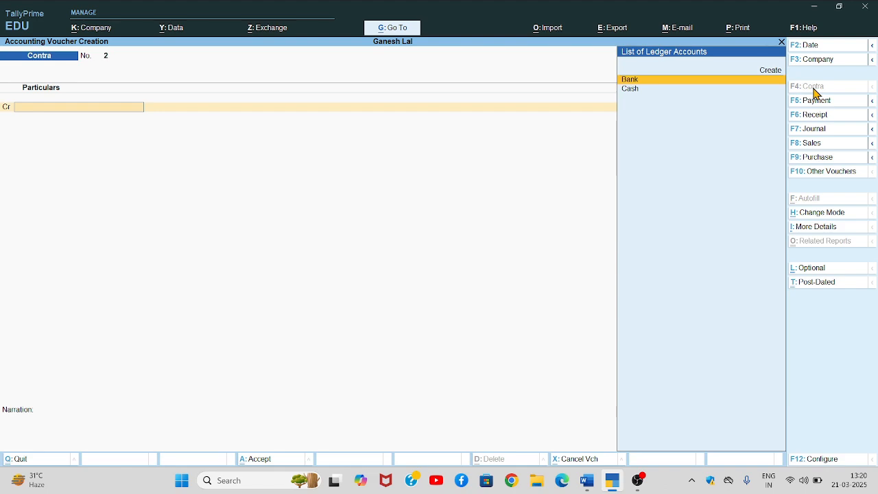
Step: Credit Cash with 2500, debit Bank with 2500, and save the contra voucher
key(Down)
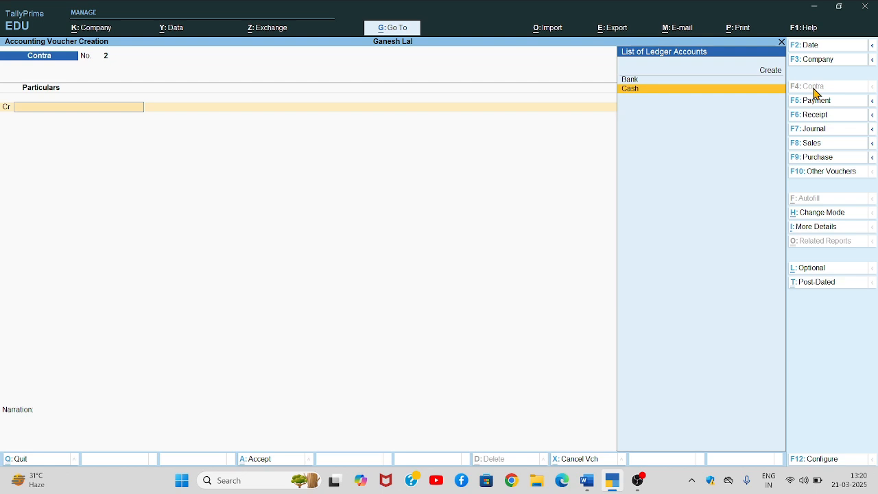
key(Return)
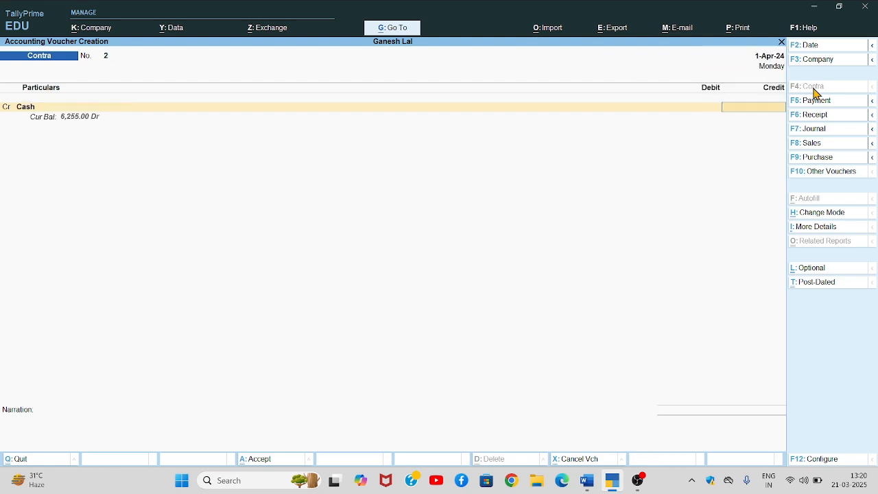
text(2500)
key(Return)
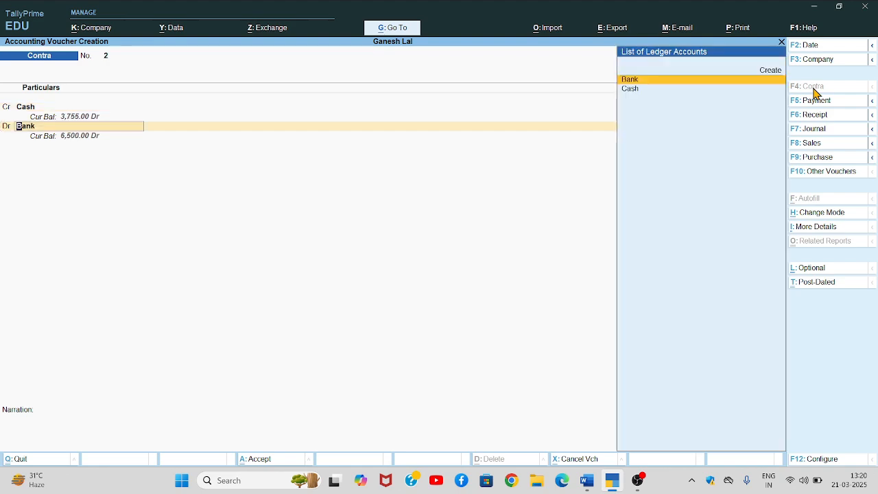
key(Return)
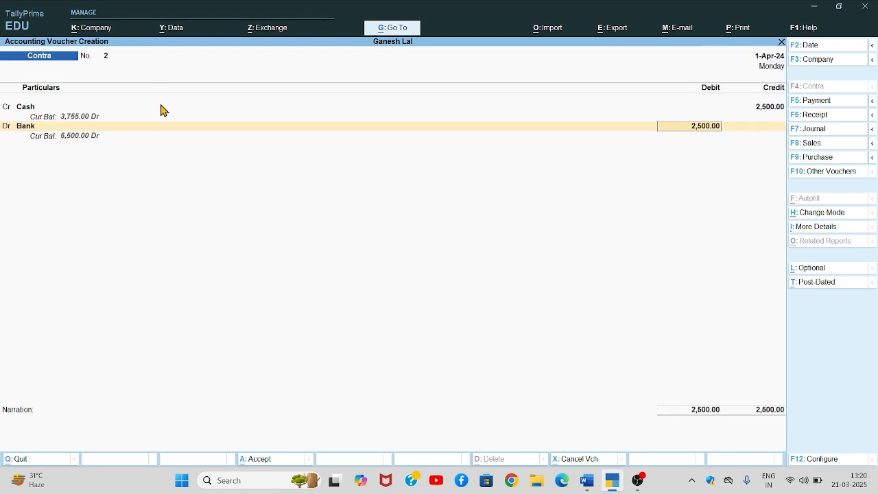
key(ctrl)
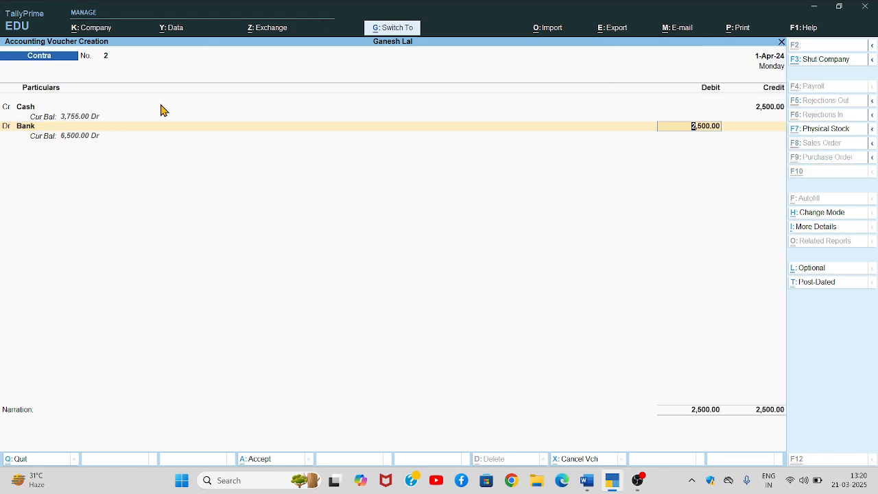
key(ctrl+a)
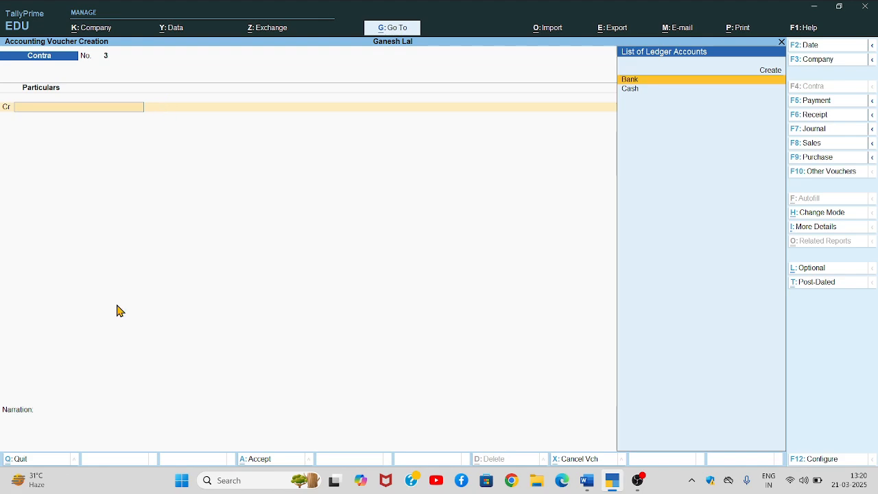
Step: Check the seventeenth transaction in the Word question list, switch back to TallyPrime and change to a Payment voucher, leaving the supplier reference blank
click(587, 481)
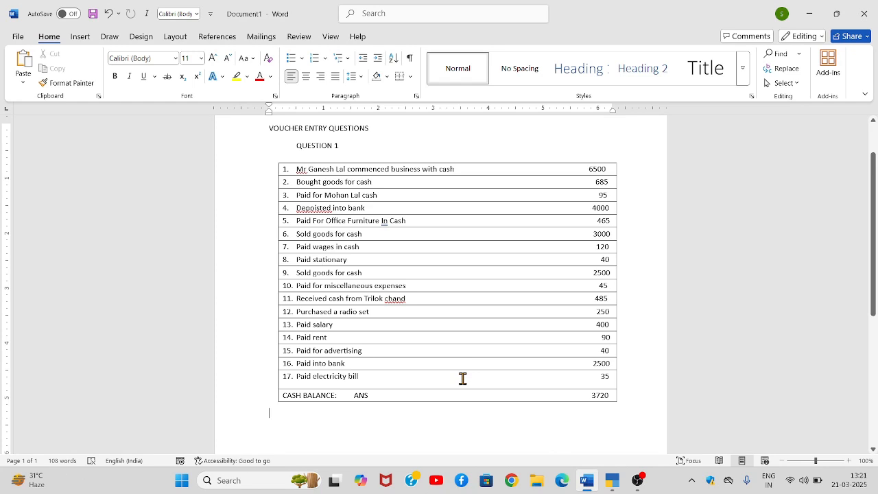
click(613, 486)
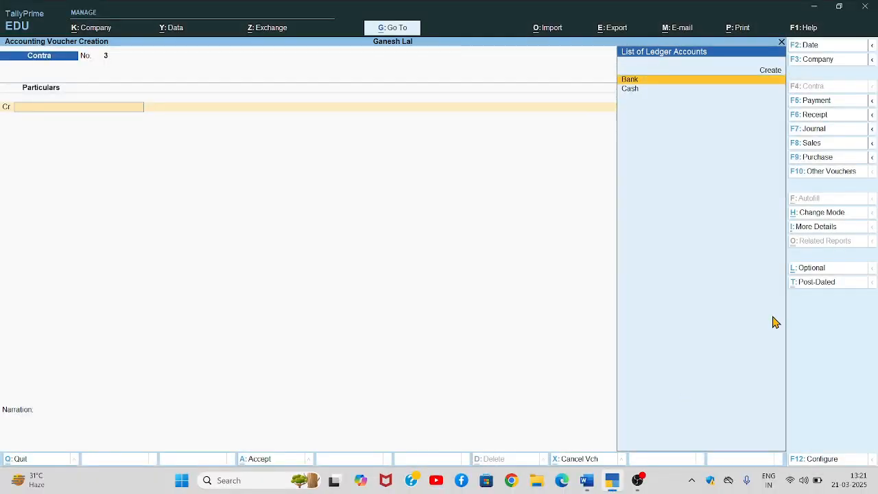
click(824, 103)
key(Return)
key(Return)
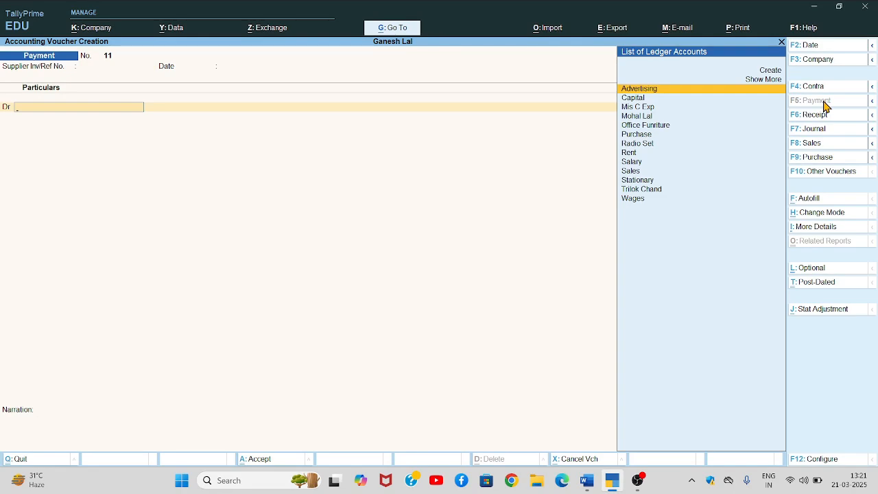
Step: Create a ledger named Bill under Indirect Expenses for the debit line of the payment voucher
key(alt+c)
text(Bill)
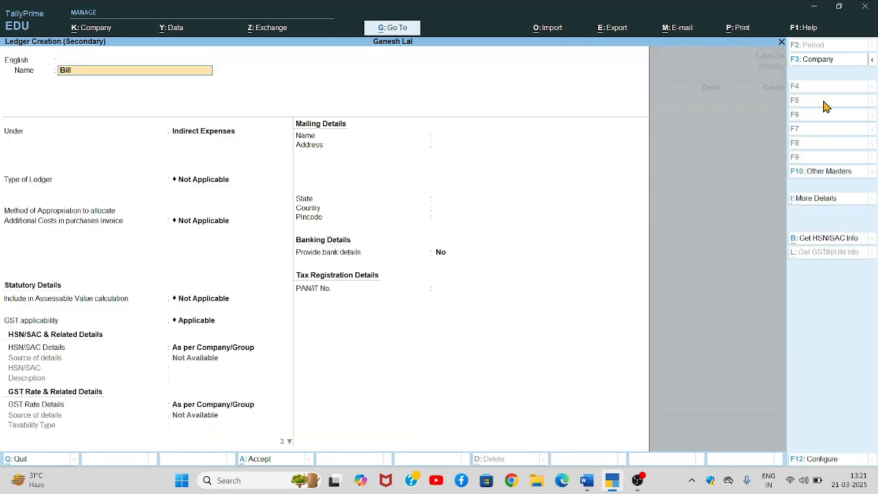
key(Return)
key(Return)
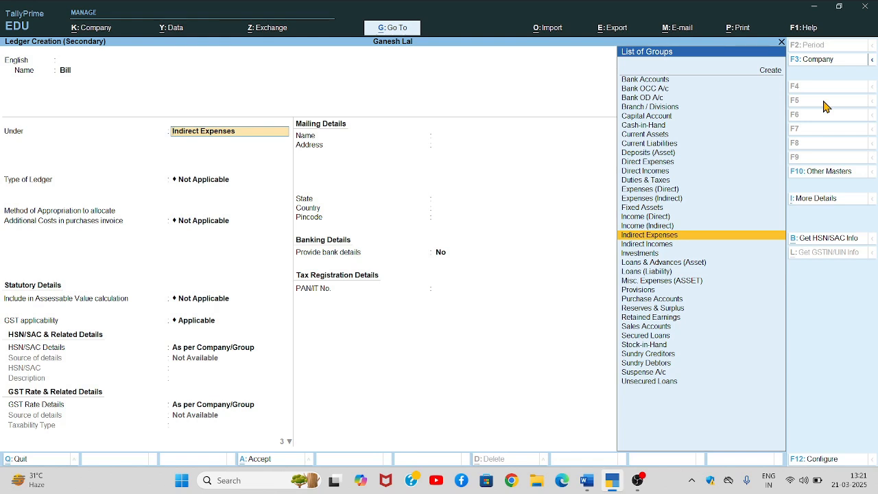
key(ctrl+a)
key(Return)
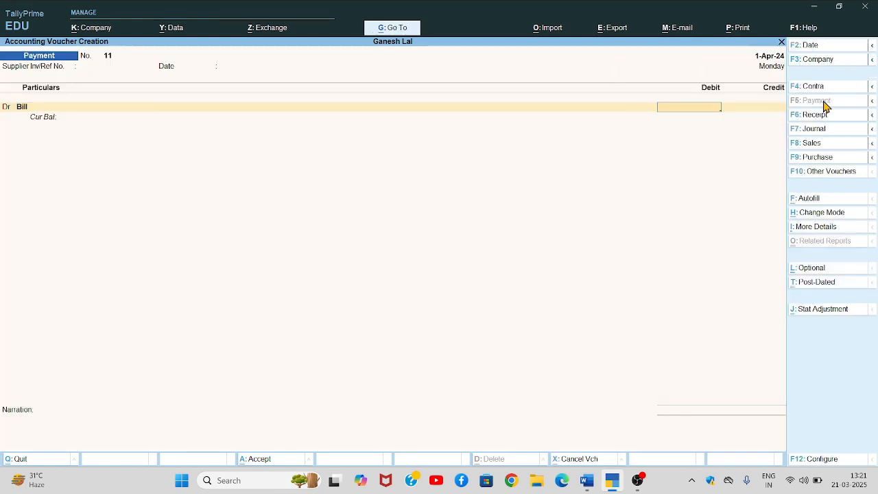
Step: Debit Bill with 35, credit Cash with 35, and save the payment voucher
text(35)
key(Return)
key(ctrl+a)
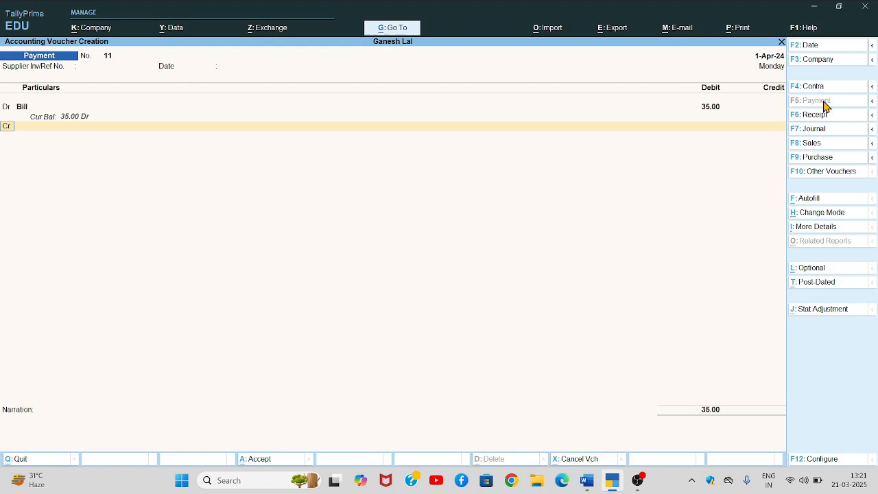
text(cash)
key(Return)
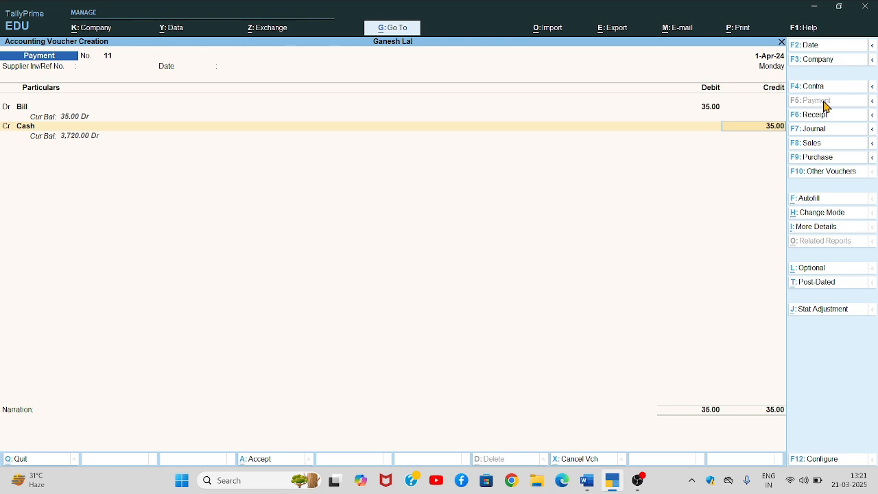
key(ctrl)
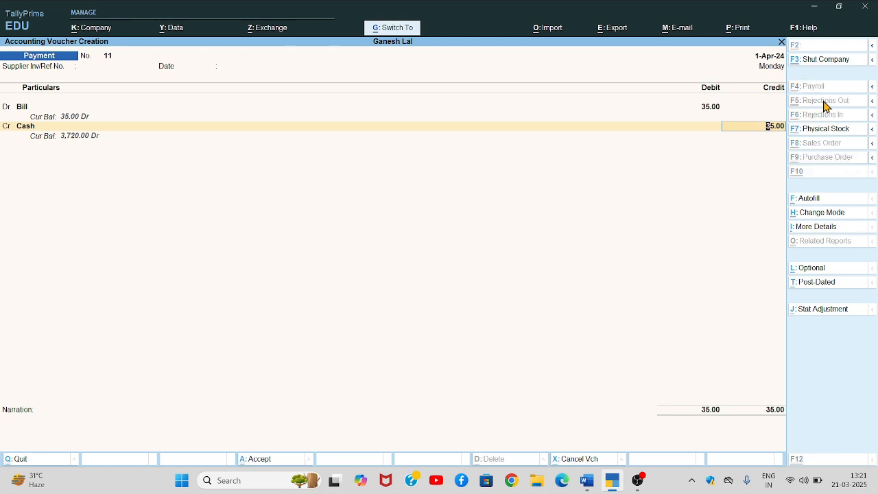
key(ctrl+a)
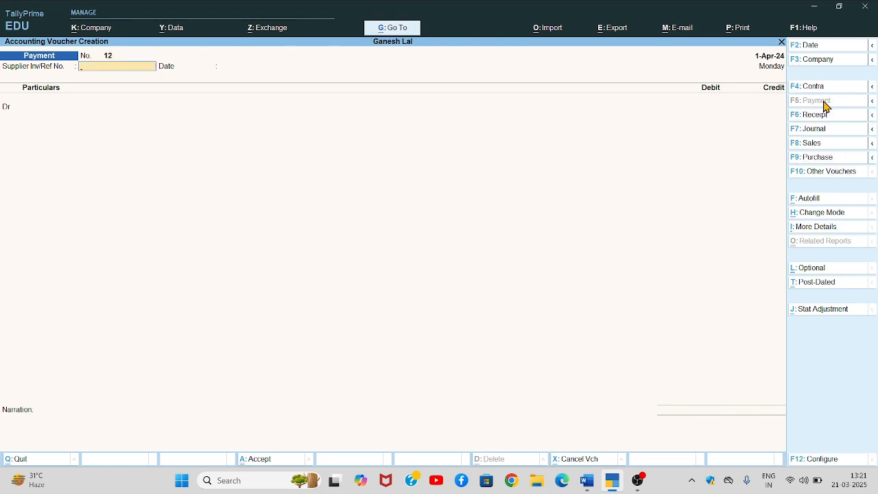
Step: Check the cash balance answer in the Word document, switch back to TallyPrime and quit voucher creation
click(588, 486)
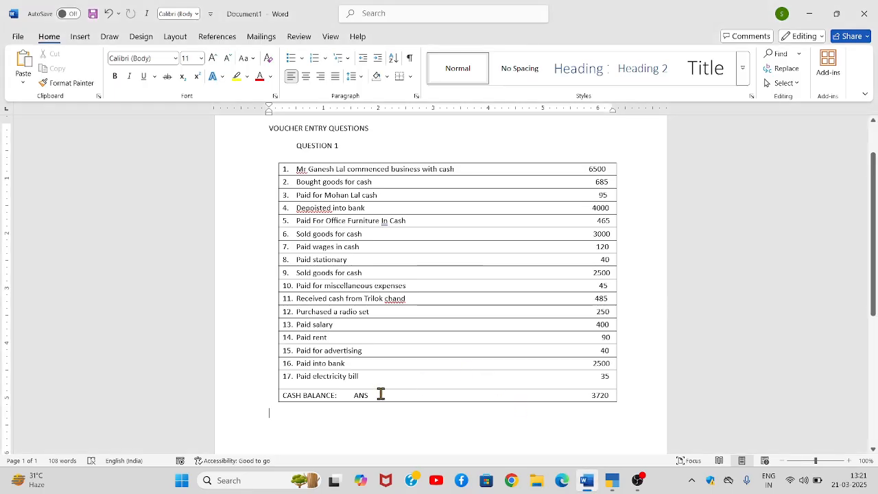
click(585, 396)
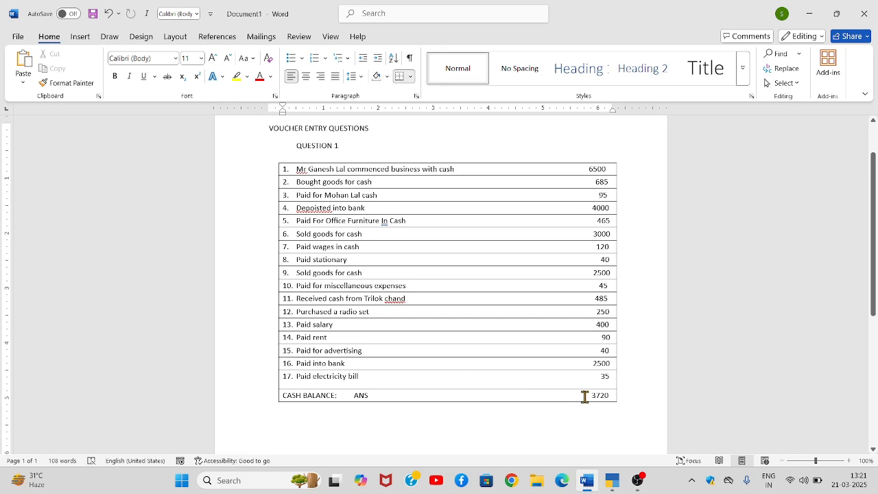
click(611, 483)
key(Escape)
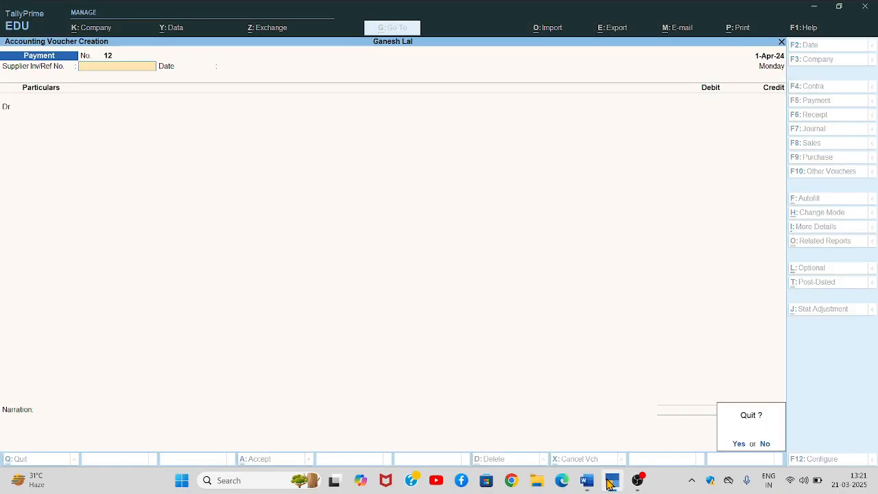
key(y)
Step: Open the Cash/Bank Book(s) summary from the Account Books reports
key(Down)
key(Down)
key(Down)
key(Down)
key(Down)
key(Down)
key(Down)
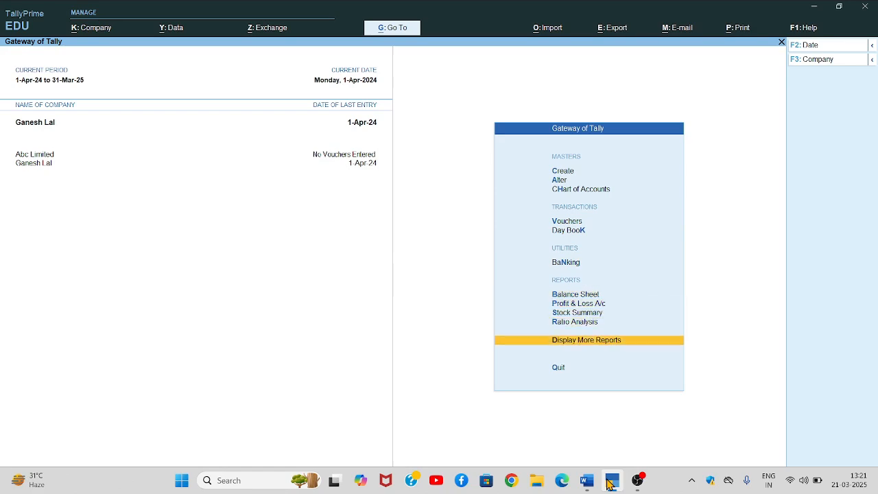
key(Return)
key(Down)
key(Down)
key(Down)
key(Down)
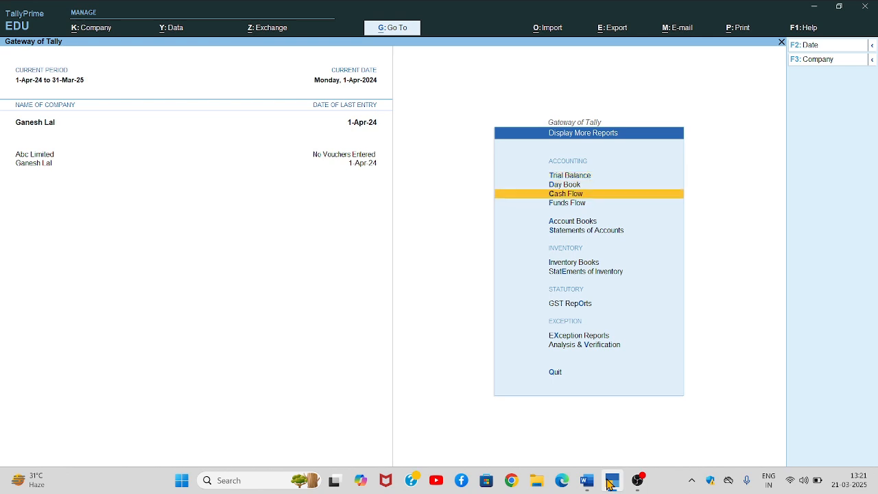
key(Return)
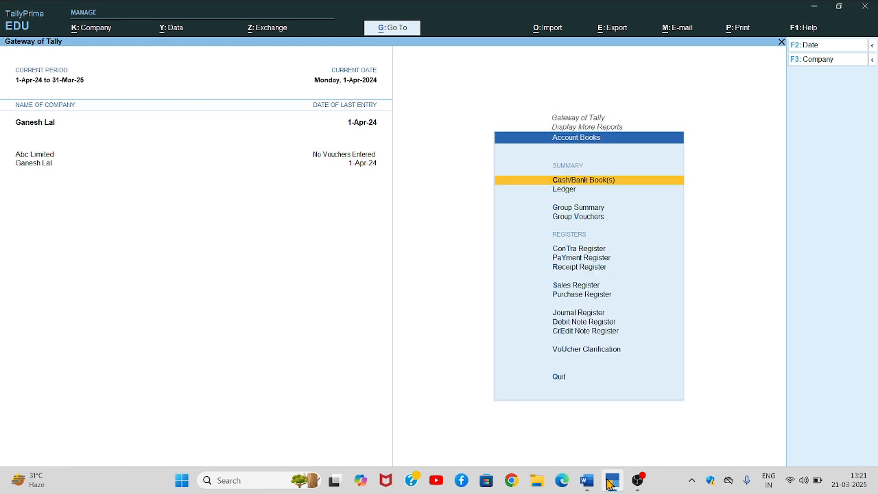
click(551, 184)
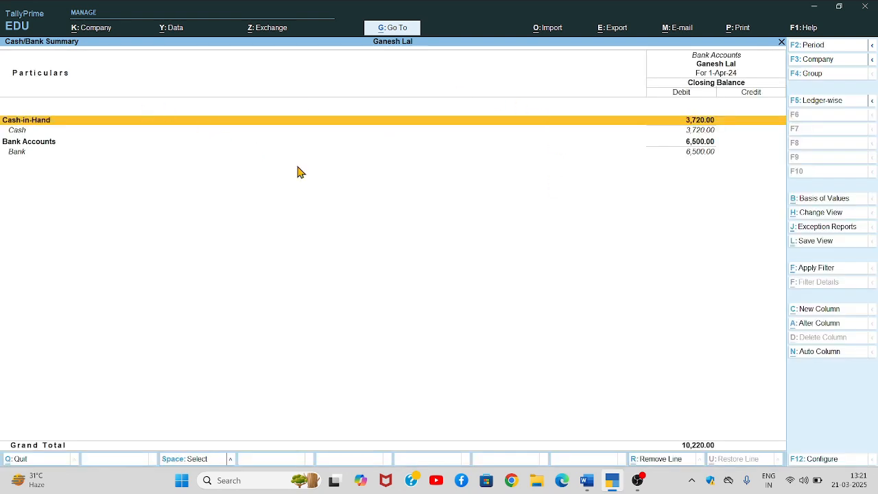
Step: Drill down from Cash-in-Hand to the Cash ledger's voucher list to check its entries and closing balance
click(717, 125)
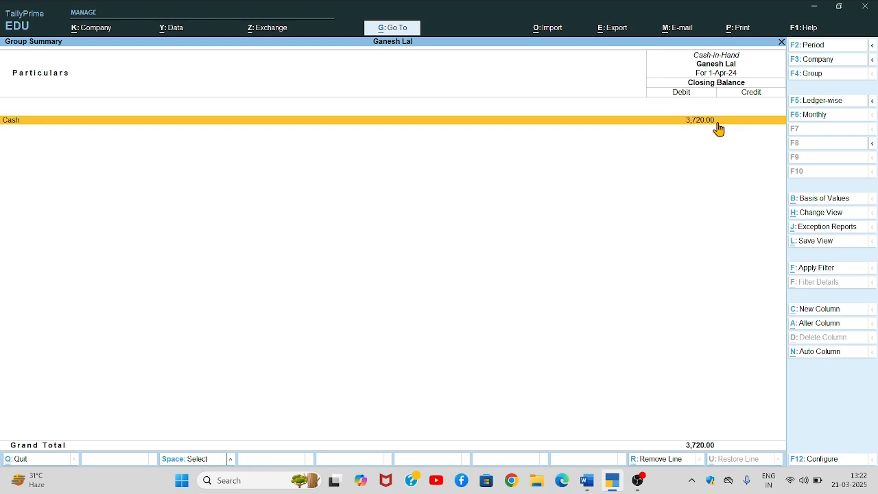
click(718, 125)
click(718, 129)
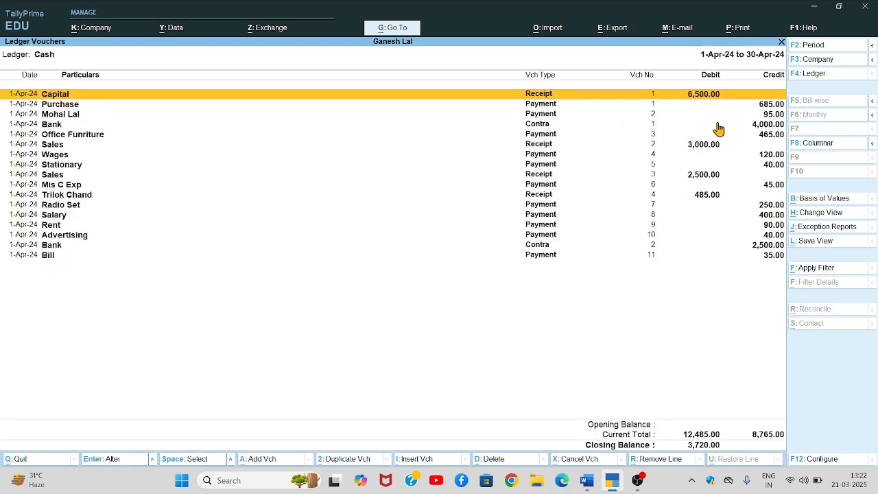